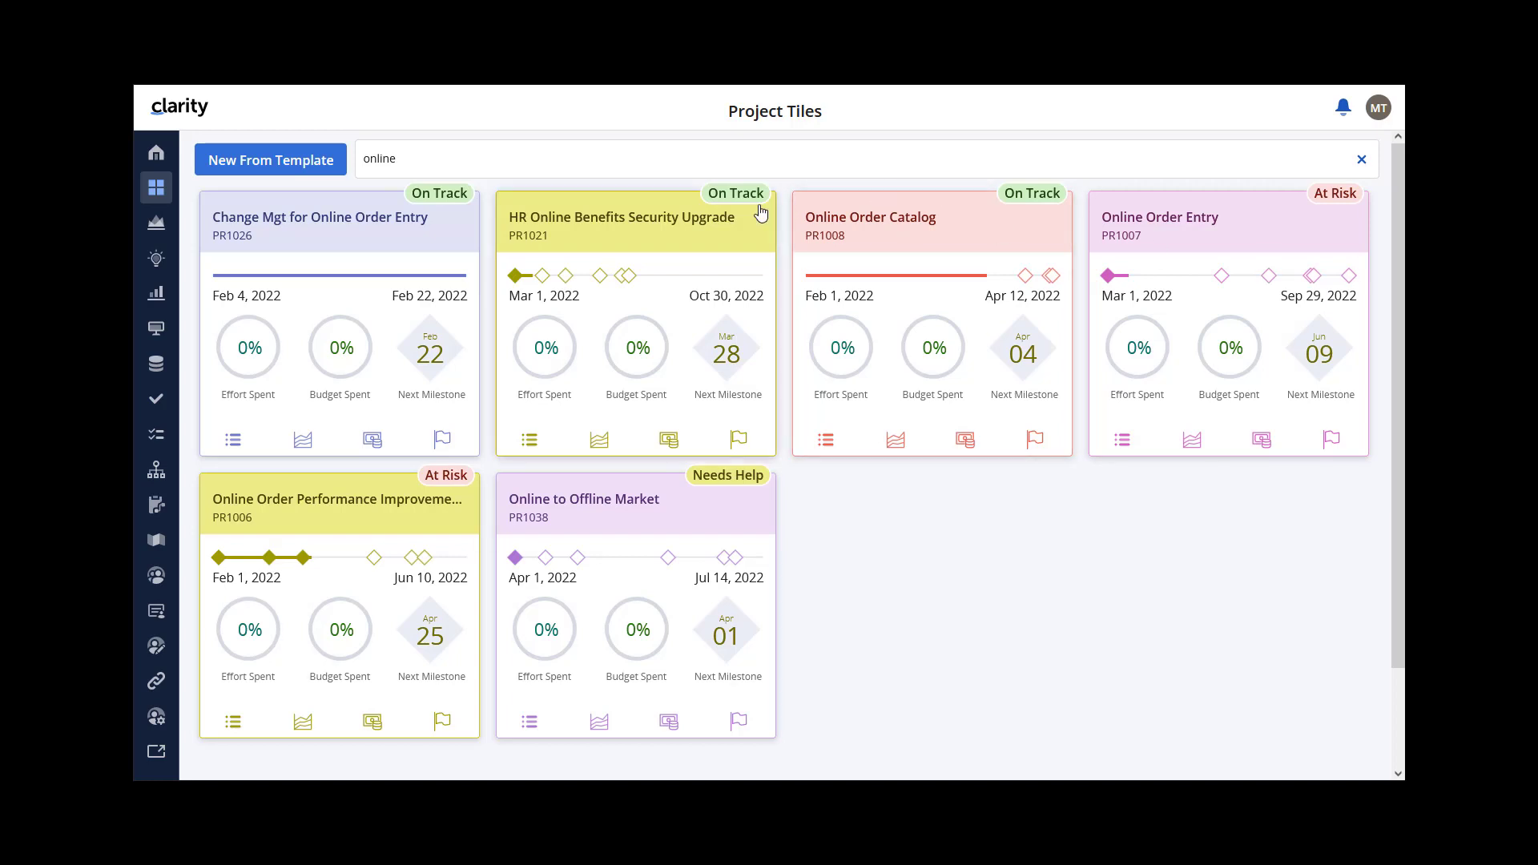
Add a new Content Migrator record named "Copy Blueprint" under Custom Objects.
{"action": "left_click", "coordinate": [163, 369]}
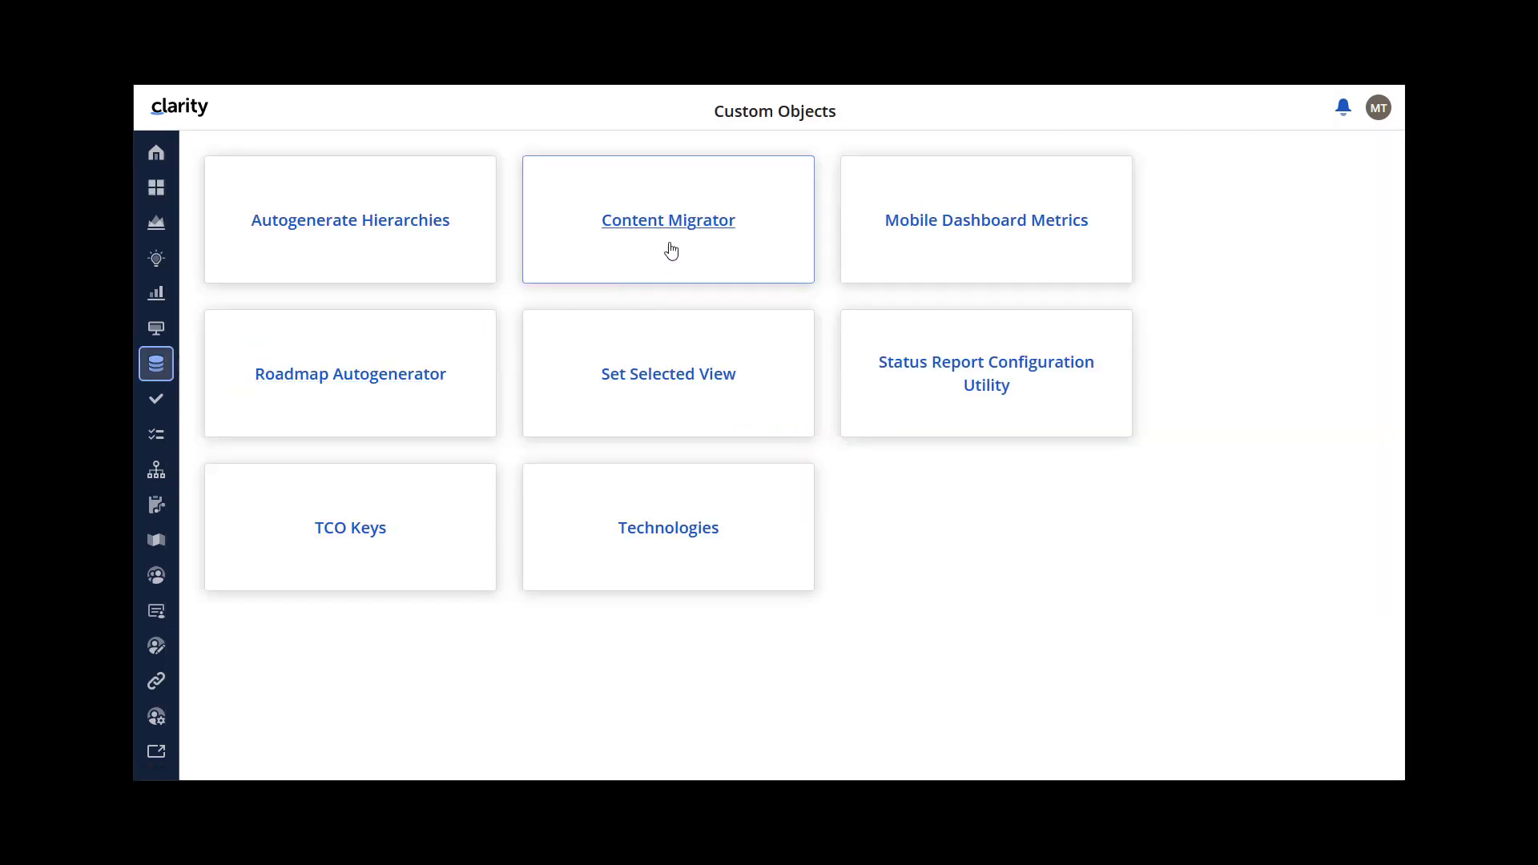
{"action": "left_click", "coordinate": [698, 232]}
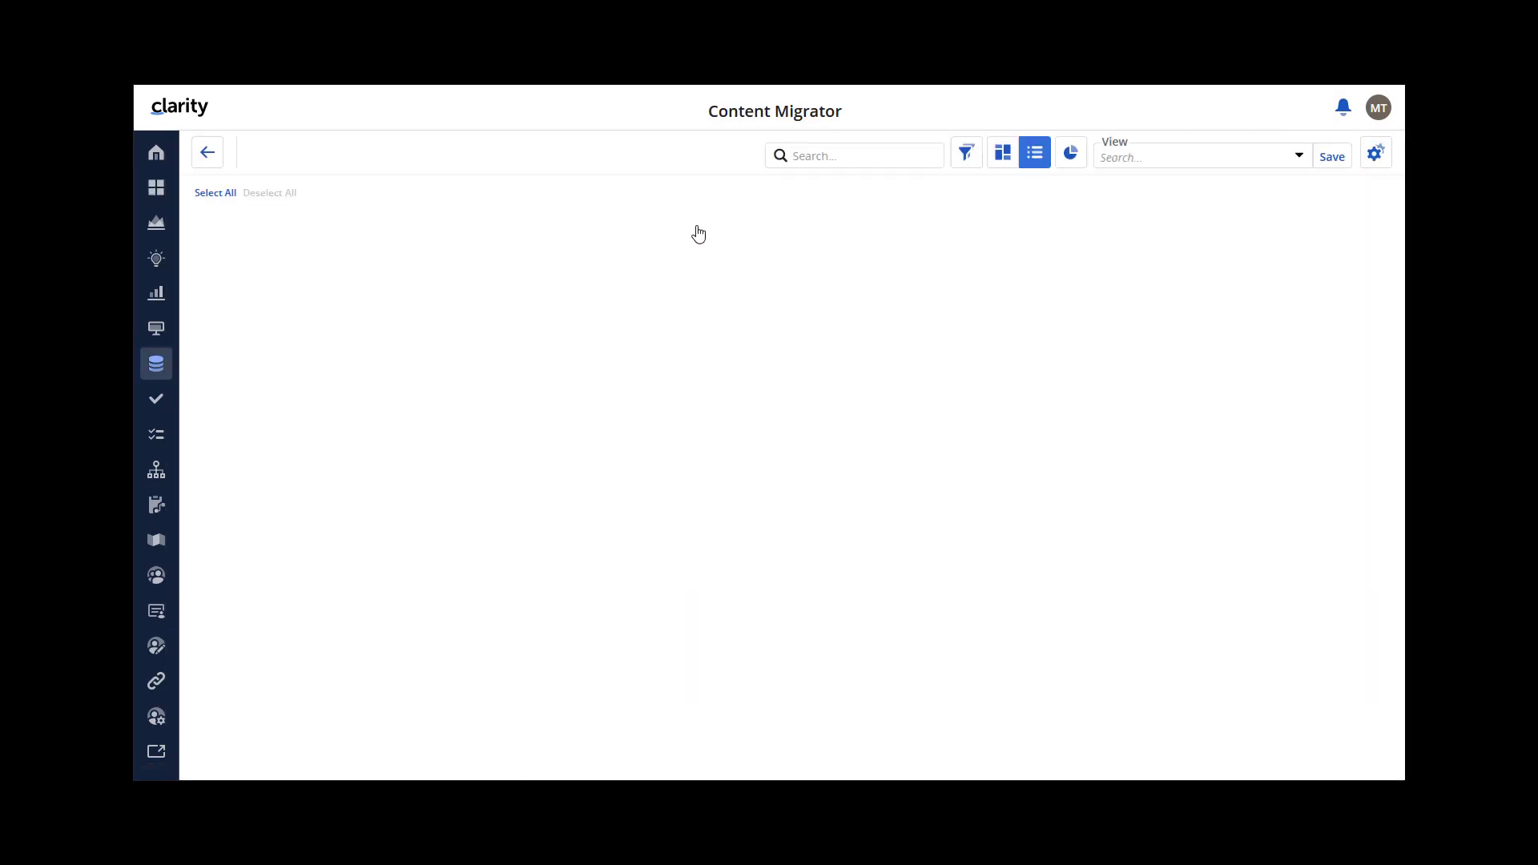
{"action": "left_click", "coordinate": [191, 258]}
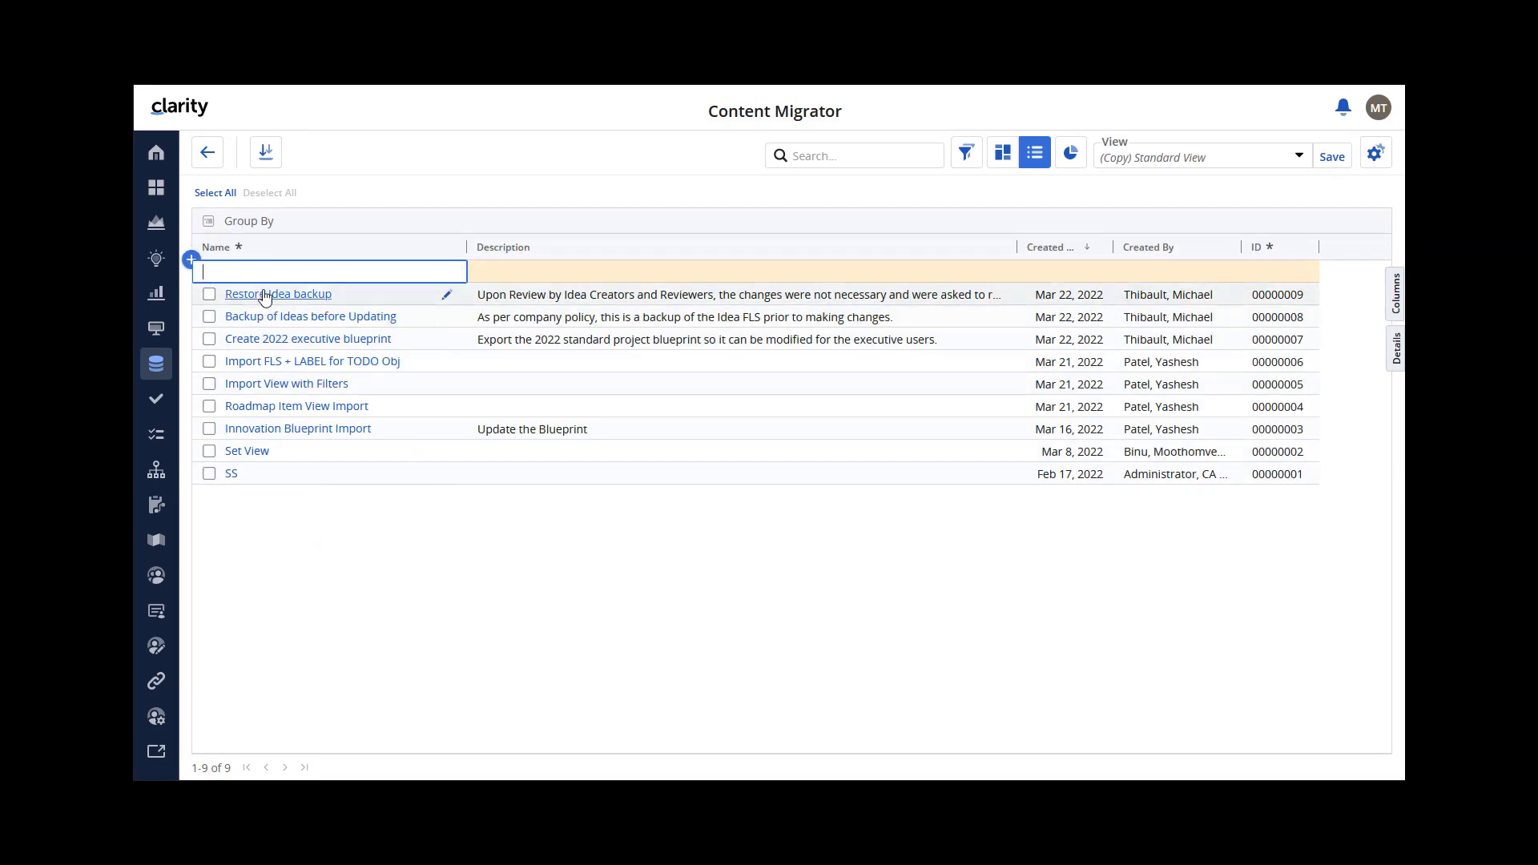
{"action": "type", "text": "Copy Blueprint"}
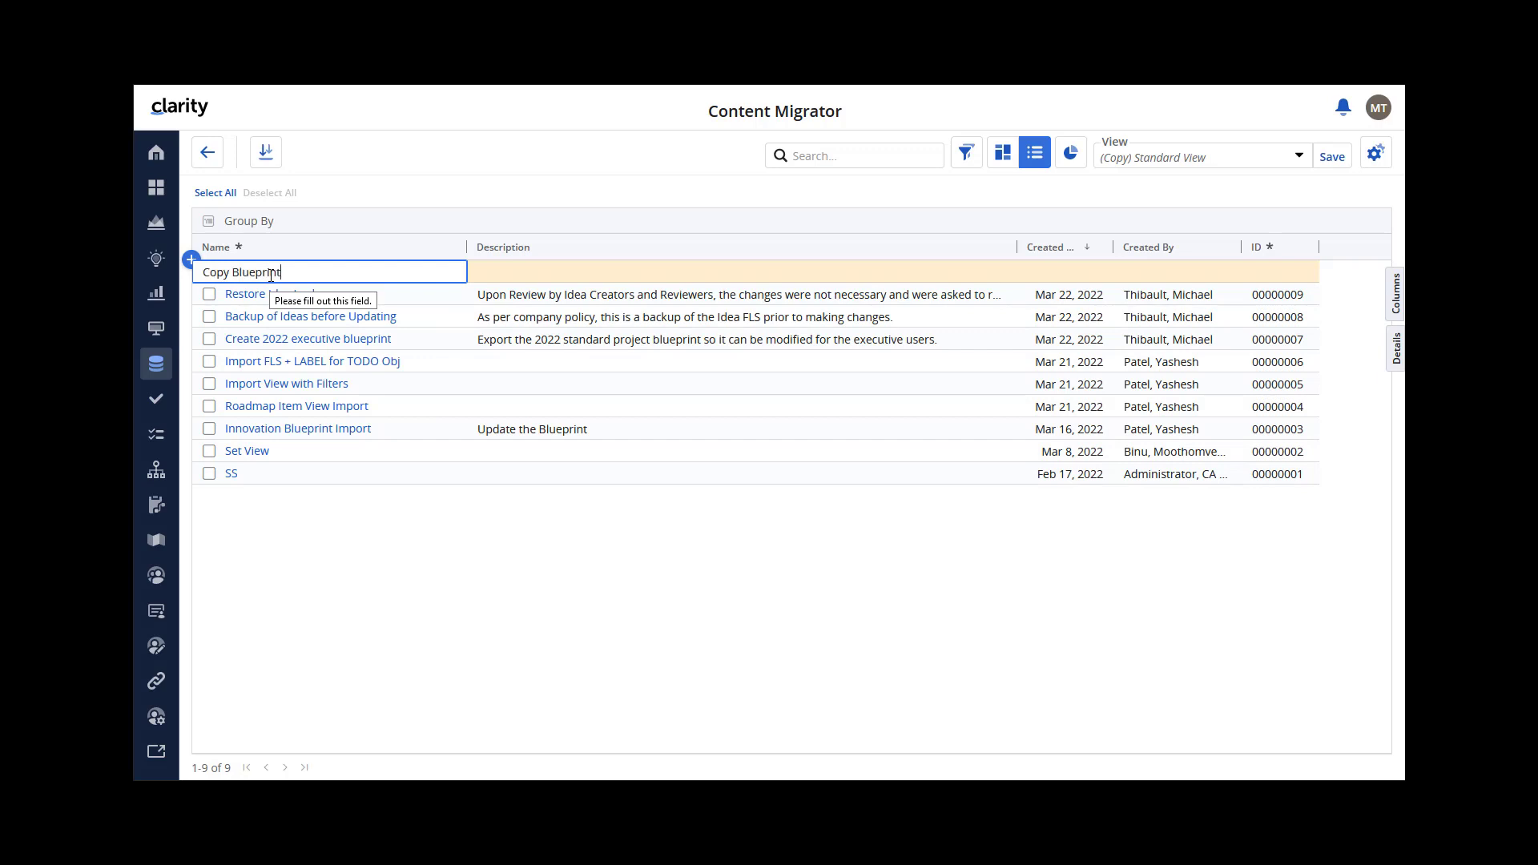
{"action": "key", "text": "Return"}
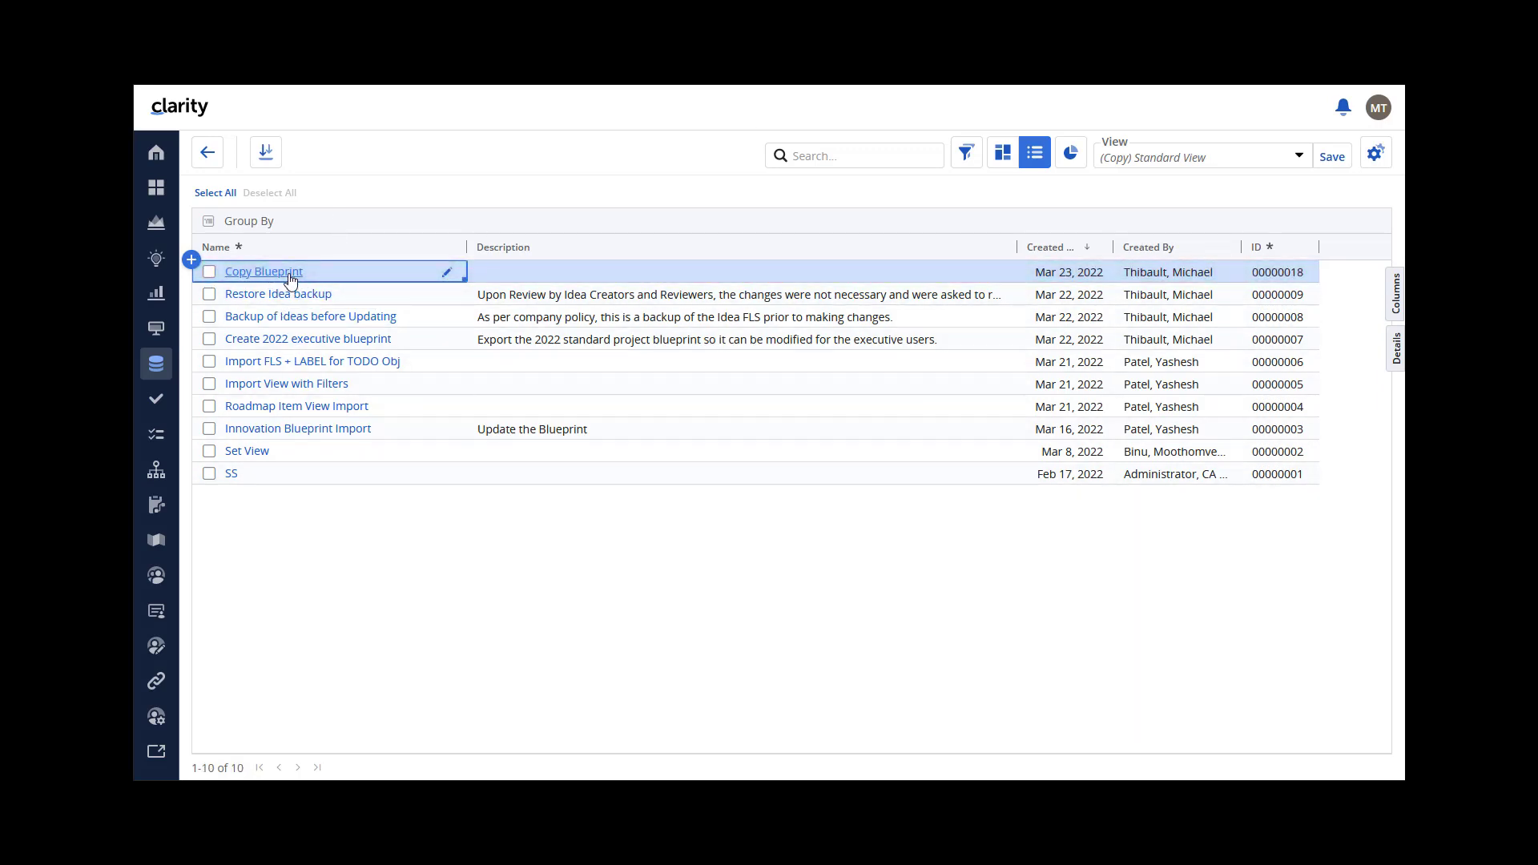
Open the Copy Blueprint record and set its content type to Blueprint.
{"action": "left_click", "coordinate": [289, 274]}
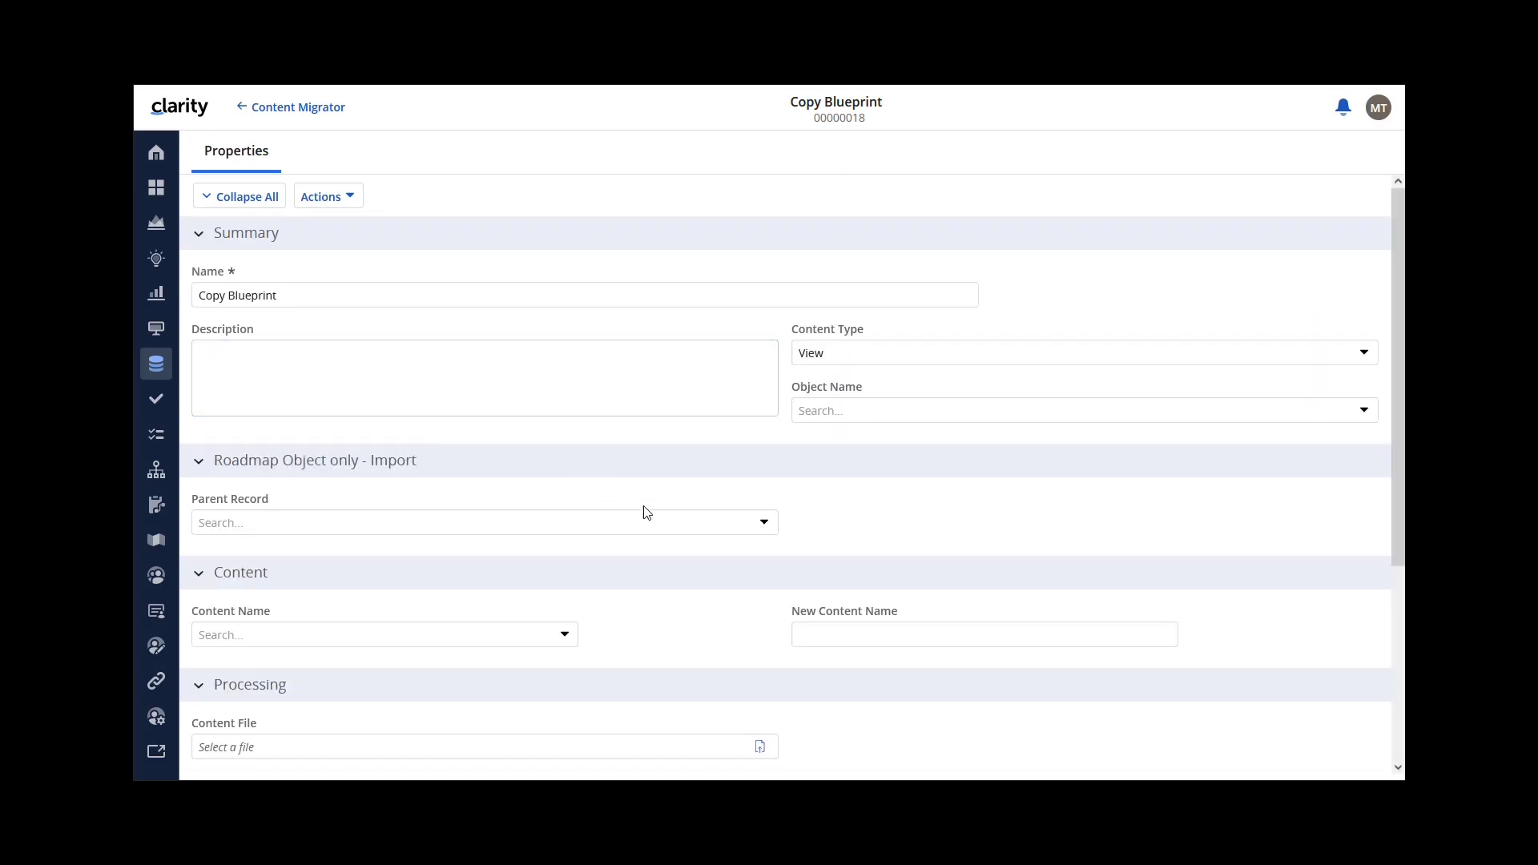
{"action": "left_click", "coordinate": [322, 383]}
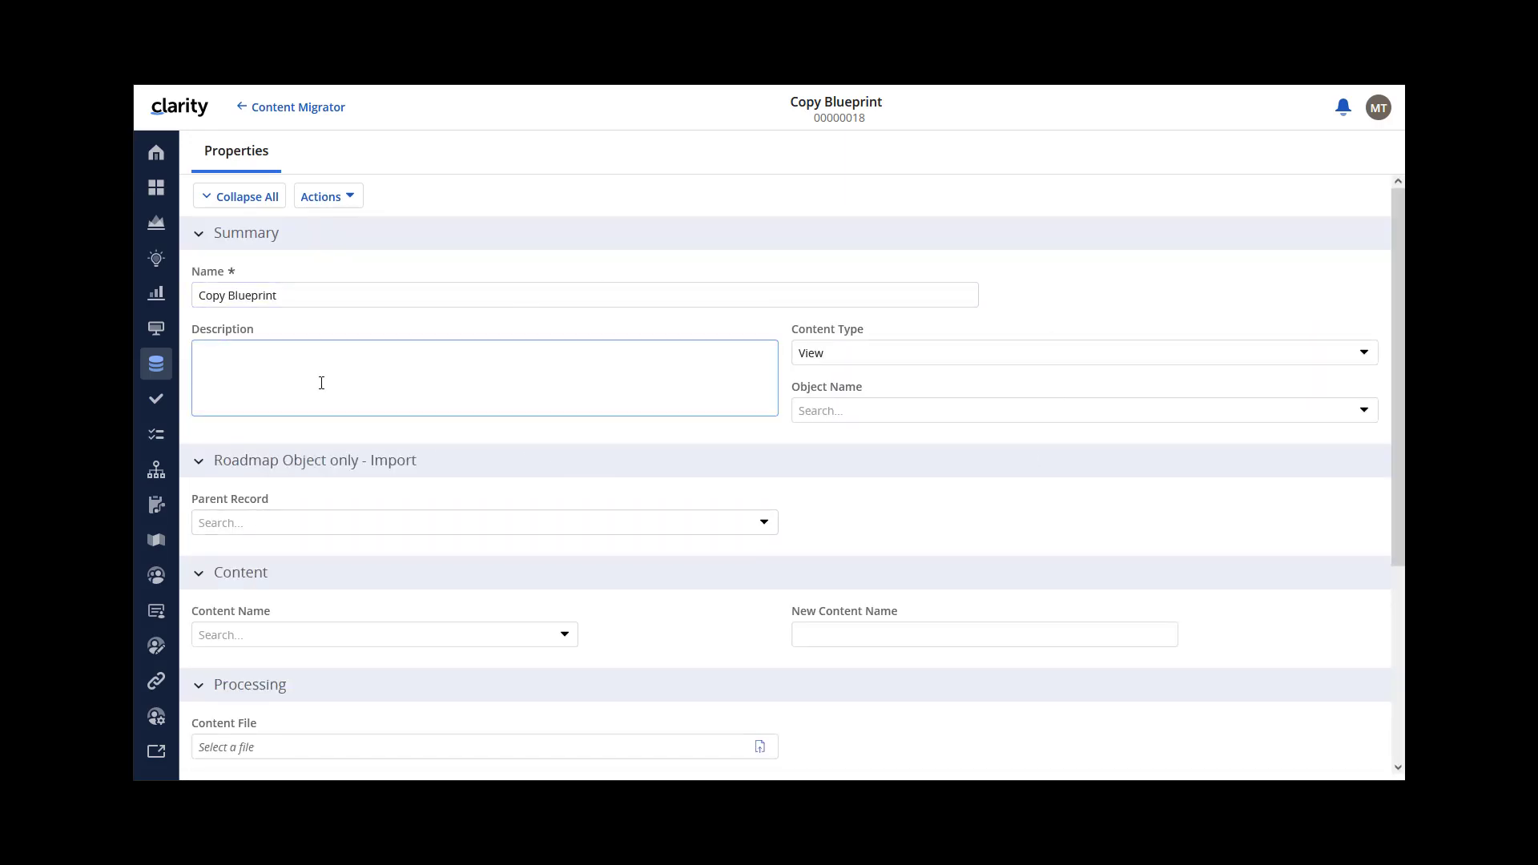
{"action": "left_click", "coordinate": [260, 374]}
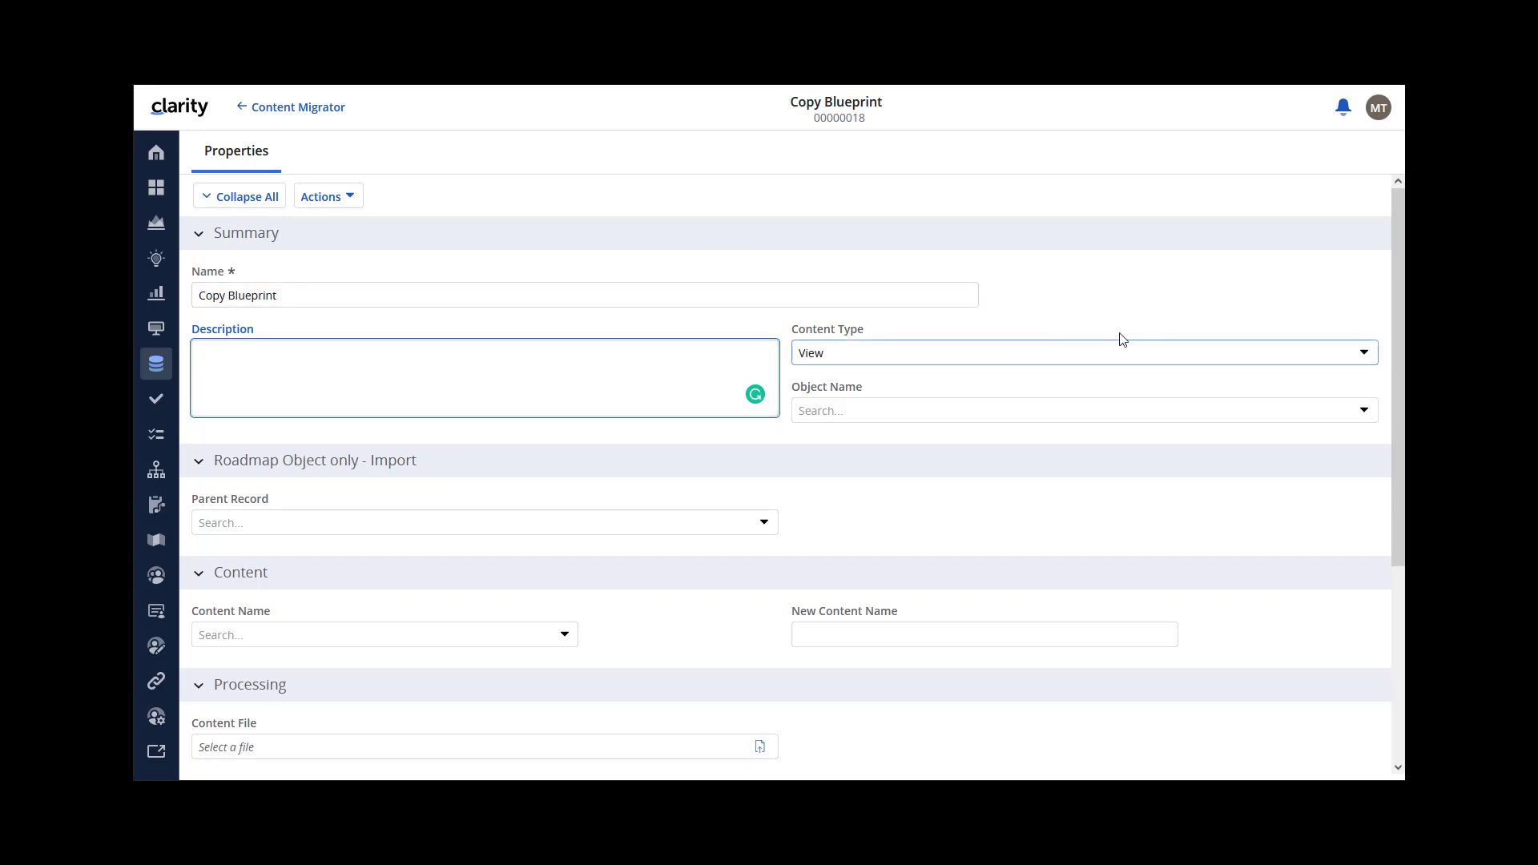
{"action": "left_click", "coordinate": [1369, 353]}
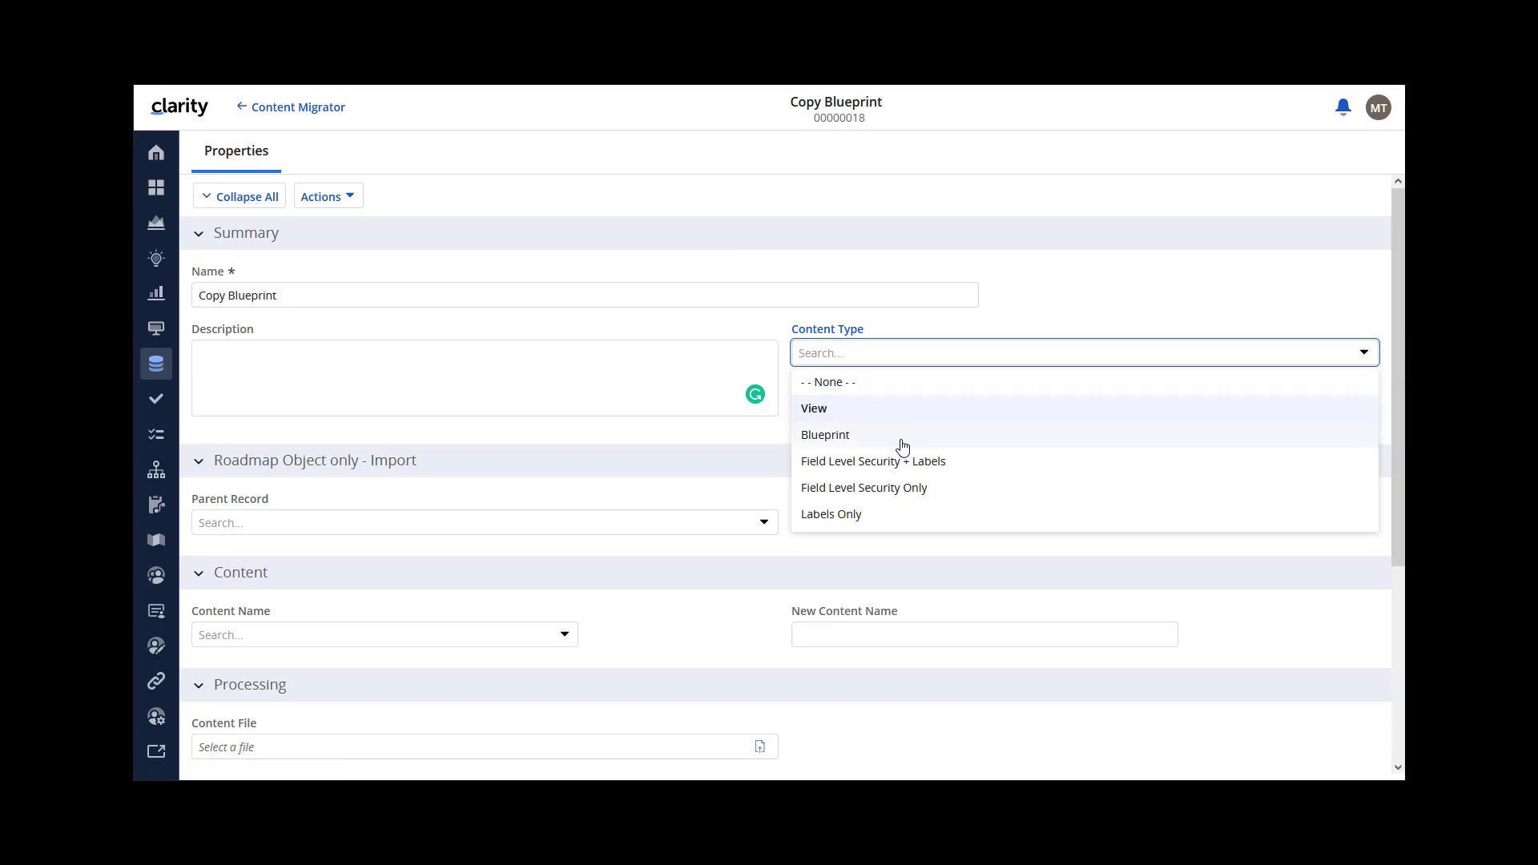
{"action": "left_click", "coordinate": [834, 441]}
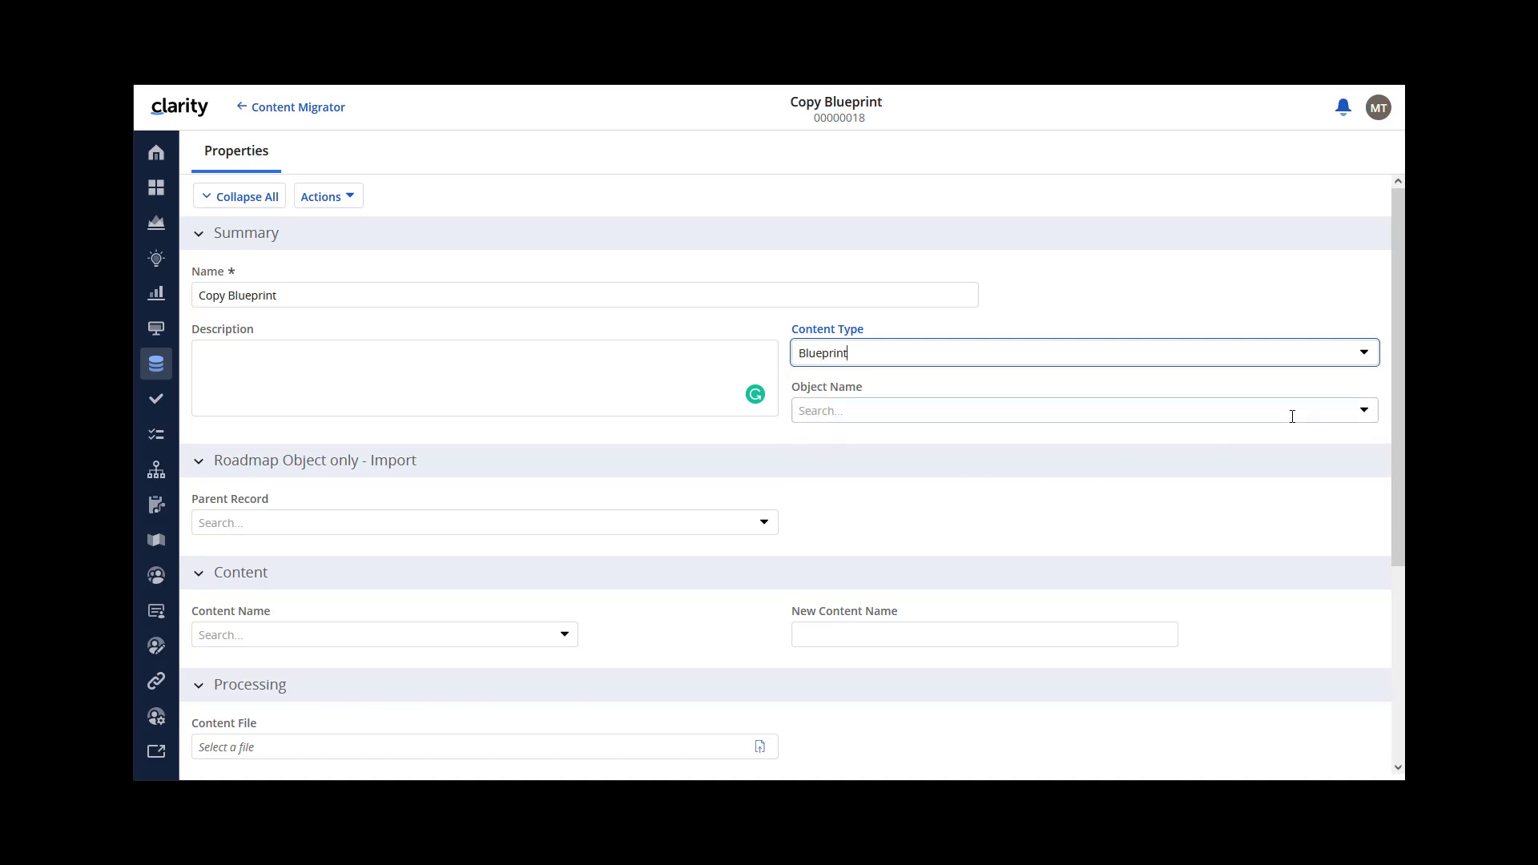
Set the object name to Project and the content name to Standard Project (2022).
{"action": "left_click", "coordinate": [1370, 416]}
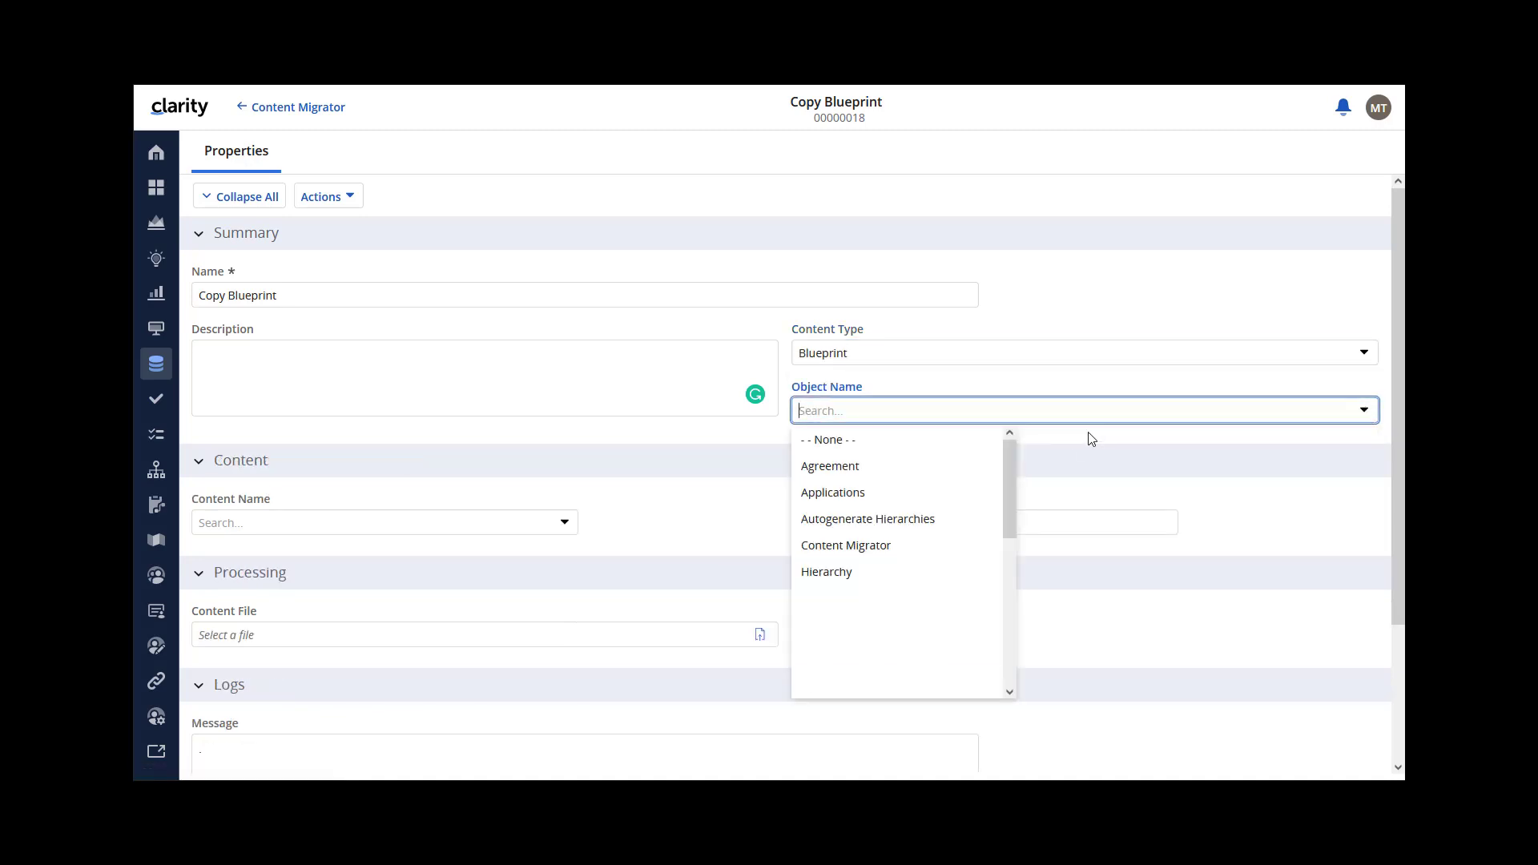
{"action": "scroll", "coordinate": [891, 532], "scroll_direction": "down", "scroll_amount": 5}
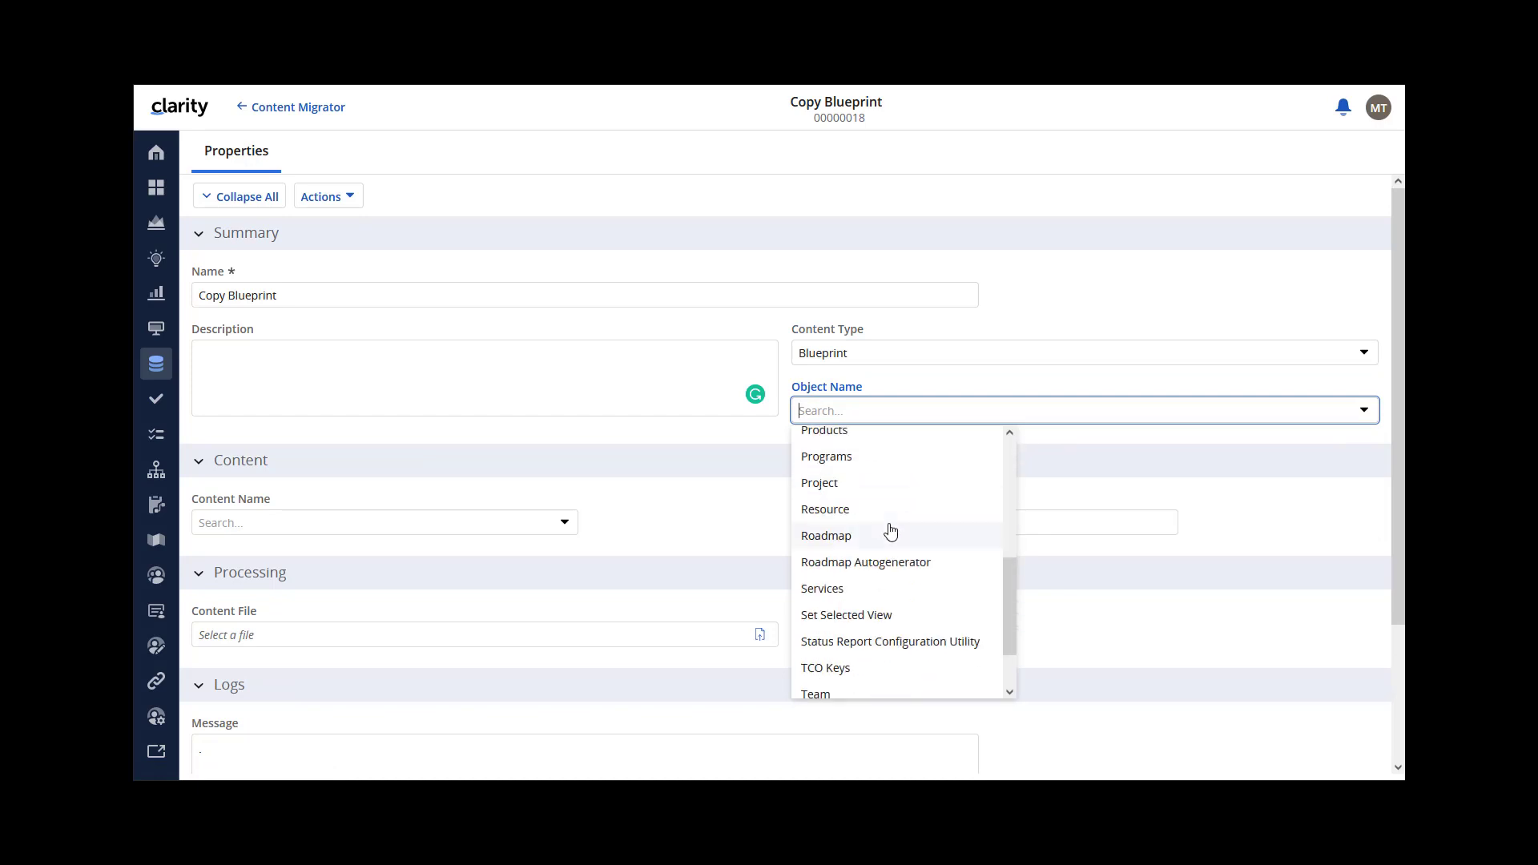
{"action": "left_click", "coordinate": [829, 491]}
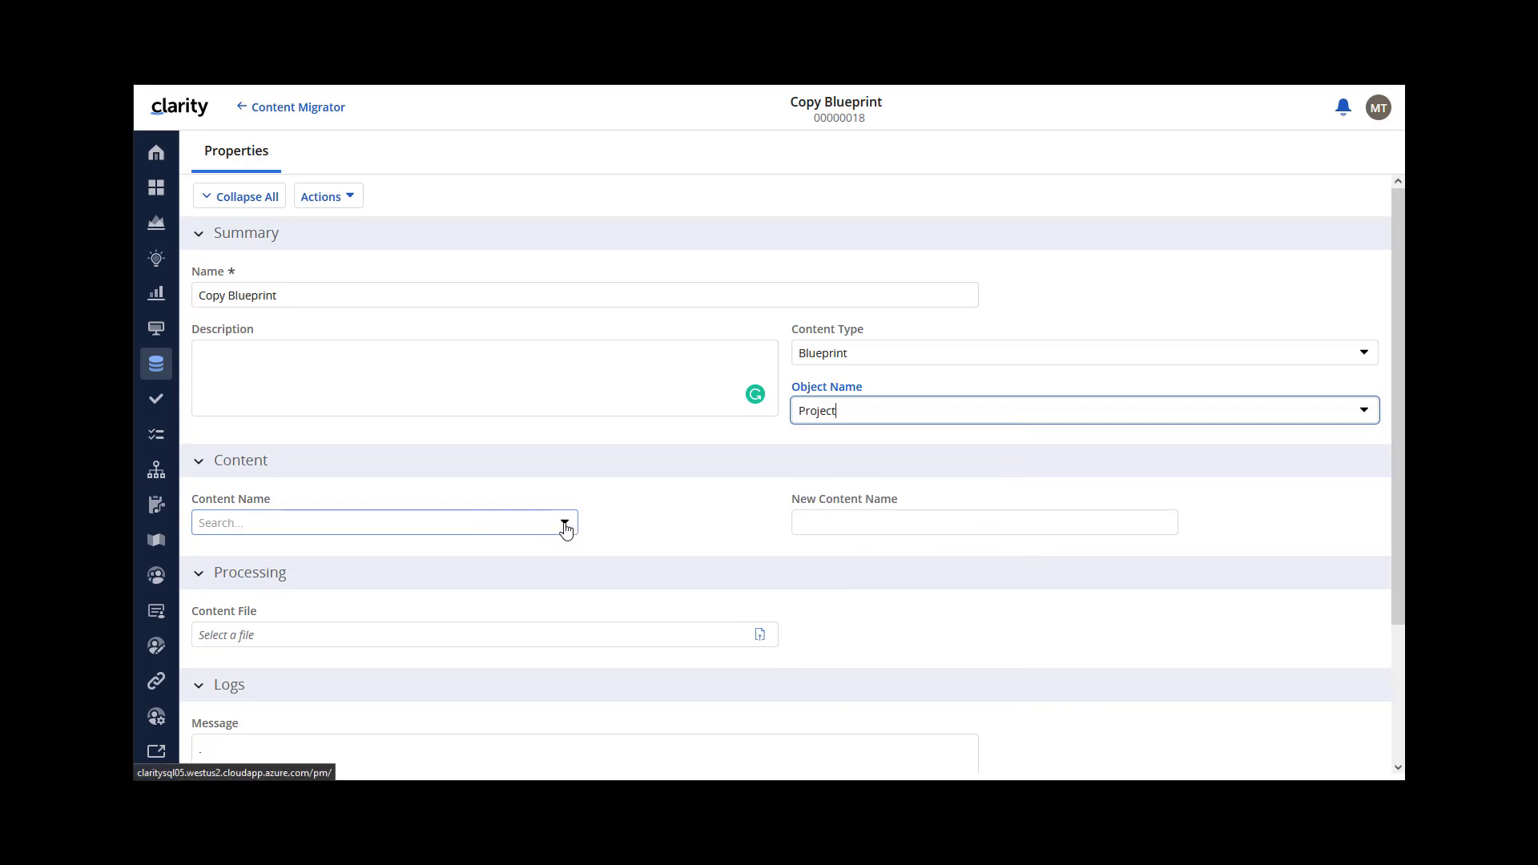
{"action": "left_click", "coordinate": [563, 524]}
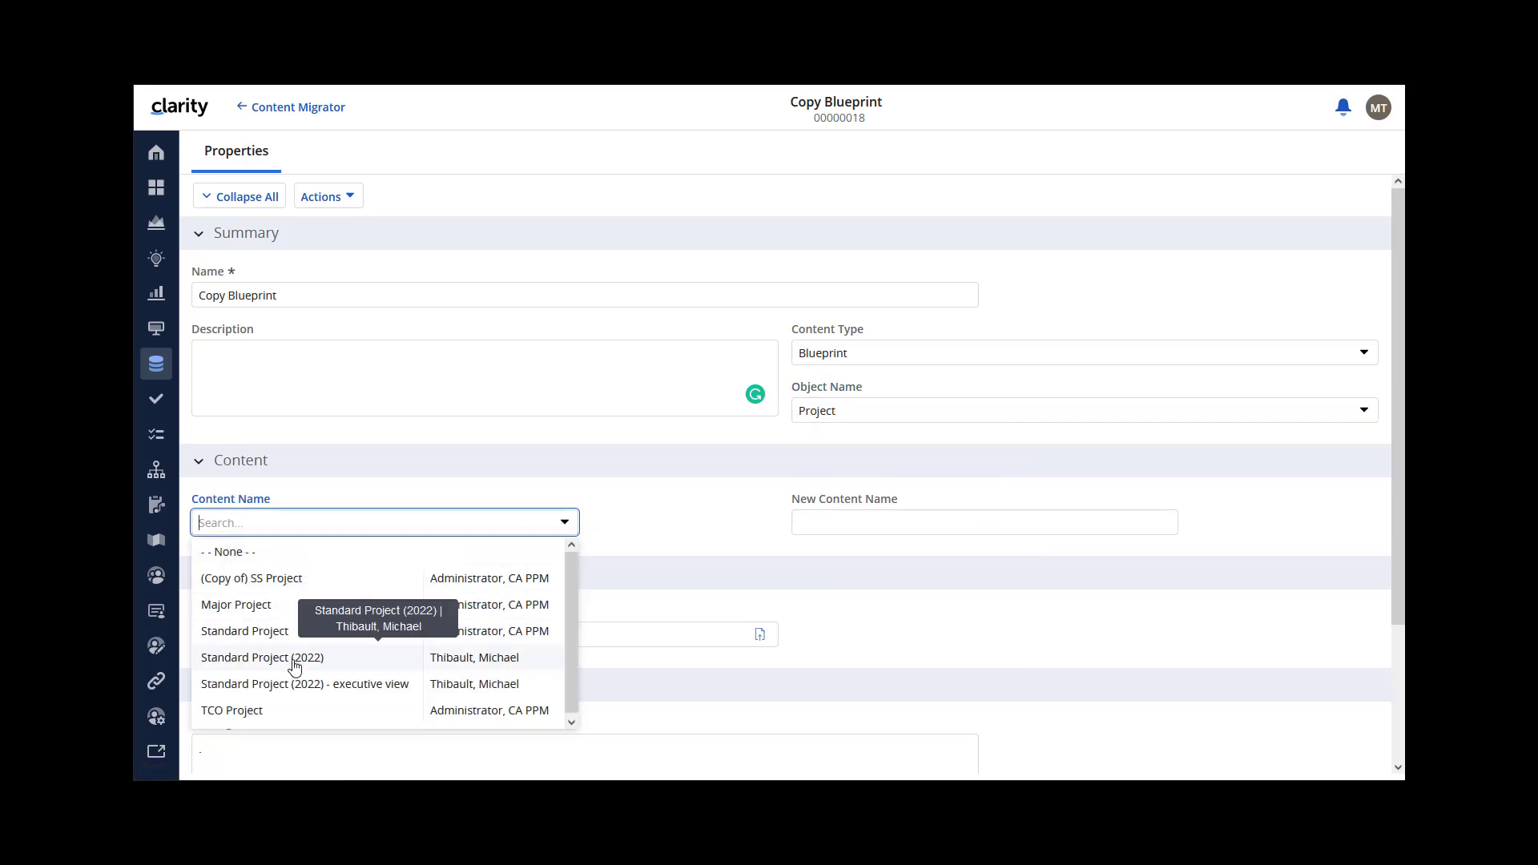
{"action": "left_click", "coordinate": [294, 666]}
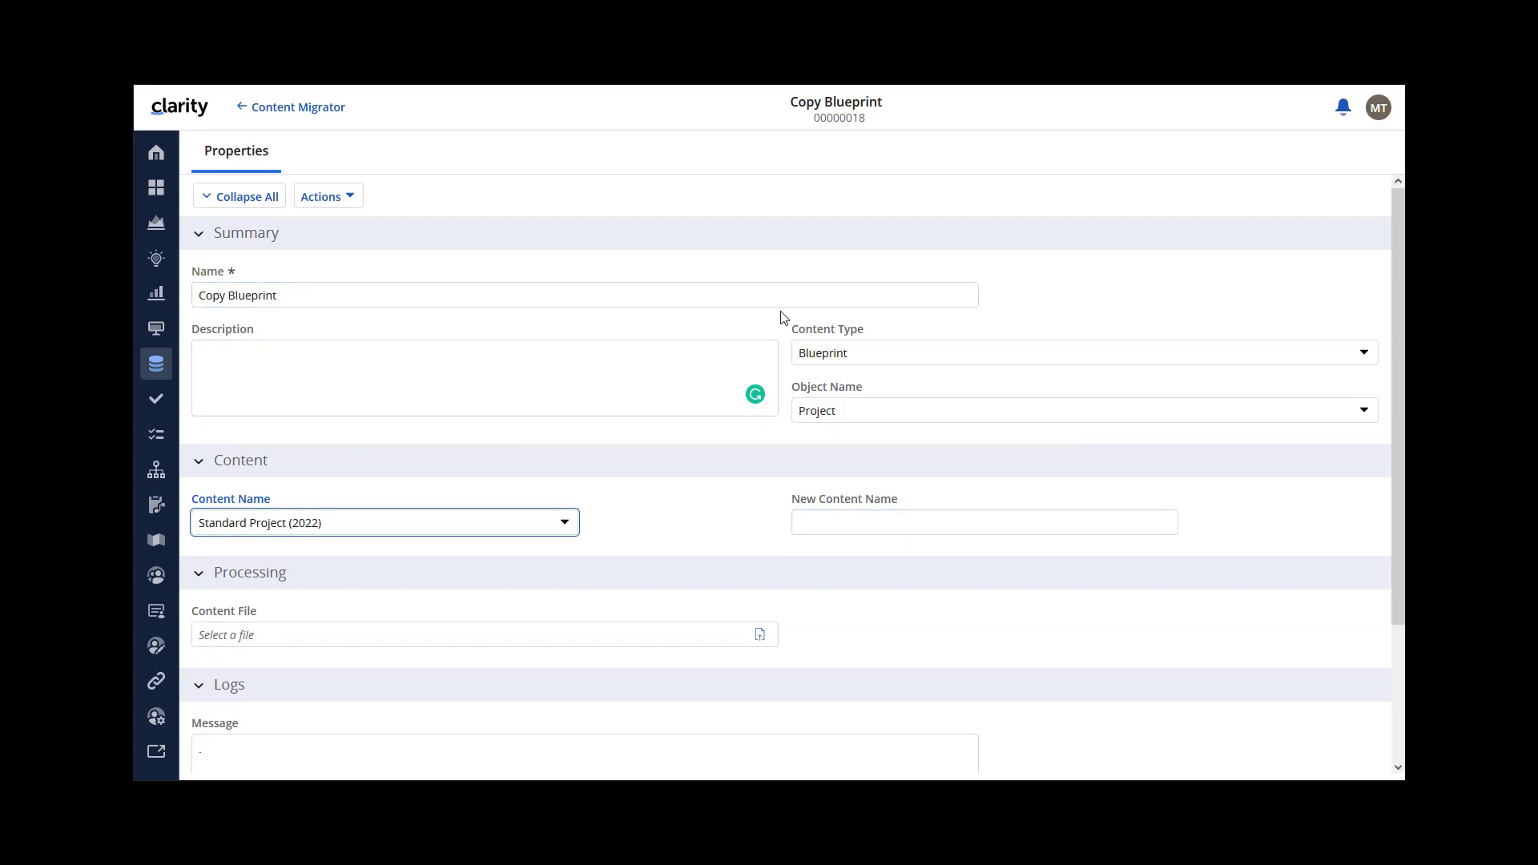
Export the blueprint, refresh the record, and download the generated content file Standard Project (2022)_00000018.json.
{"action": "left_click", "coordinate": [320, 197]}
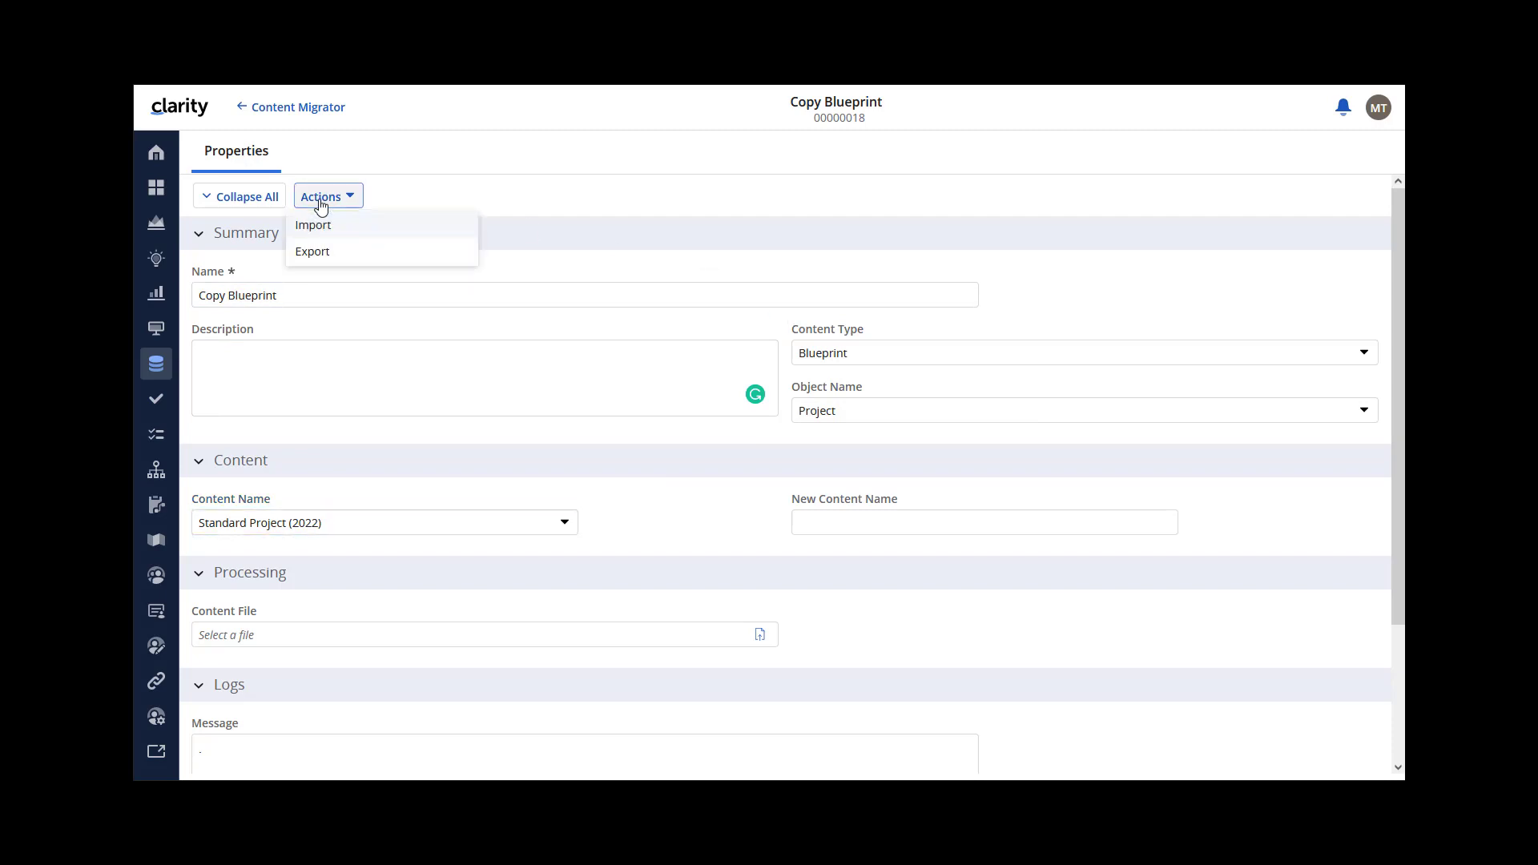
{"action": "left_click", "coordinate": [309, 253]}
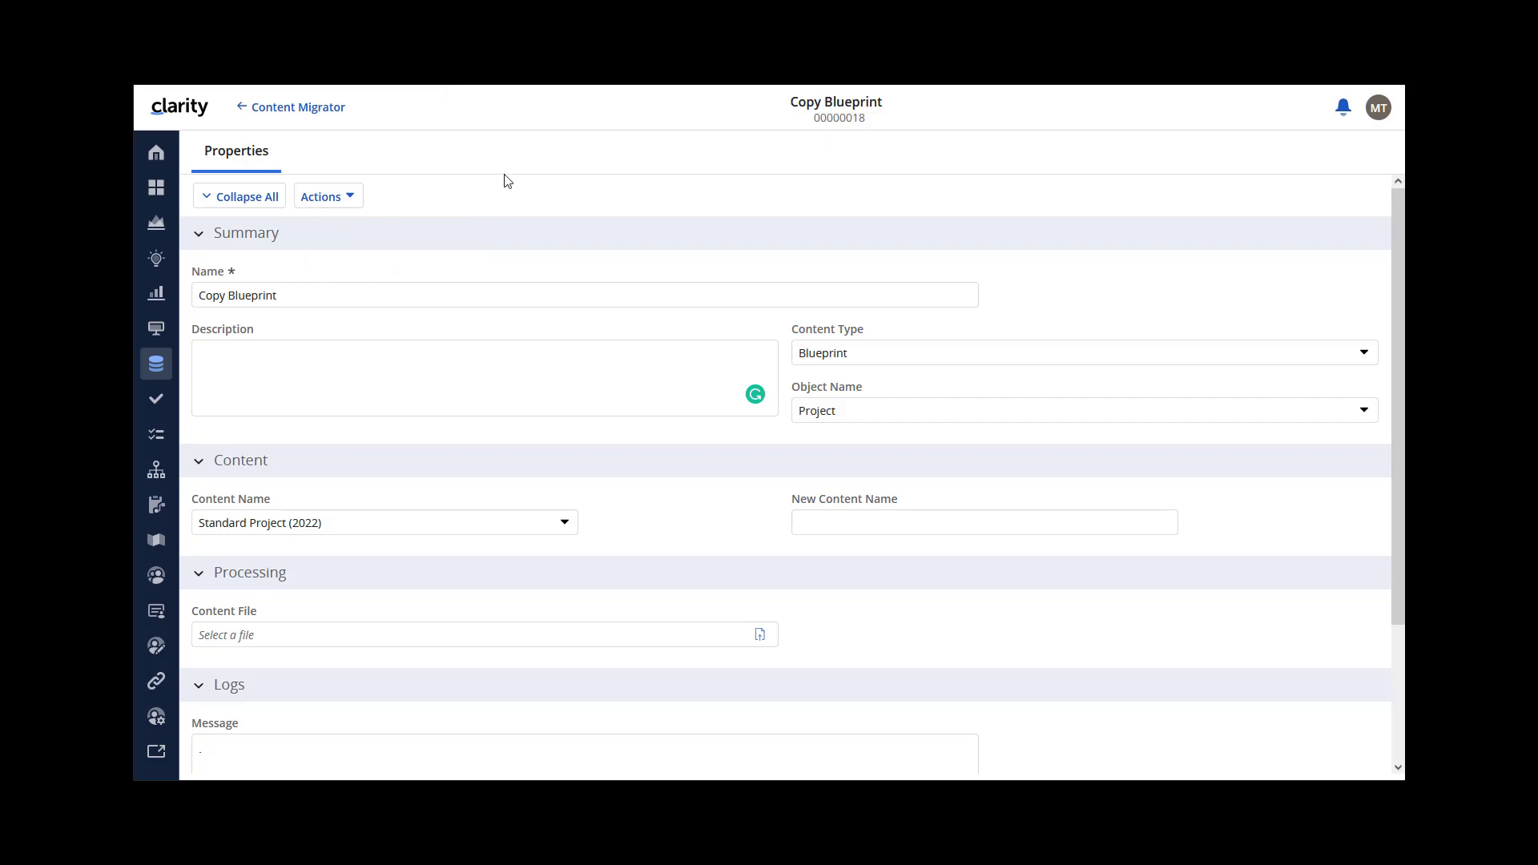
{"action": "key", "text": "F5"}
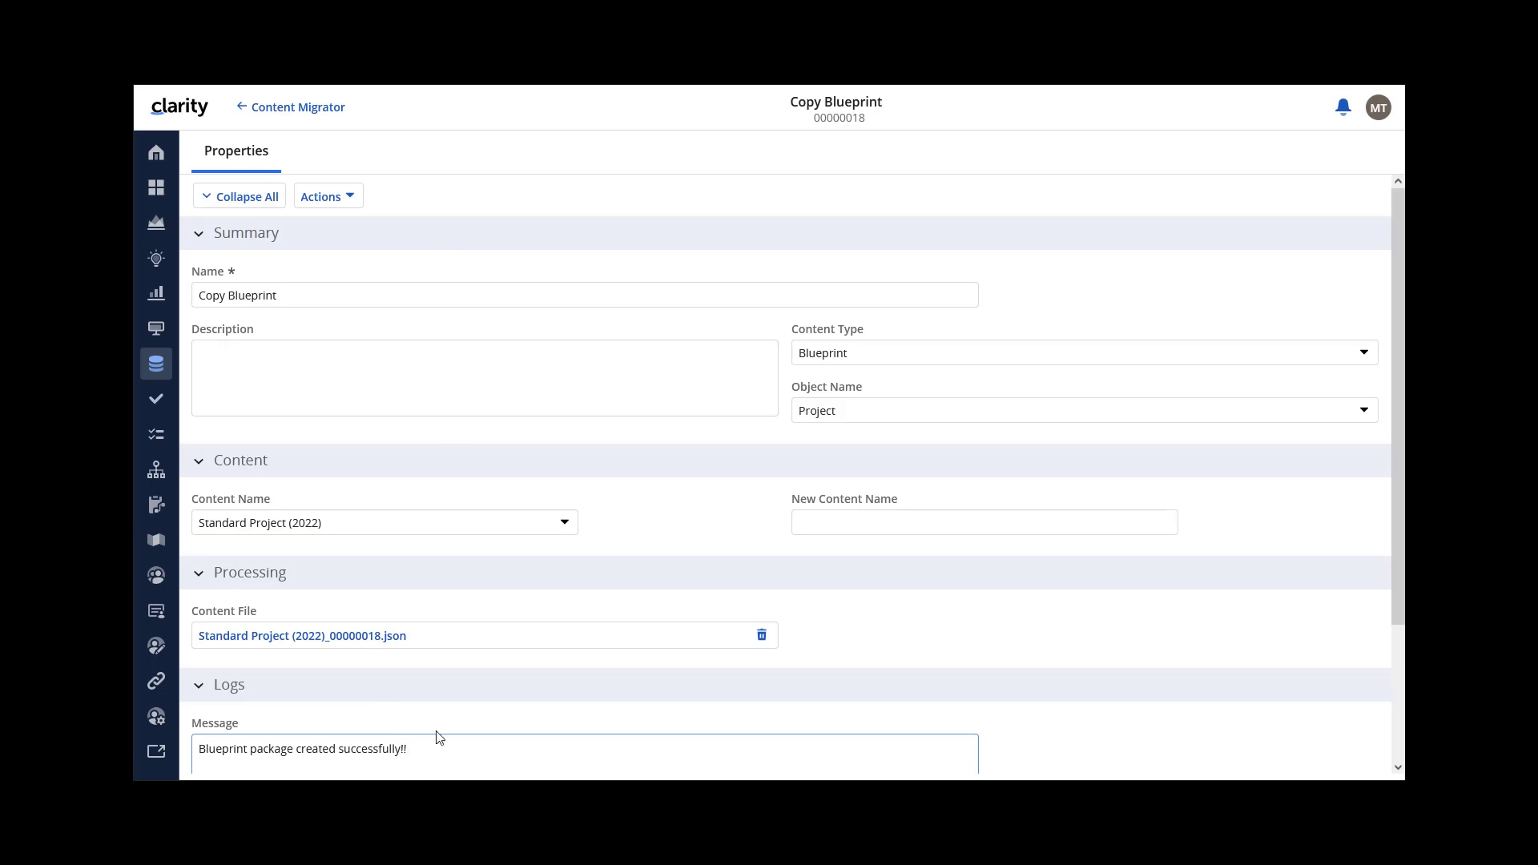
{"action": "left_click", "coordinate": [336, 645]}
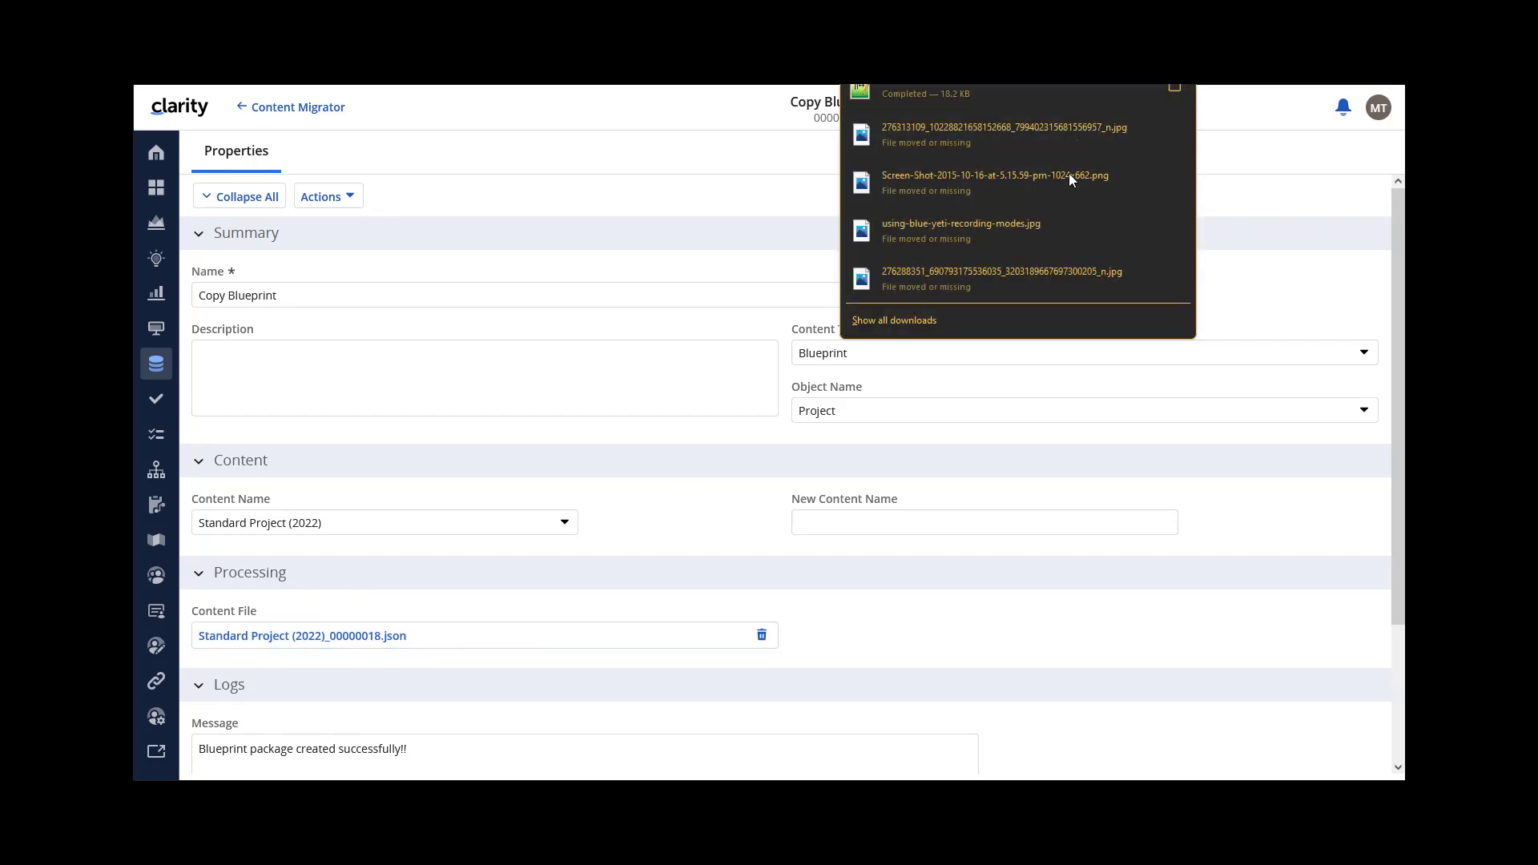
{"action": "left_click", "coordinate": [591, 124]}
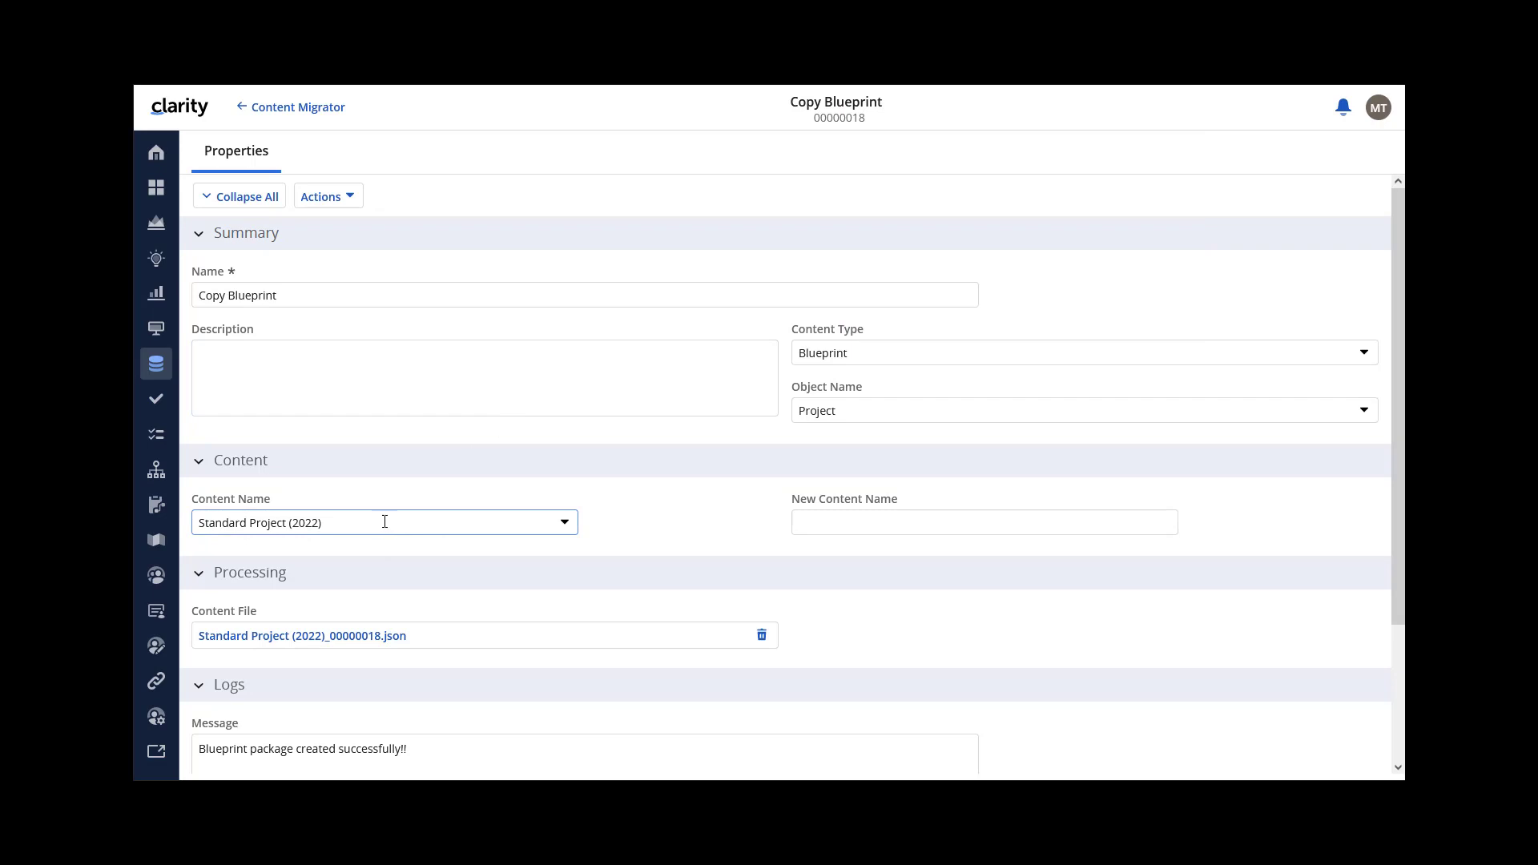
Find the Standard Project (2022) entry in the administration list of blueprints.
{"action": "left_click", "coordinate": [157, 717]}
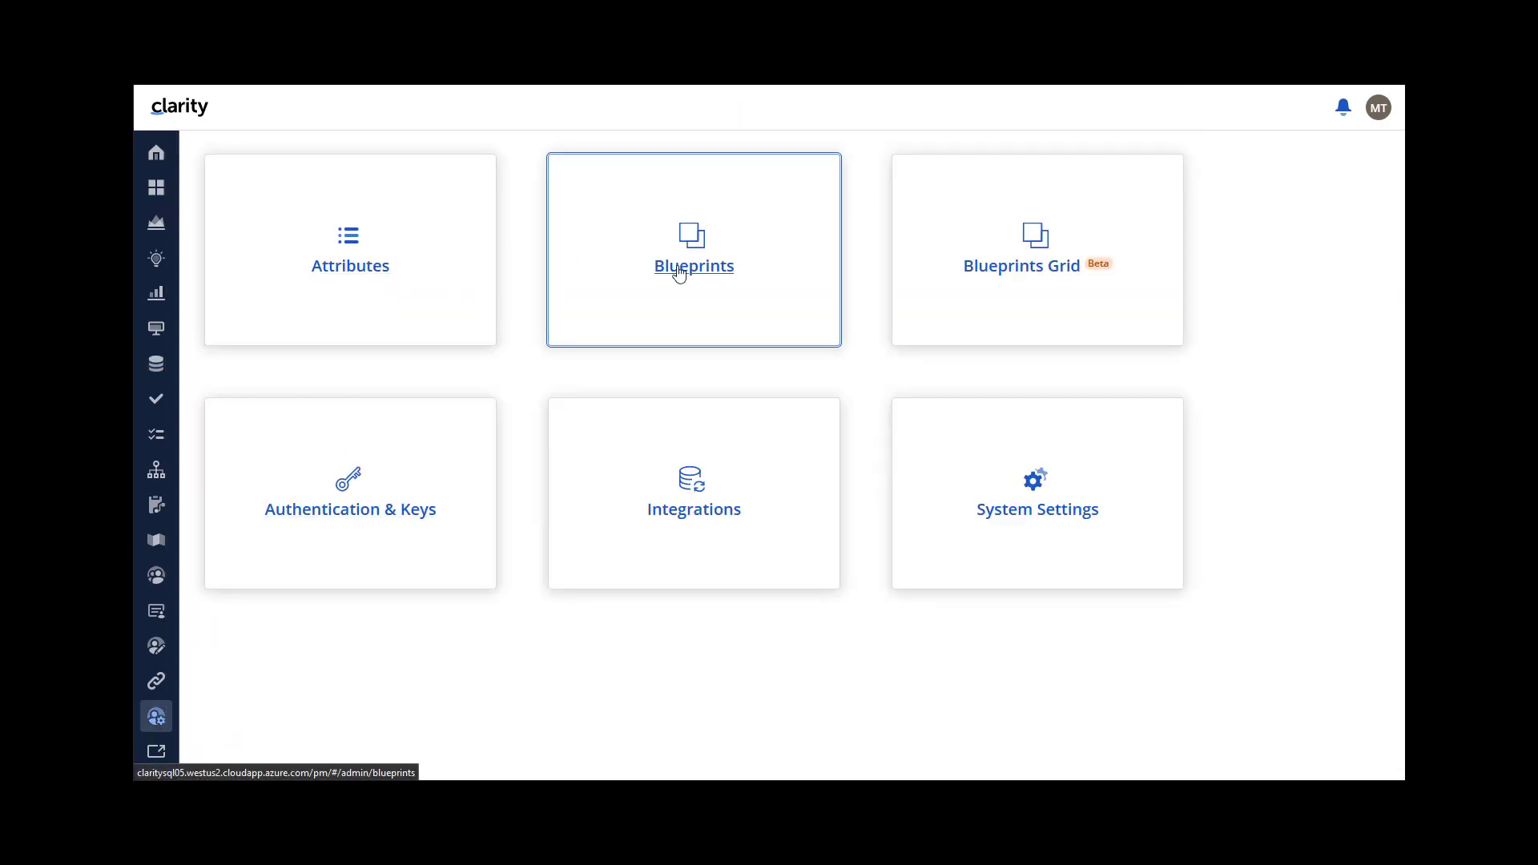
{"action": "left_click", "coordinate": [679, 274]}
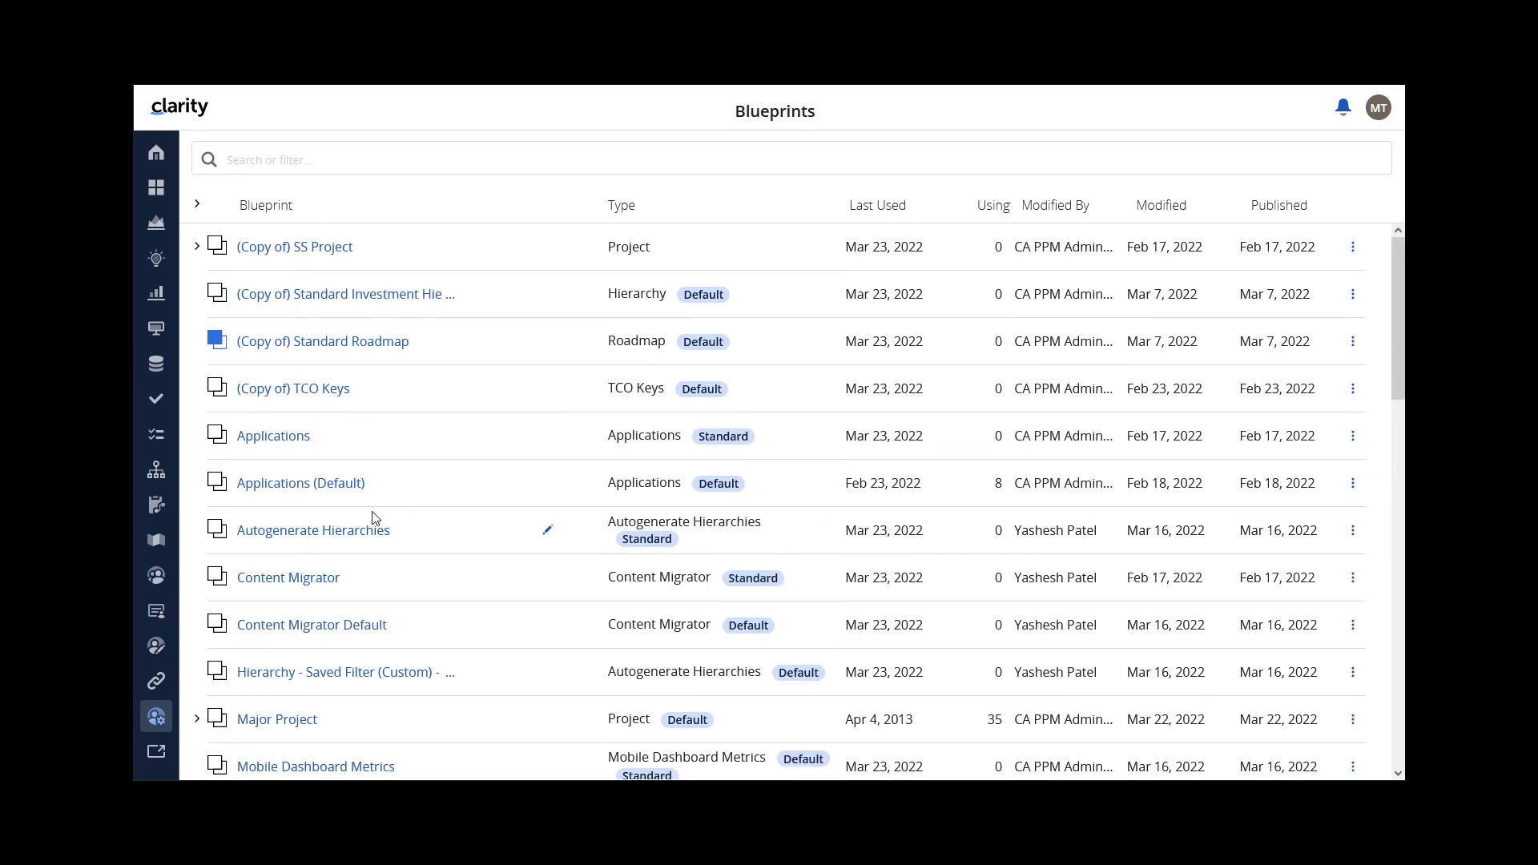
{"action": "scroll", "coordinate": [373, 519], "scroll_direction": "down", "scroll_amount": 8}
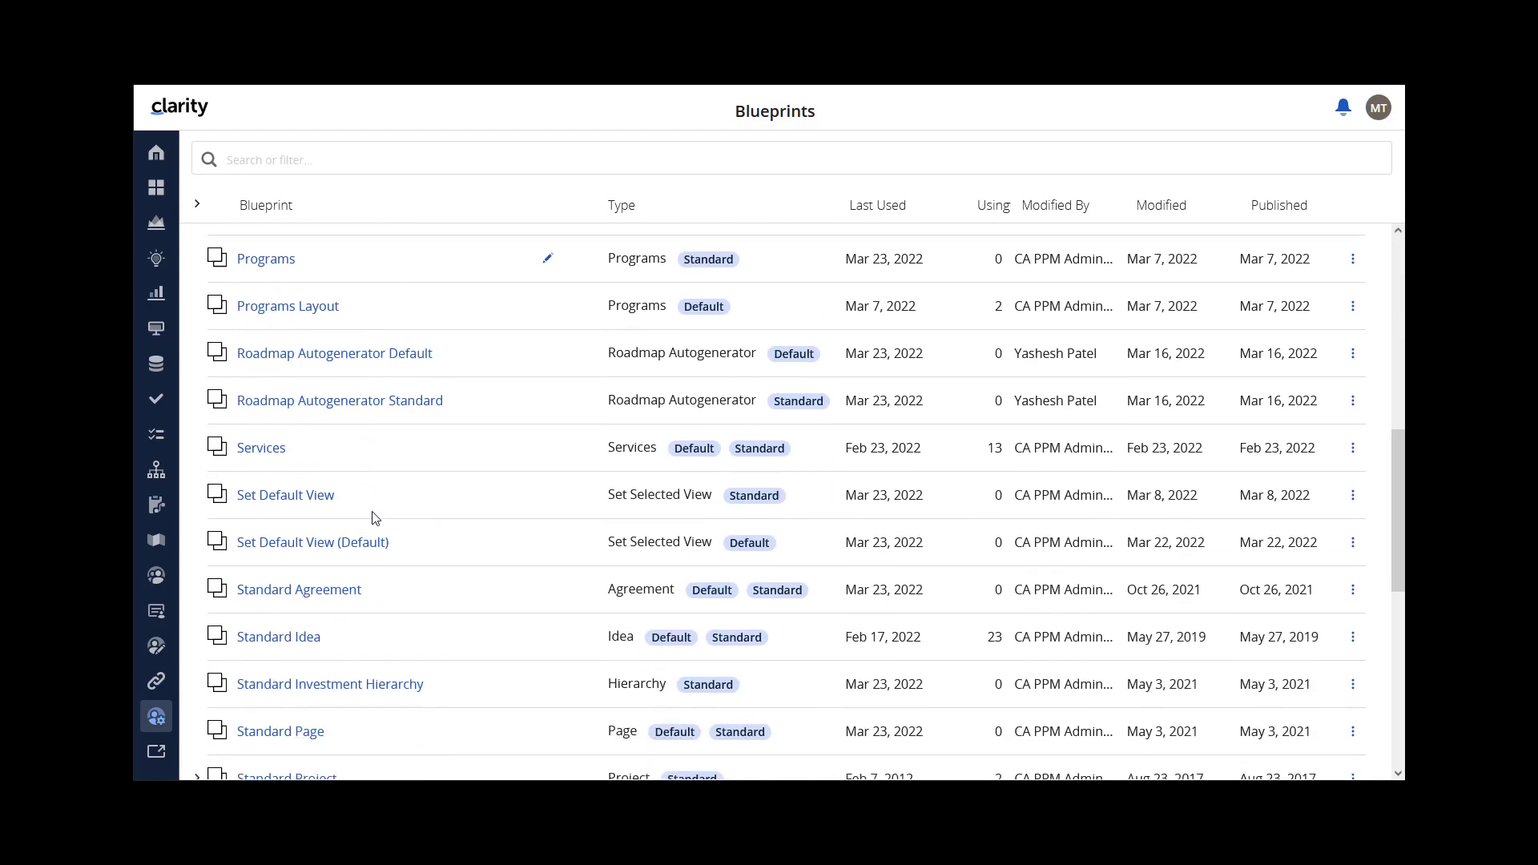
{"action": "scroll", "coordinate": [373, 518], "scroll_direction": "down", "scroll_amount": 4}
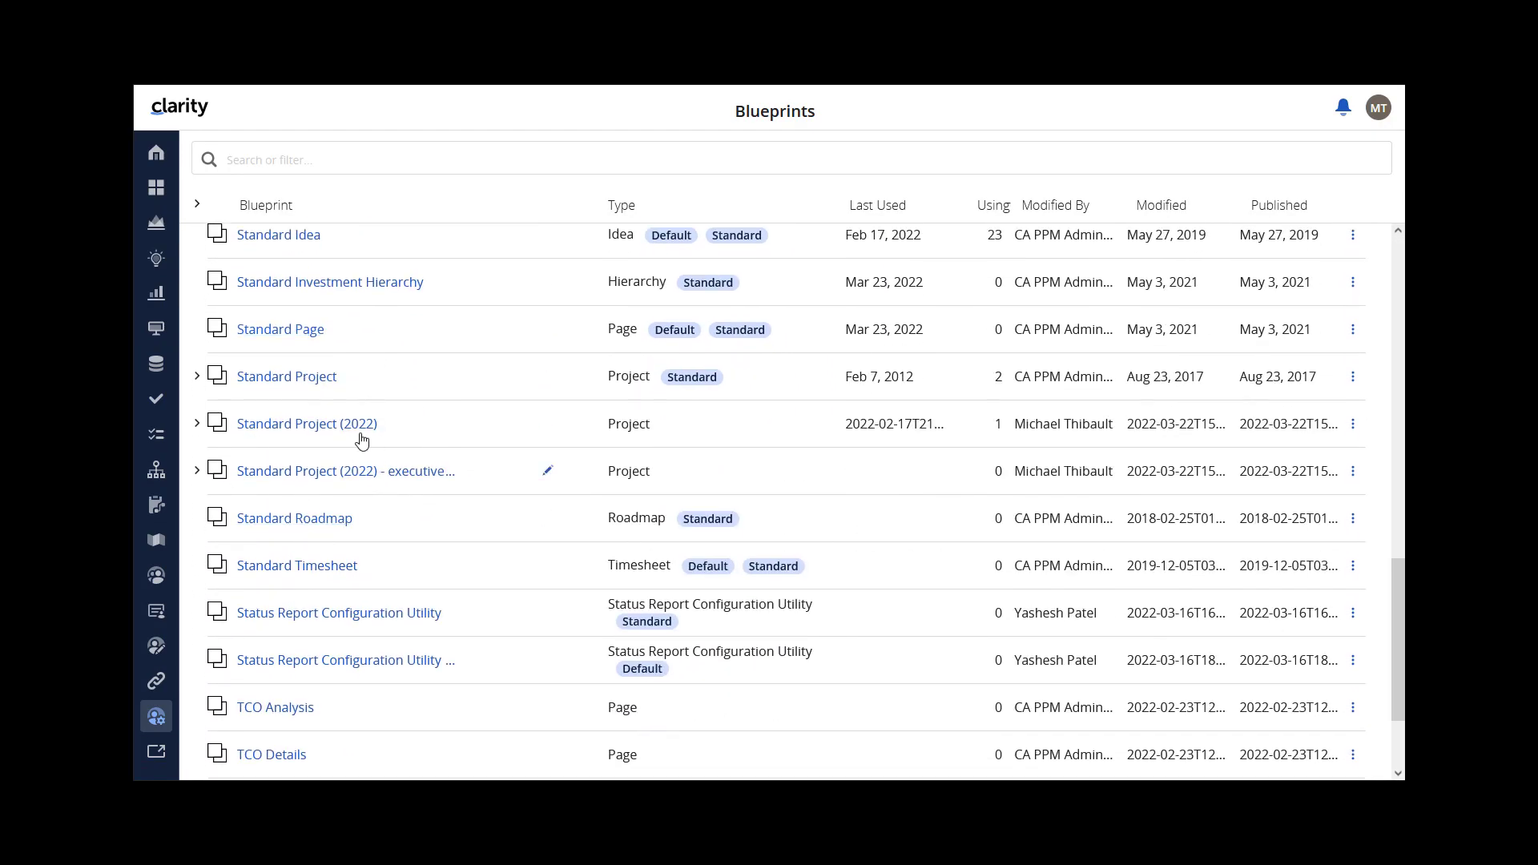
Return to the Content Migrator custom object and add a new record named "Import blueprint".
{"action": "left_click", "coordinate": [157, 369]}
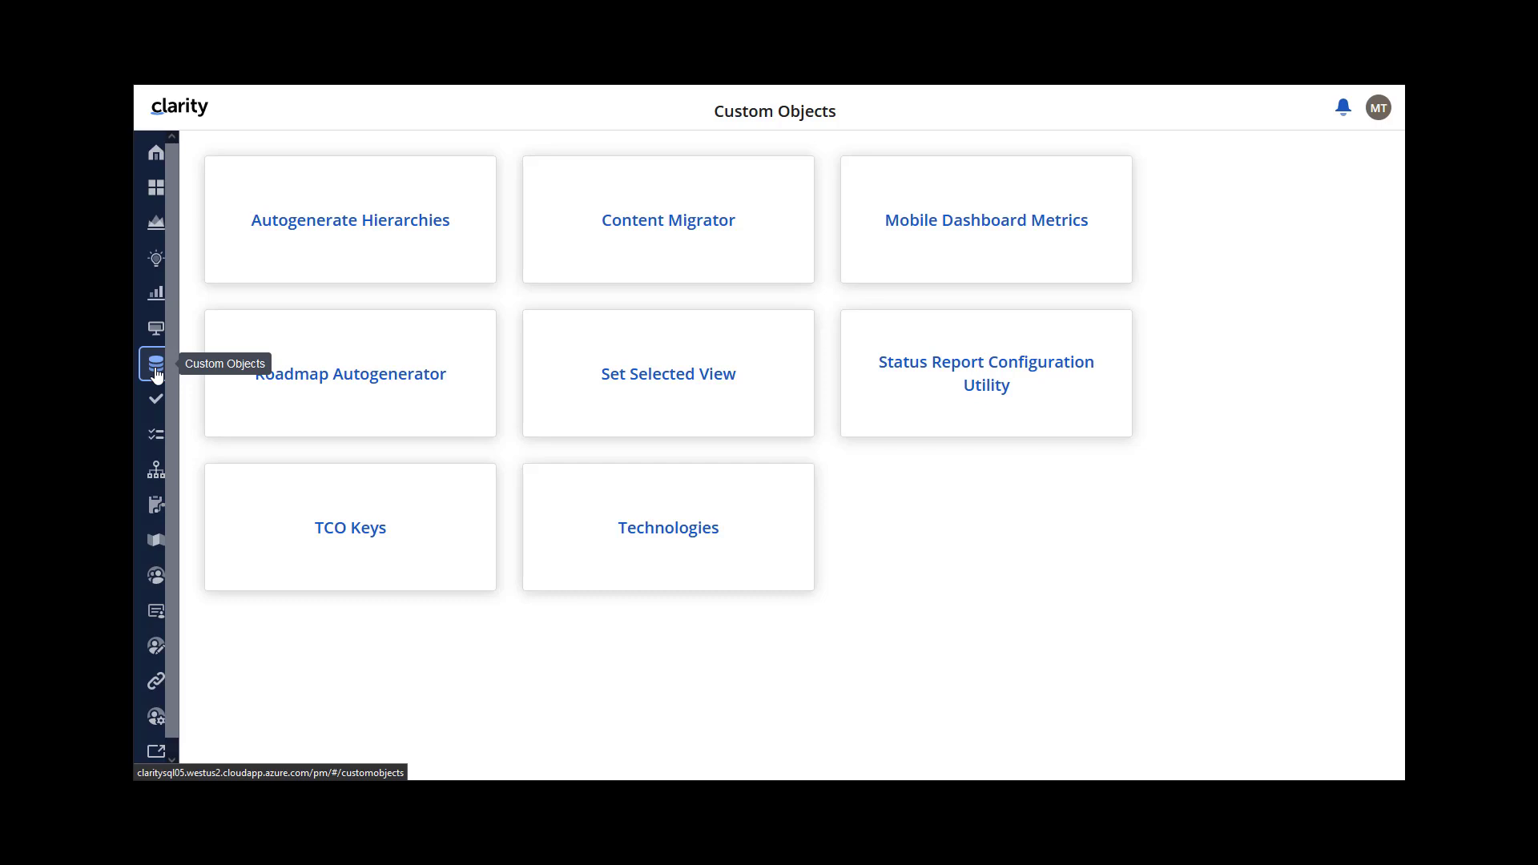
{"action": "left_click", "coordinate": [608, 228]}
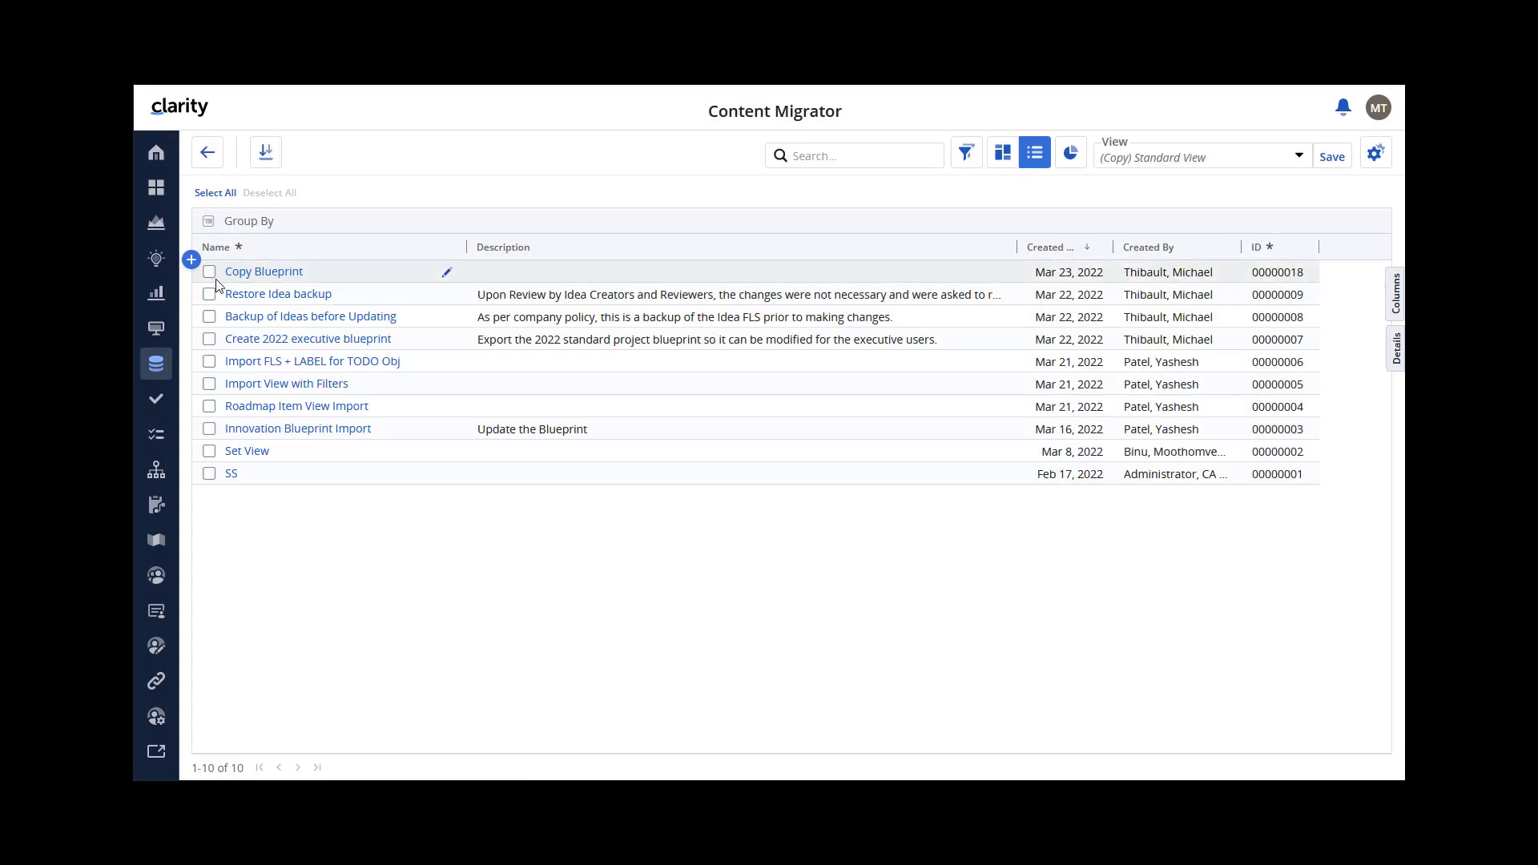
{"action": "left_click", "coordinate": [190, 260]}
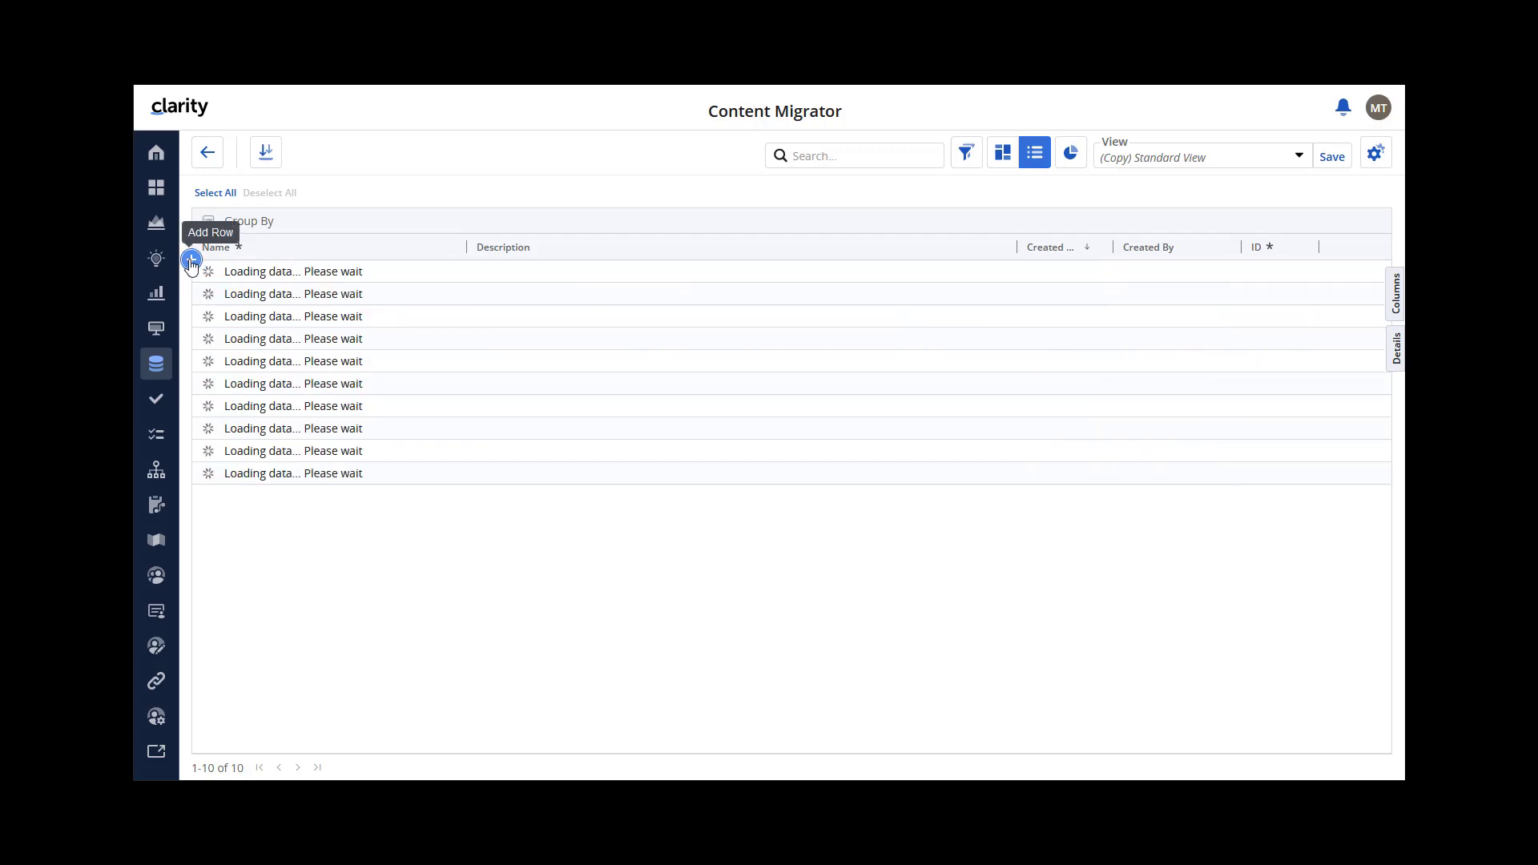
{"action": "type", "text": "Import blueprint"}
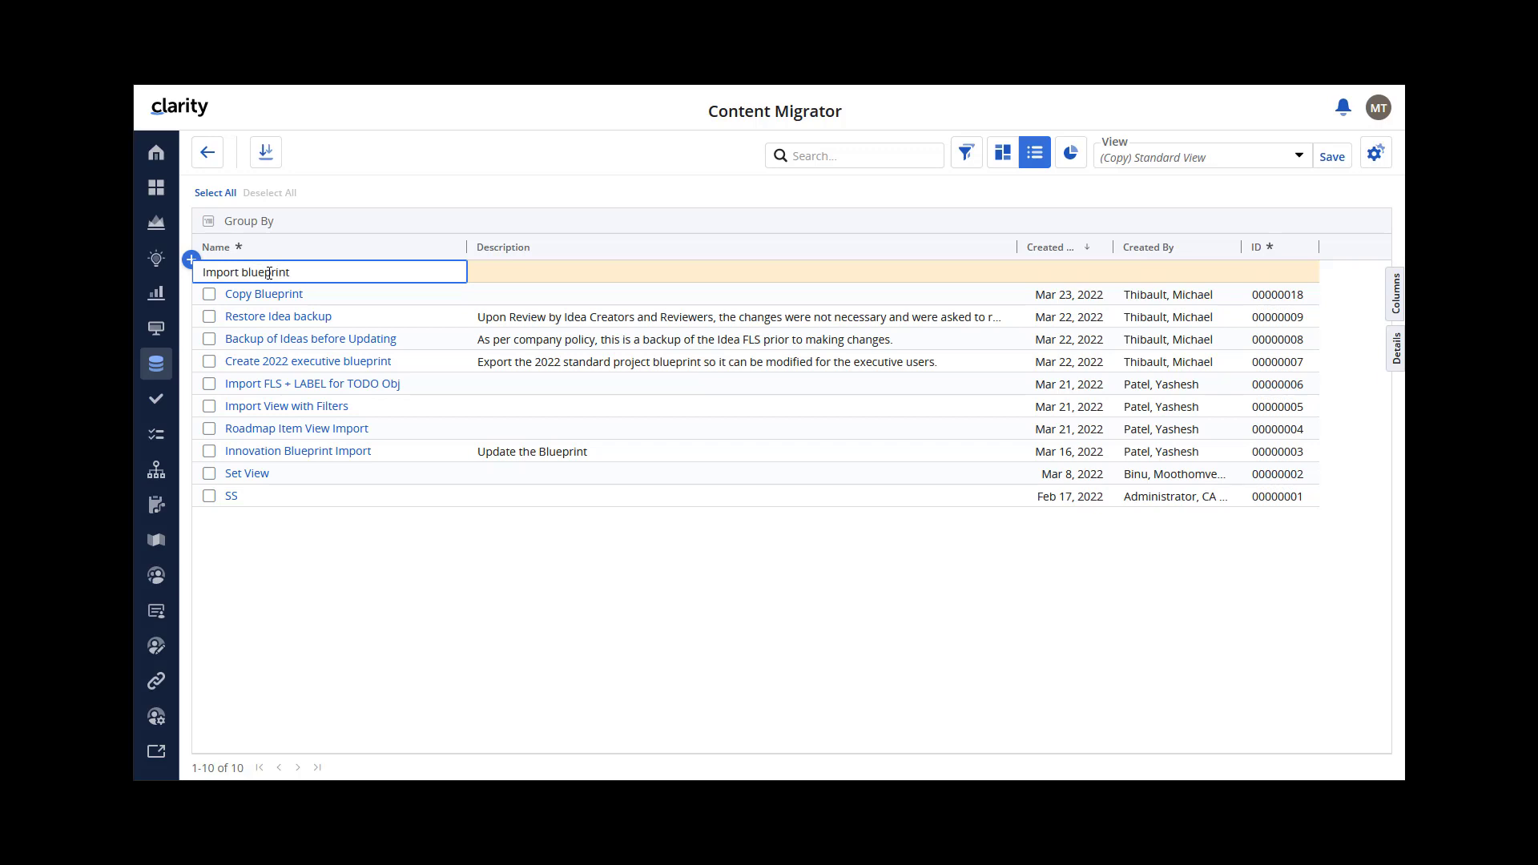
{"action": "key", "text": "Return"}
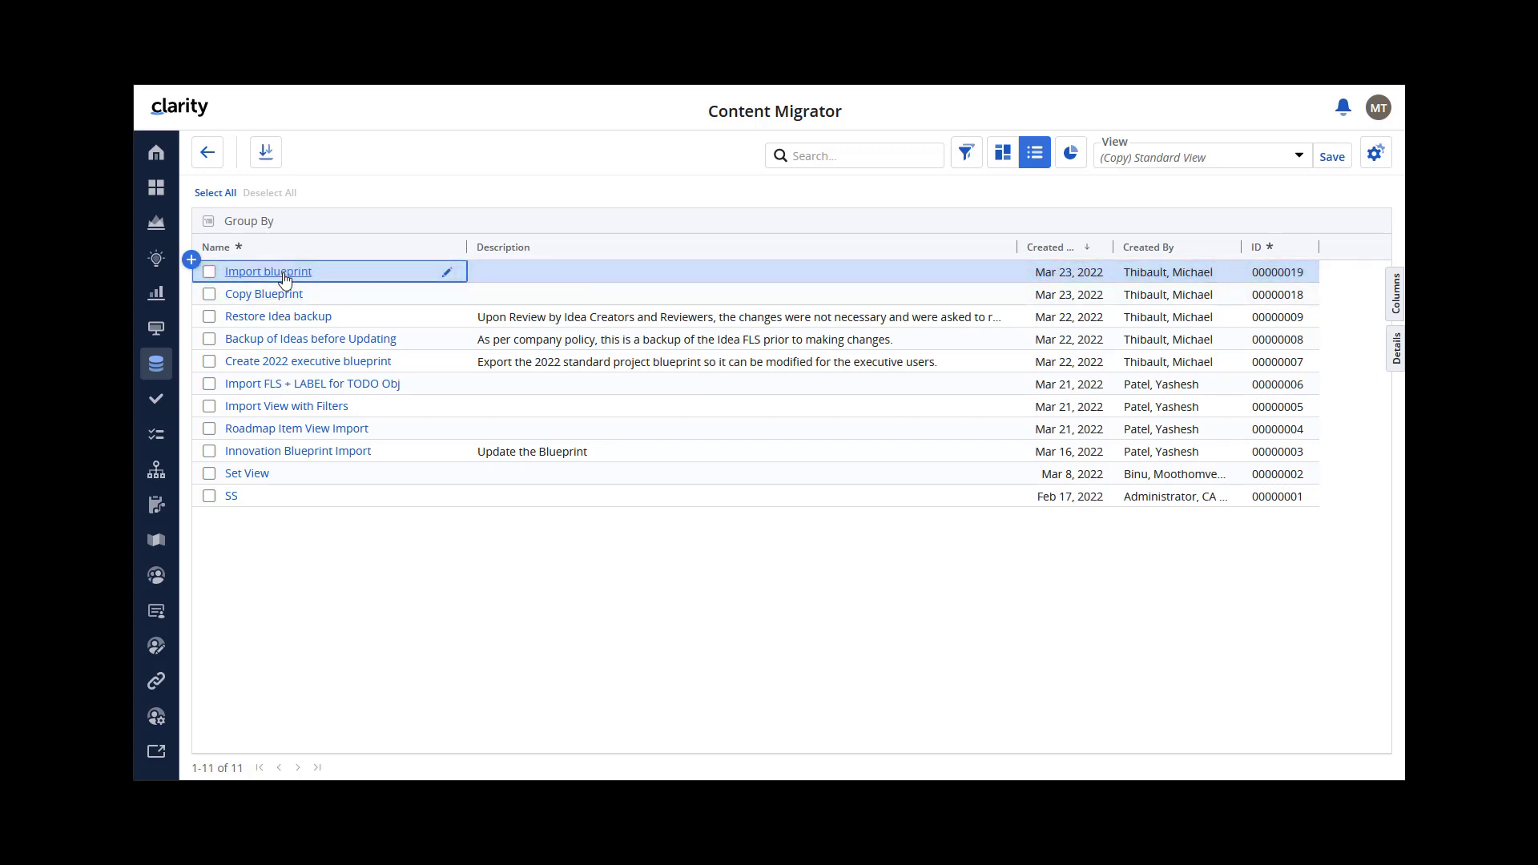
Open the Import blueprint record and set its content type to Blueprint.
{"action": "left_click", "coordinate": [290, 273]}
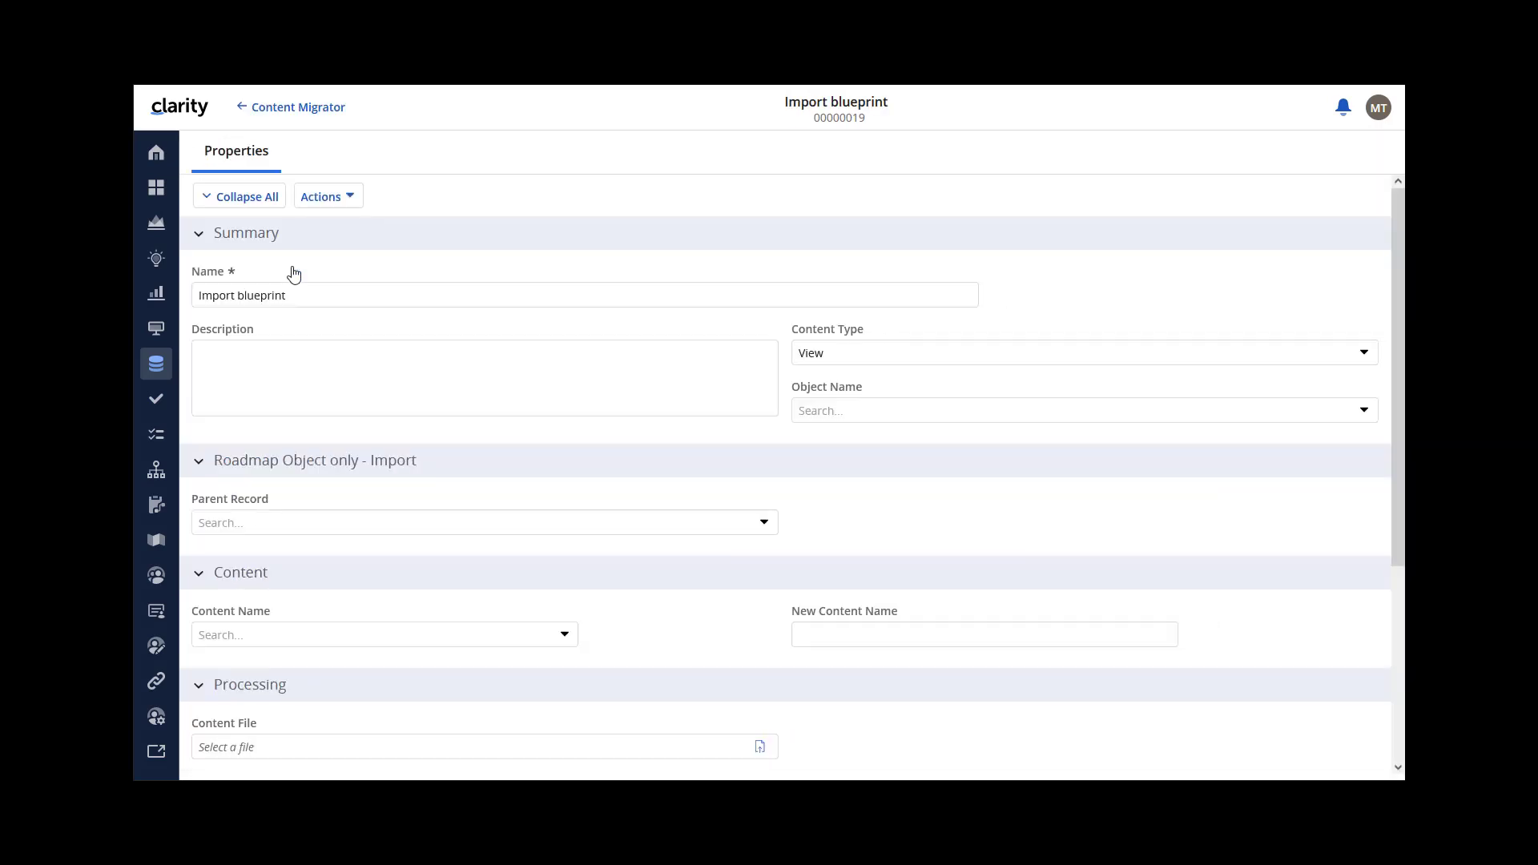
{"action": "left_click", "coordinate": [1363, 352]}
{"action": "left_click", "coordinate": [835, 438]}
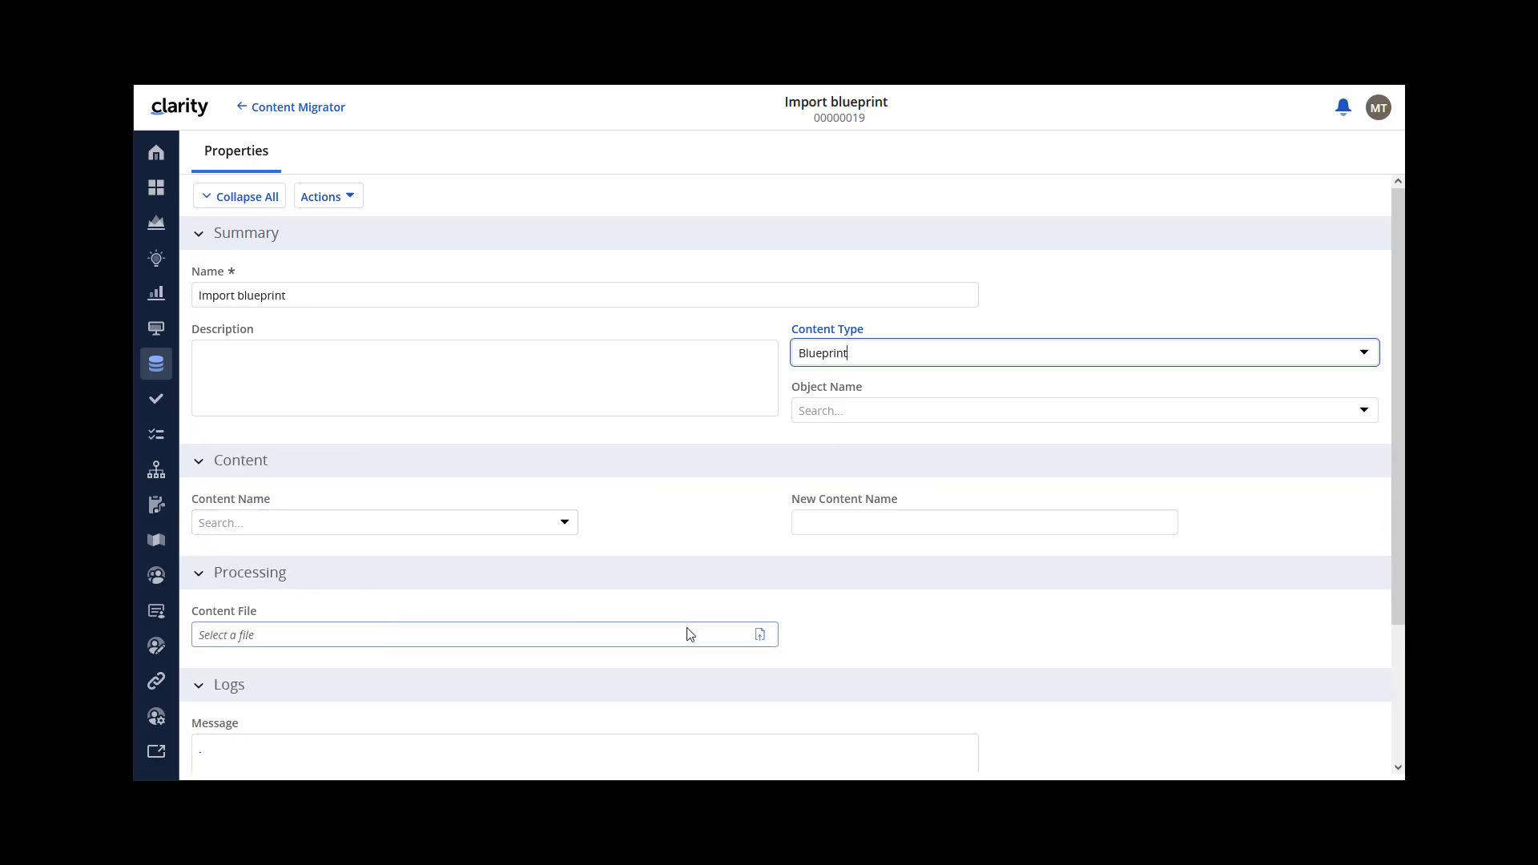
Attach Standard_Project_(2022)_00000018.json from the Downloads folder as the record's content file.
{"action": "left_click", "coordinate": [759, 635]}
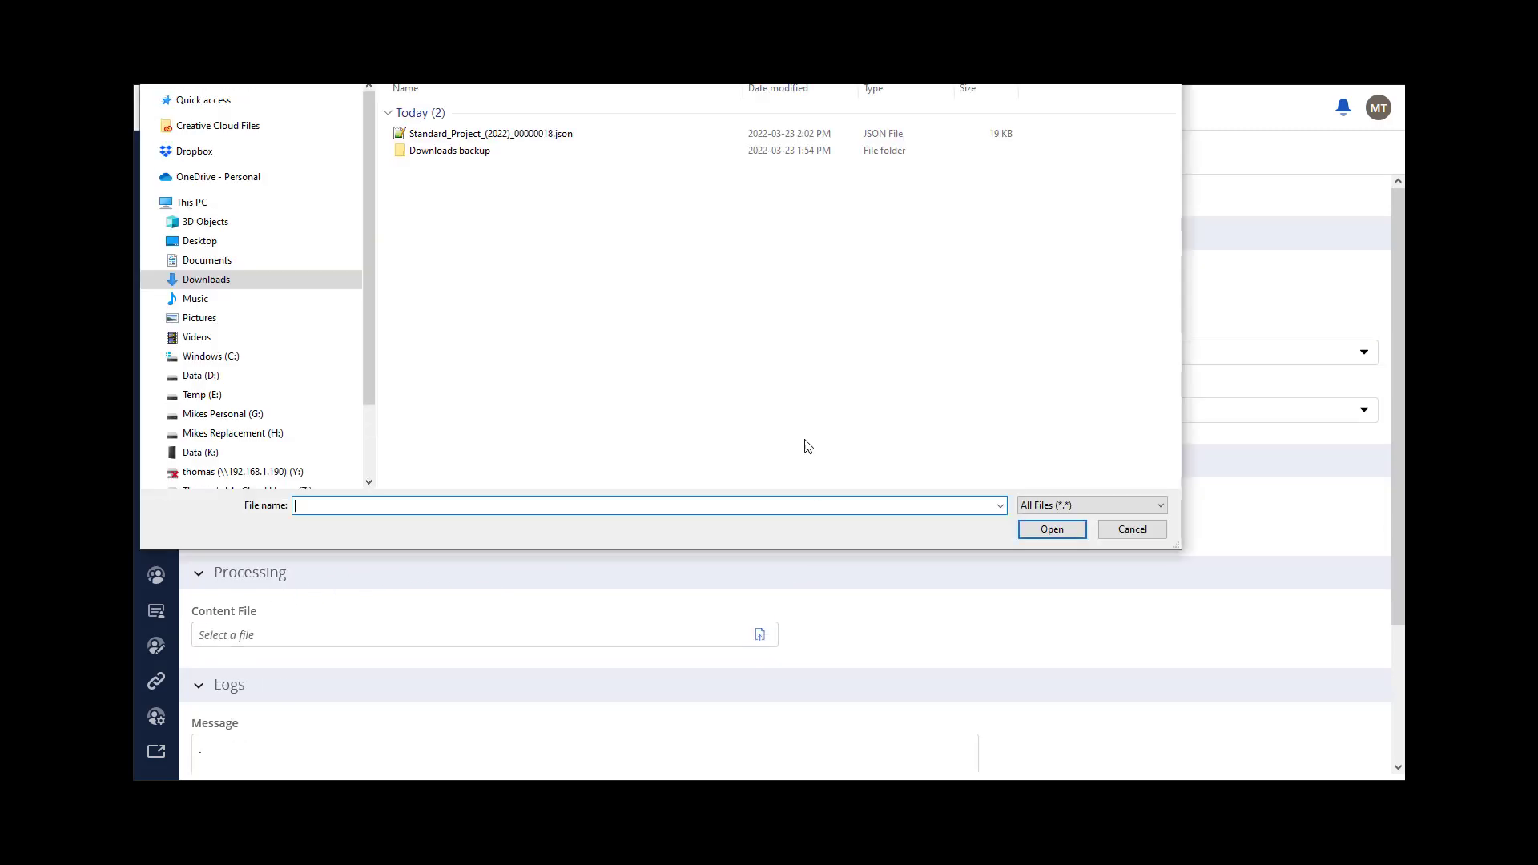
{"action": "left_click", "coordinate": [542, 141]}
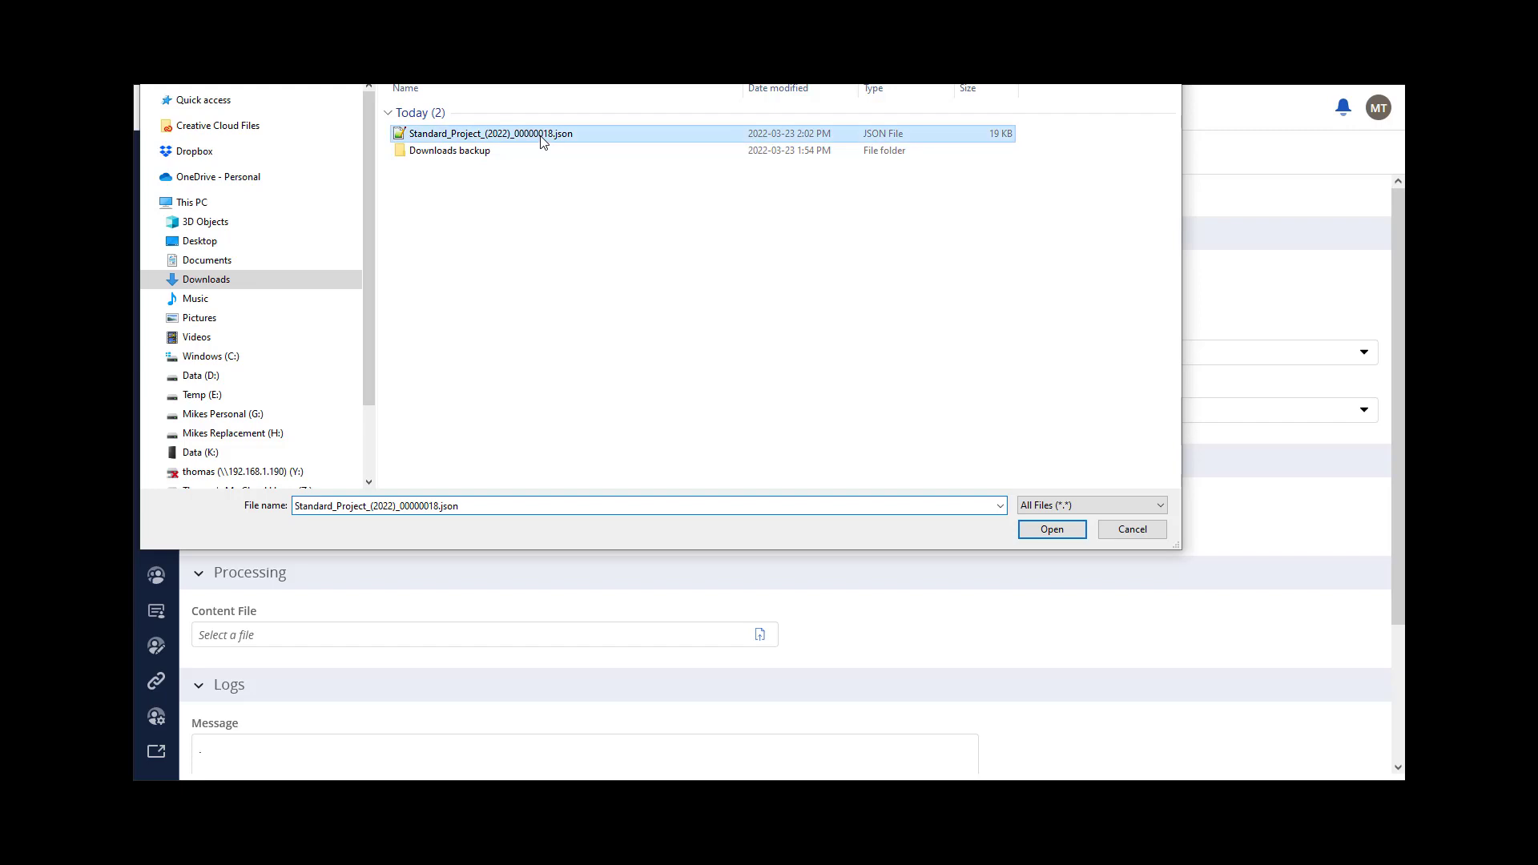
{"action": "left_click", "coordinate": [1052, 530]}
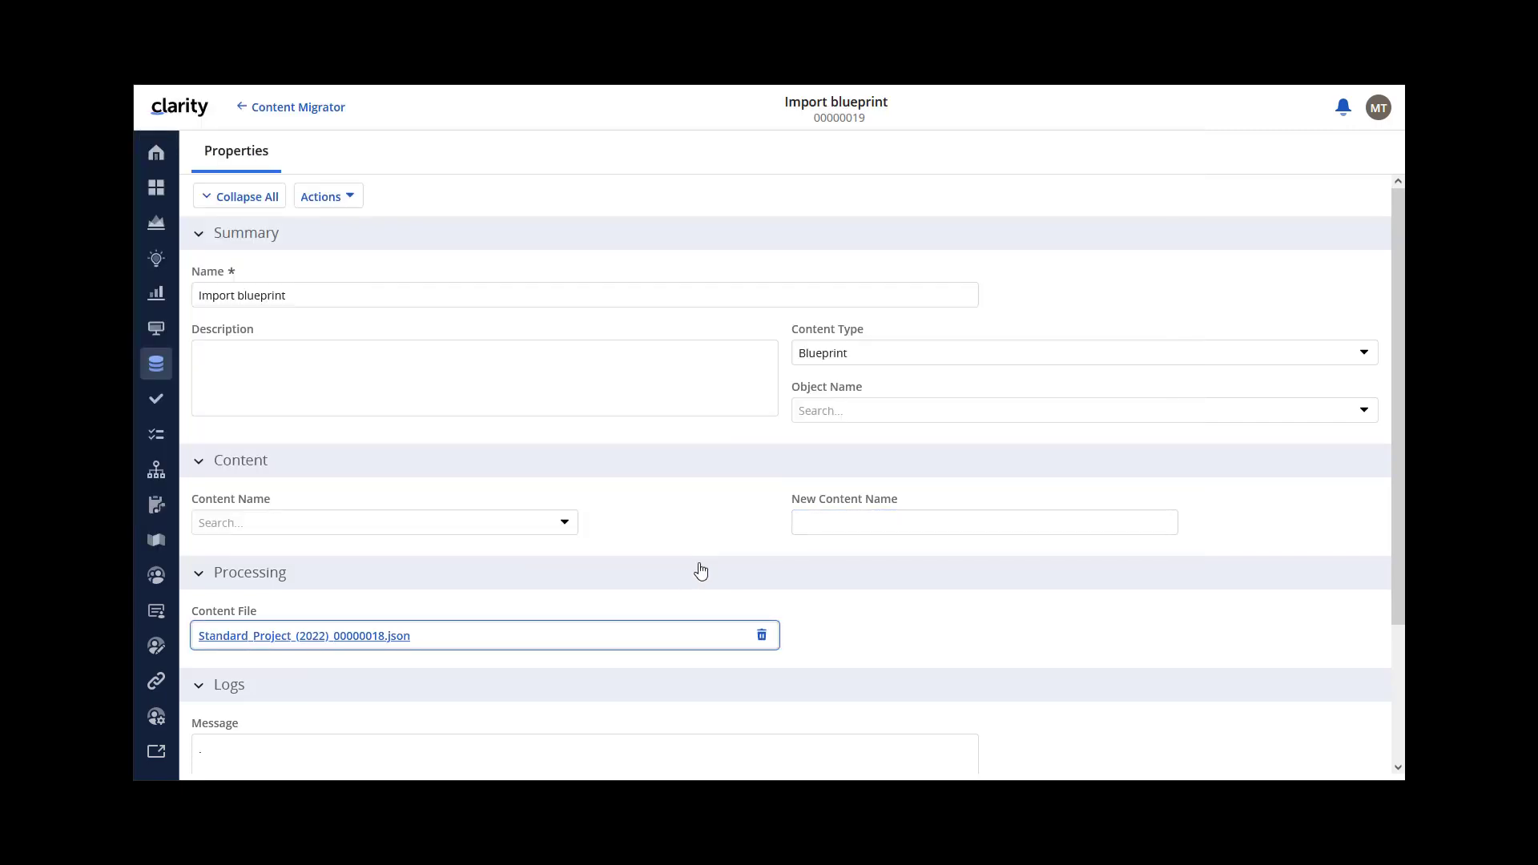
Set the new content name to "Standard Project (2023)", run the import, and refresh the record to review its log messages.
{"action": "left_click", "coordinate": [931, 523]}
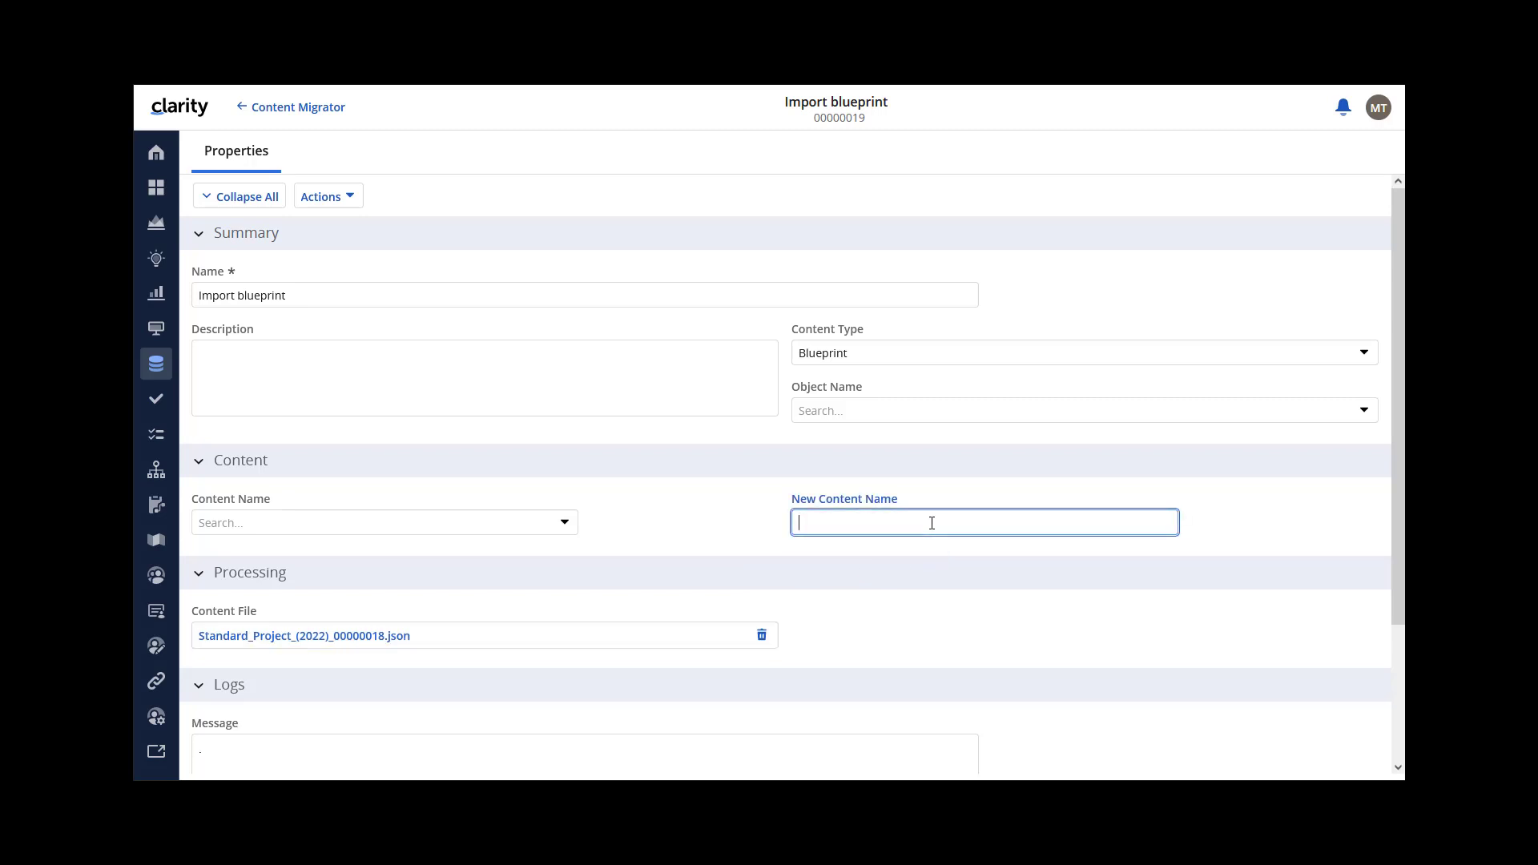
{"action": "type", "text": "Standard Project (2023"}
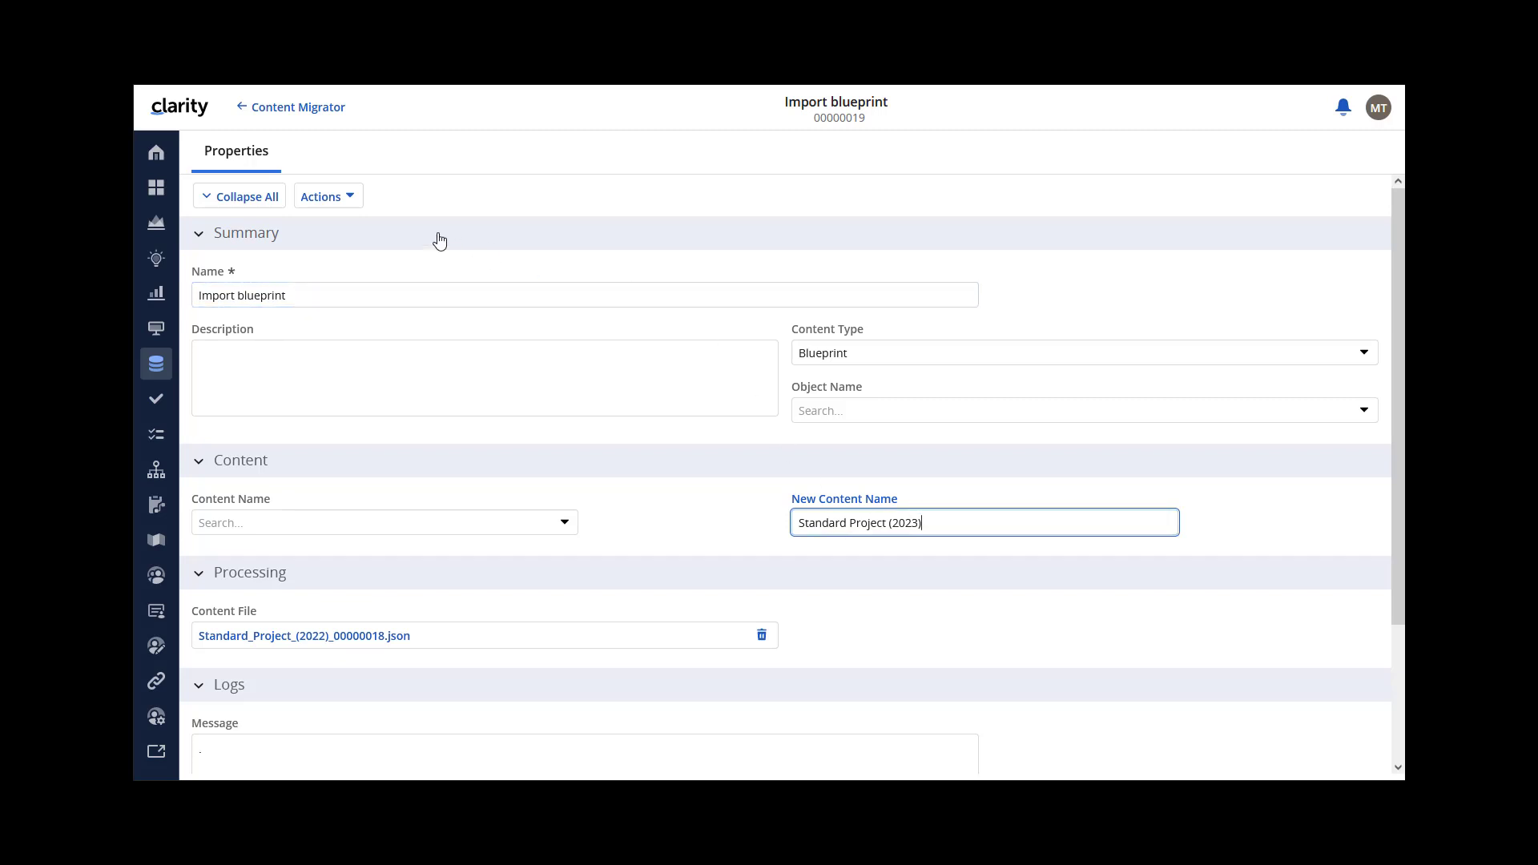
{"action": "left_click", "coordinate": [323, 198]}
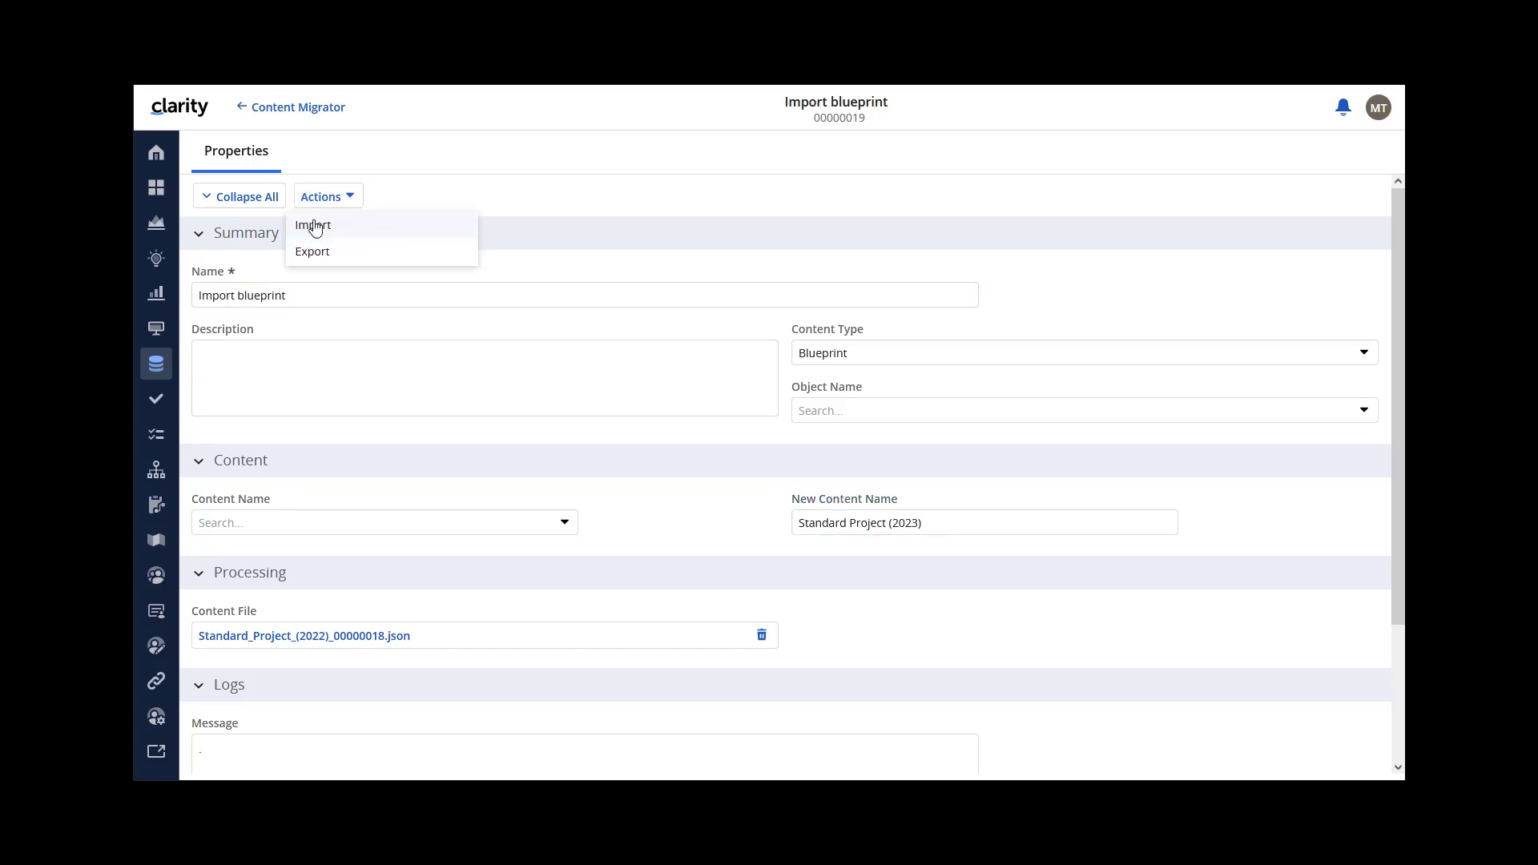
{"action": "left_click", "coordinate": [314, 230]}
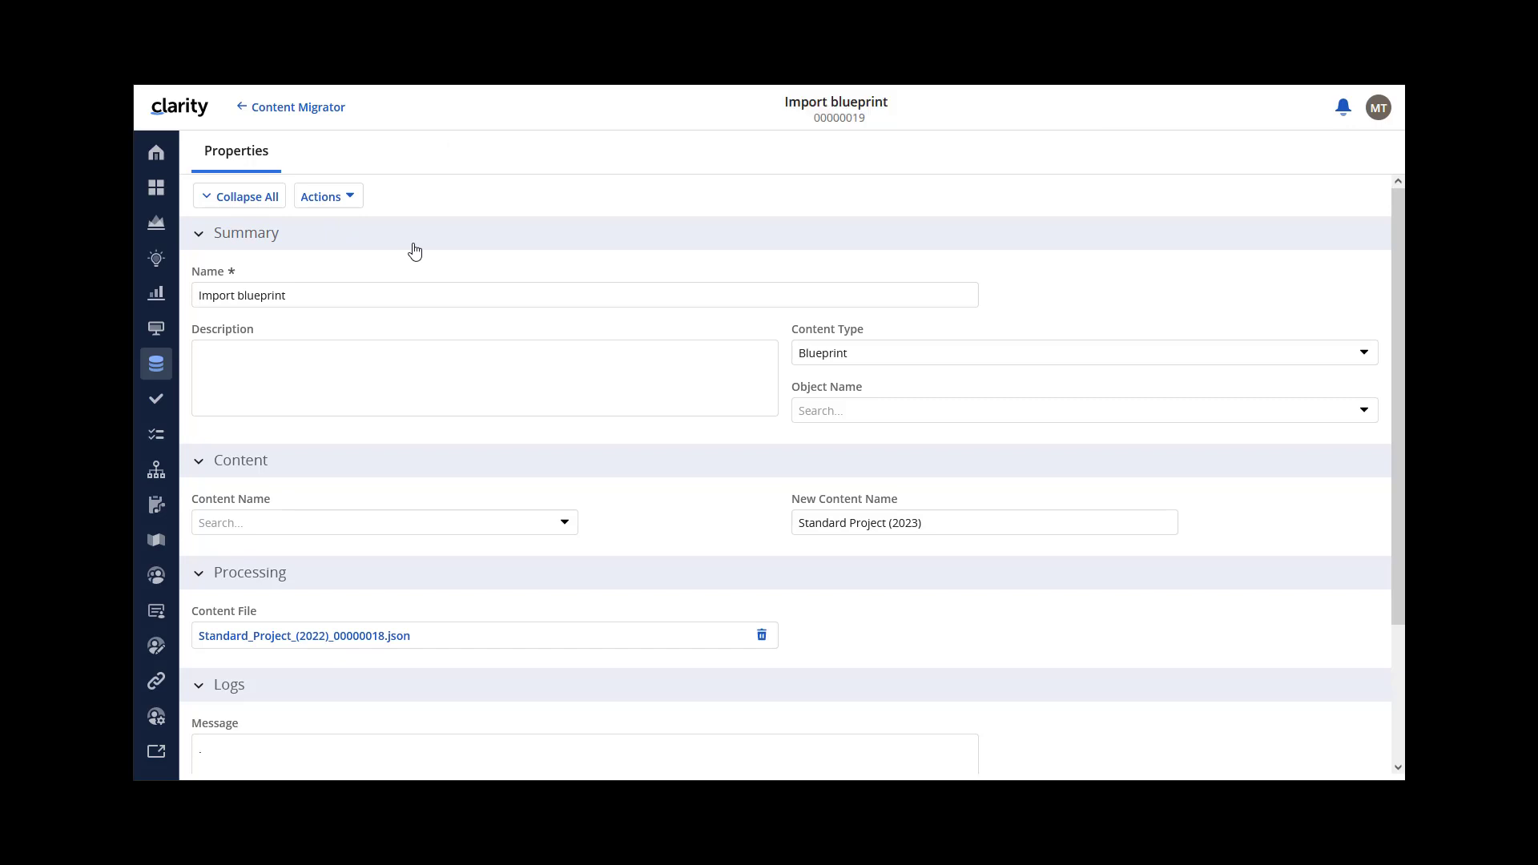
{"action": "key", "text": "F5"}
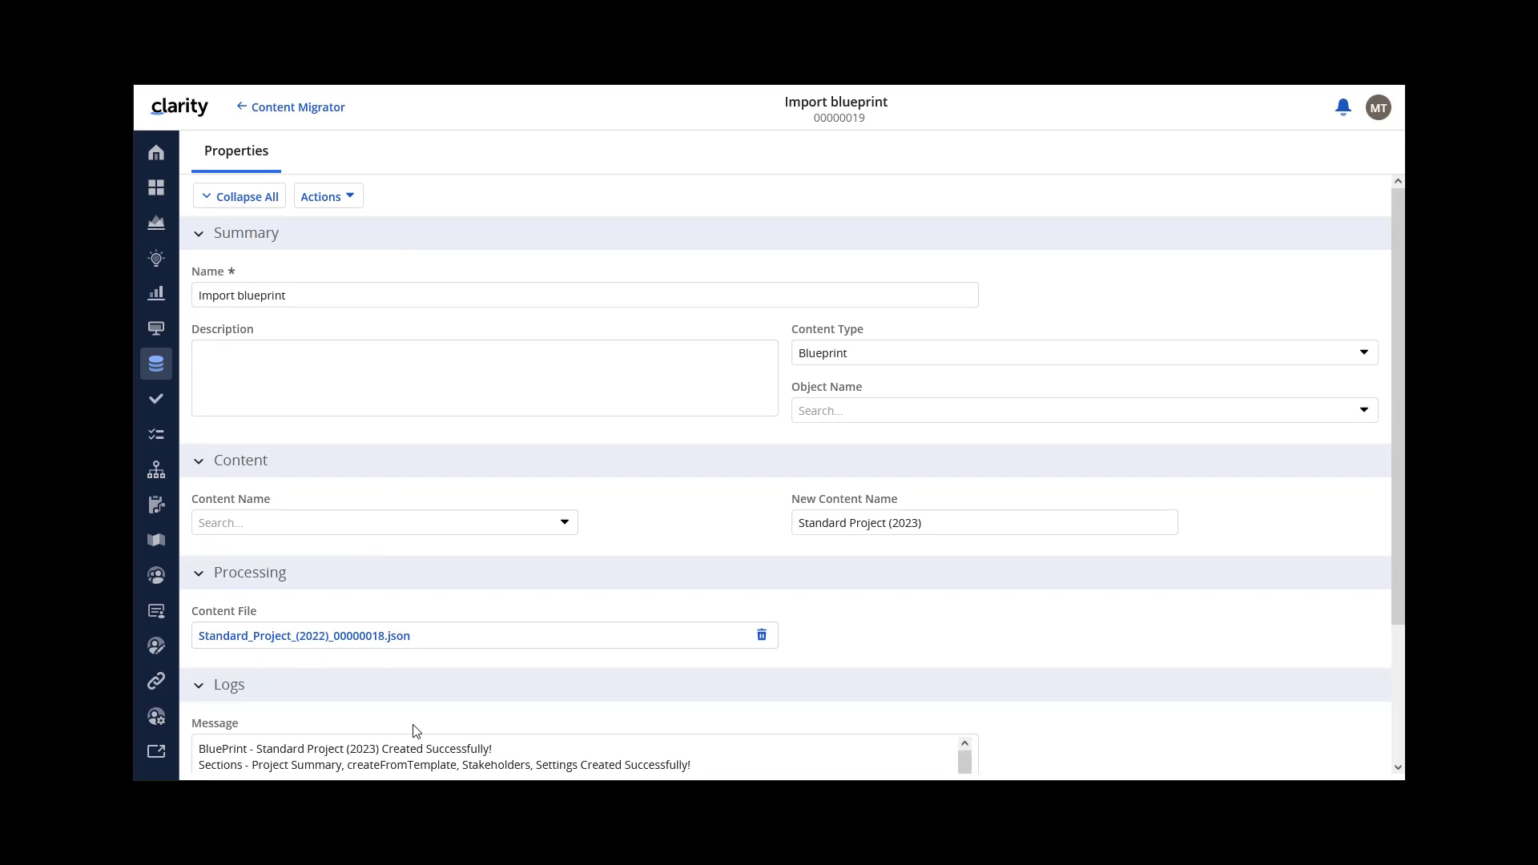
{"action": "scroll", "coordinate": [410, 721], "scroll_direction": "down", "scroll_amount": 2}
{"action": "scroll", "coordinate": [411, 656], "scroll_direction": "down", "scroll_amount": 3}
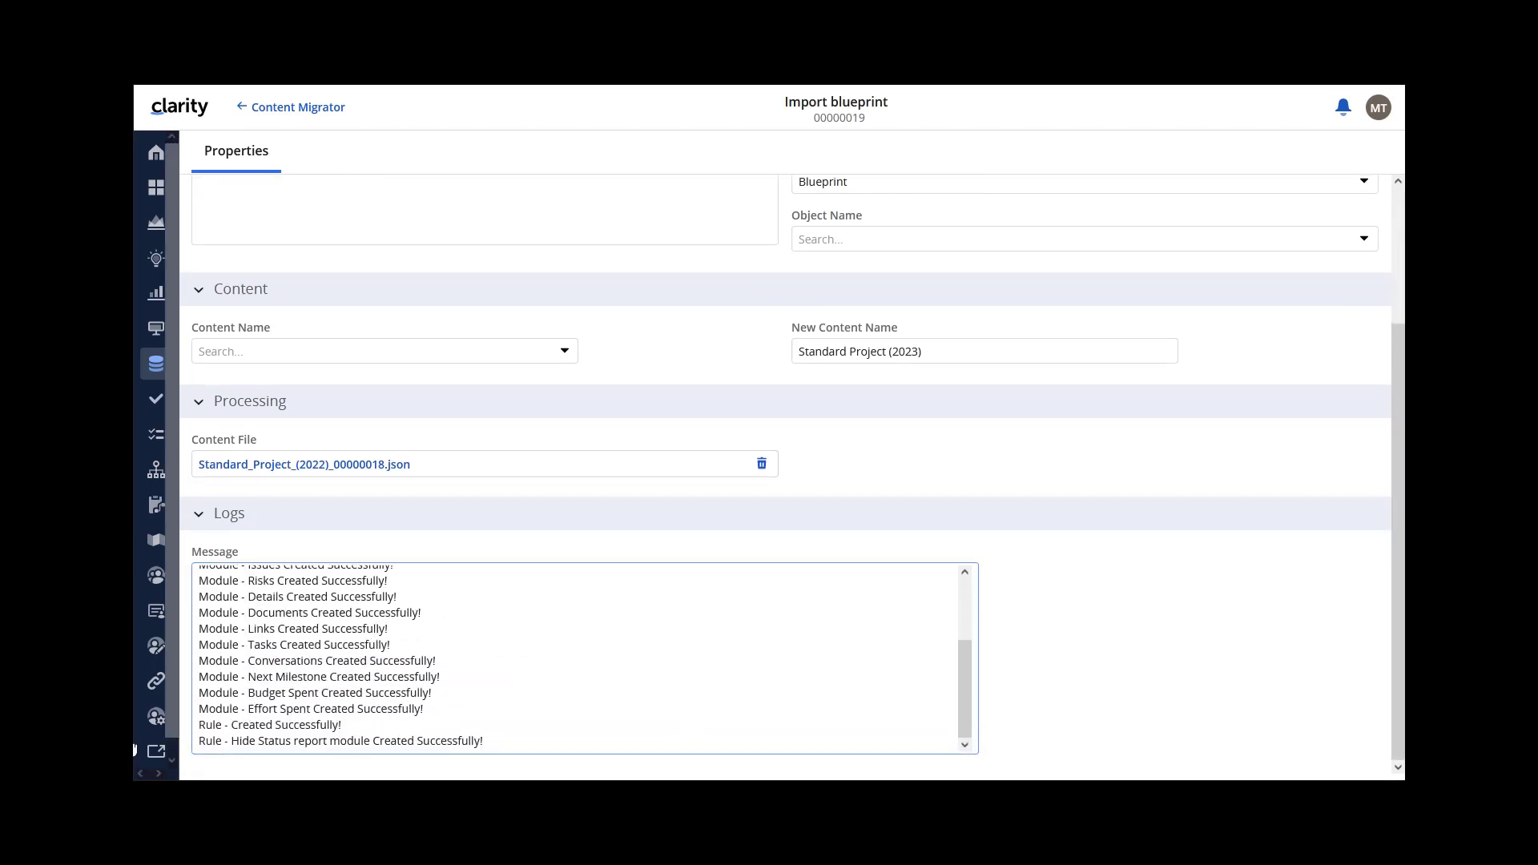
Find the Standard Project (2023) entry in the administration list of blueprints and open it.
{"action": "left_click", "coordinate": [158, 721]}
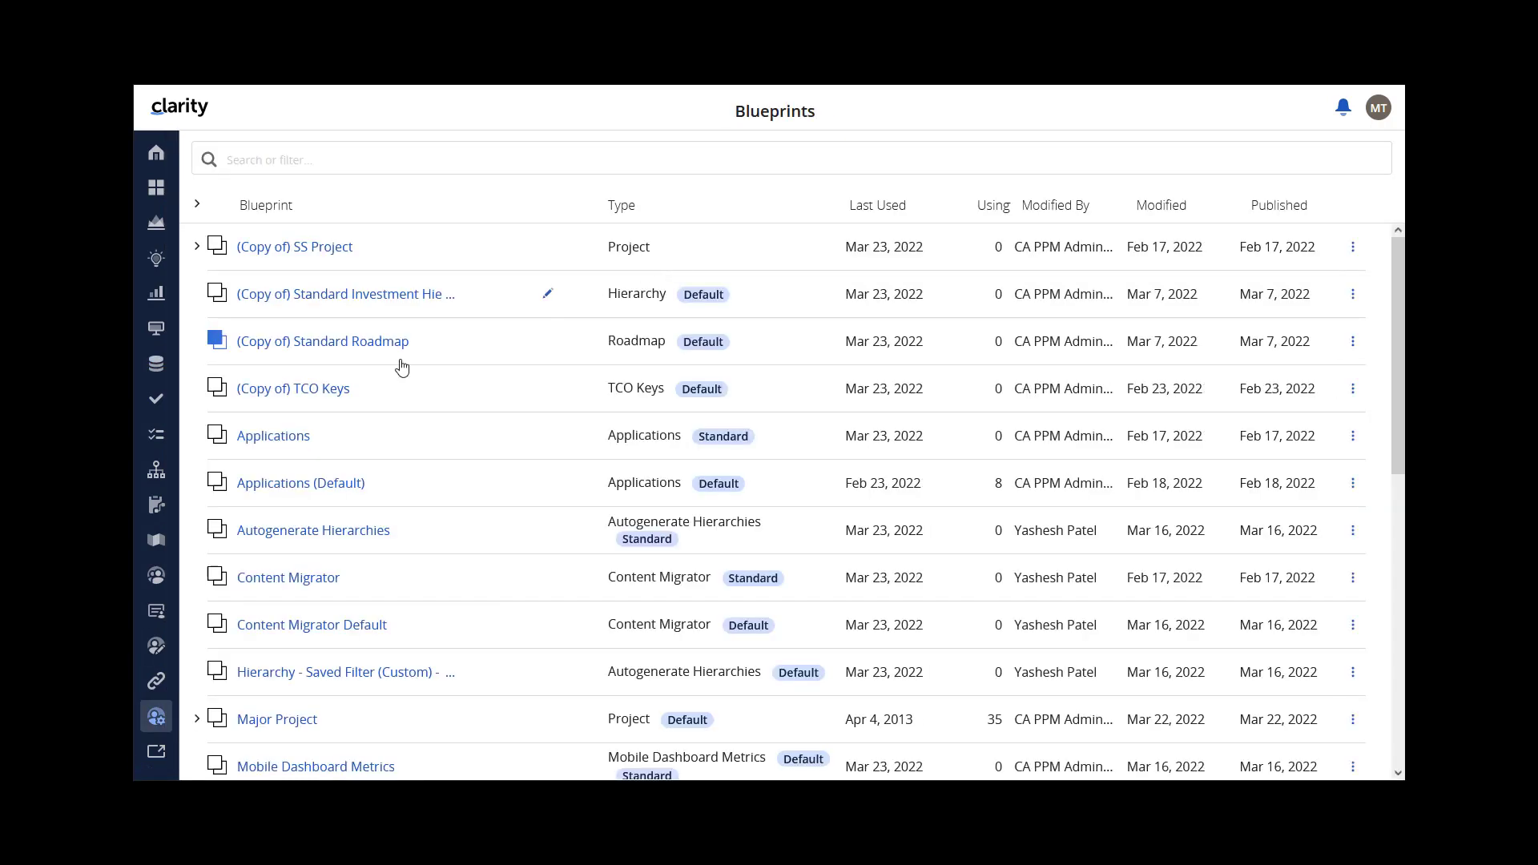
{"action": "scroll", "coordinate": [323, 474], "scroll_direction": "down", "scroll_amount": 6}
{"action": "scroll", "coordinate": [323, 474], "scroll_direction": "down", "scroll_amount": 5}
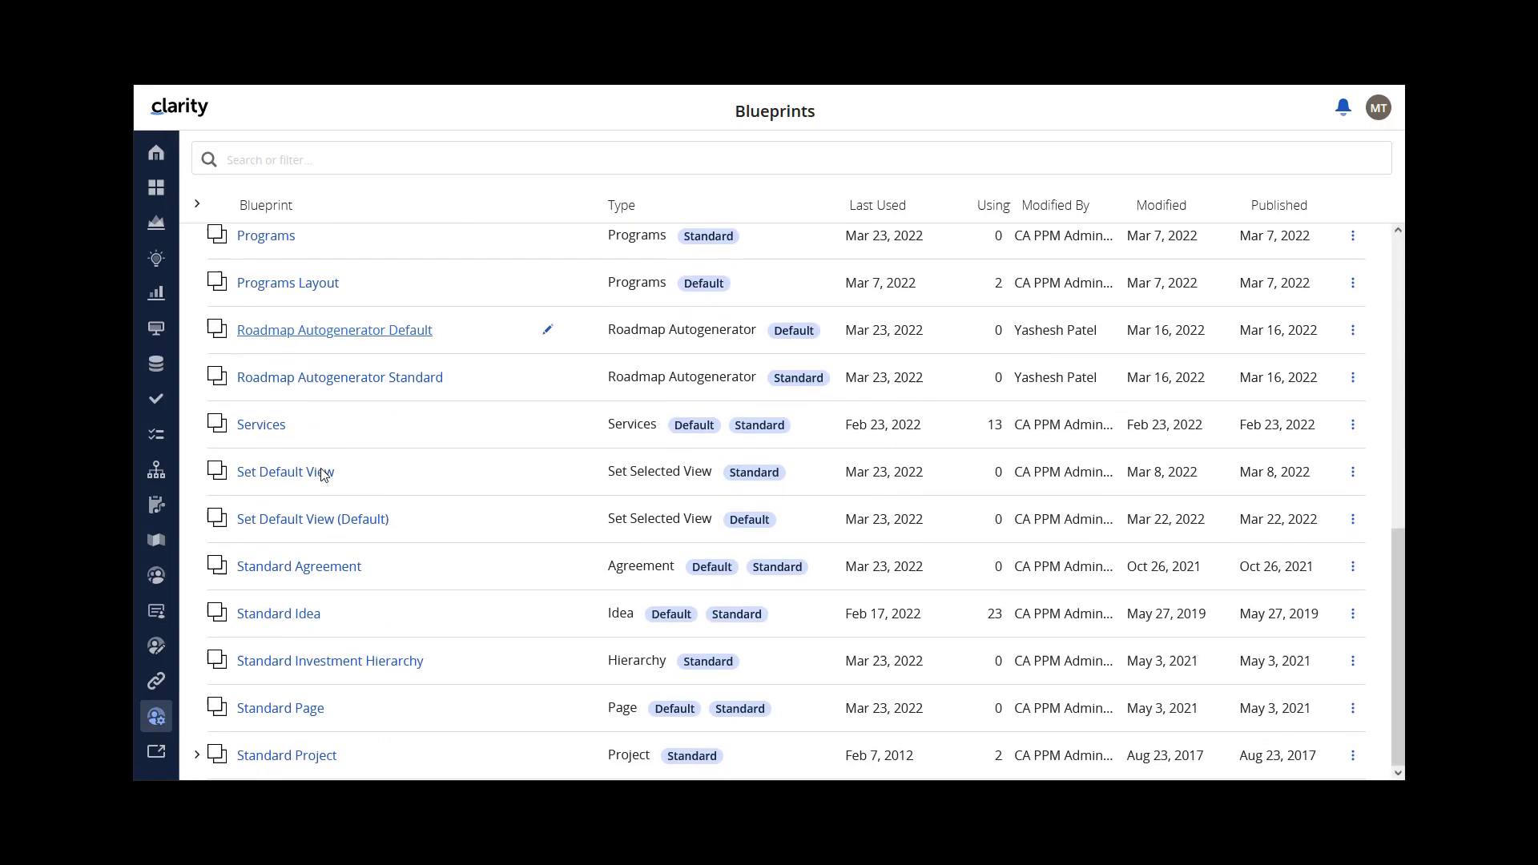
{"action": "scroll", "coordinate": [324, 474], "scroll_direction": "down", "scroll_amount": 2}
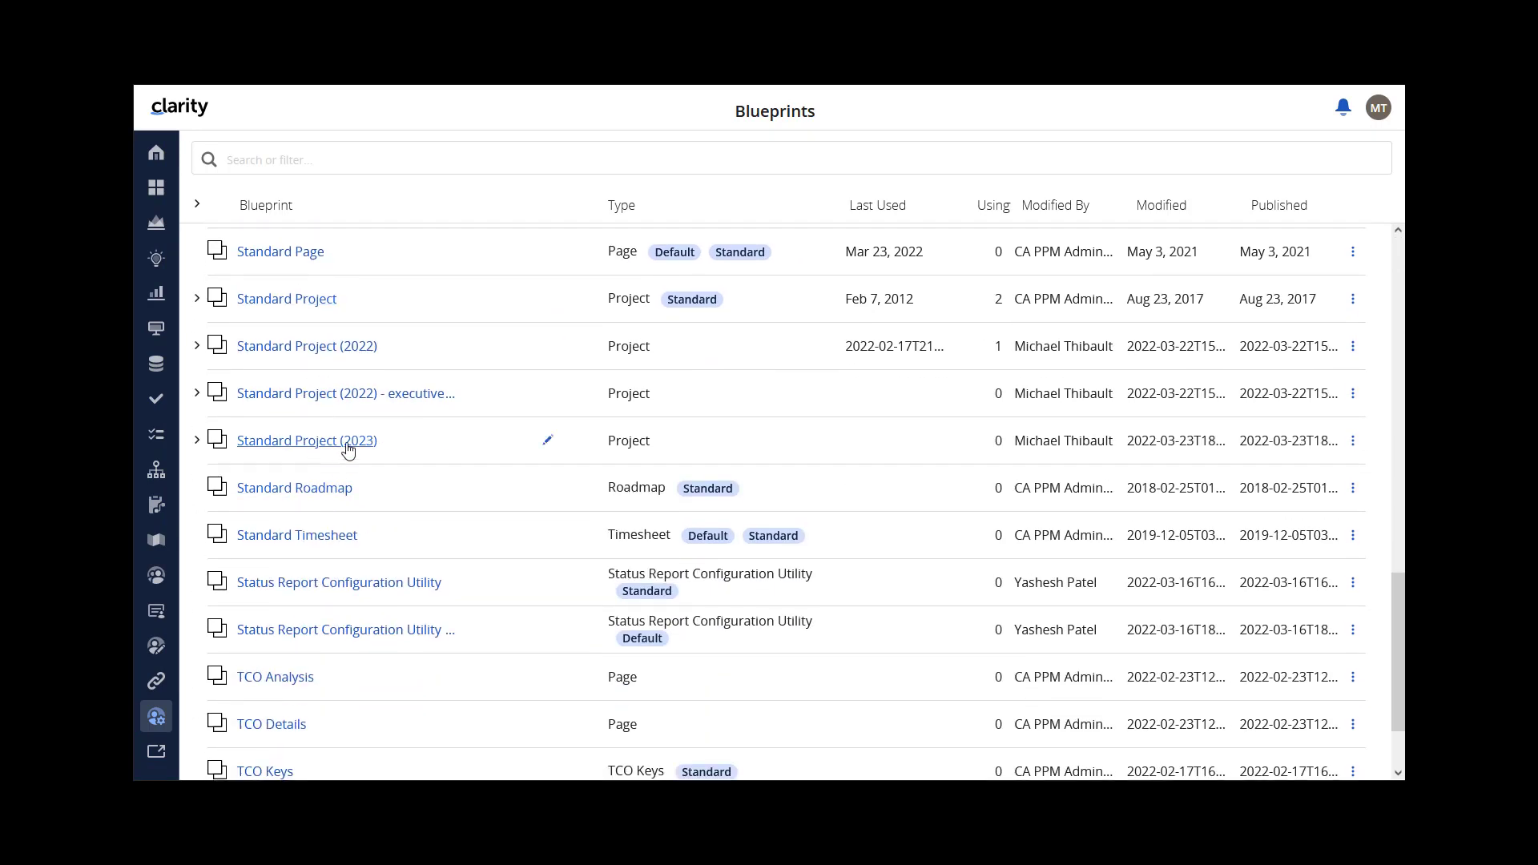
{"action": "left_click", "coordinate": [349, 449]}
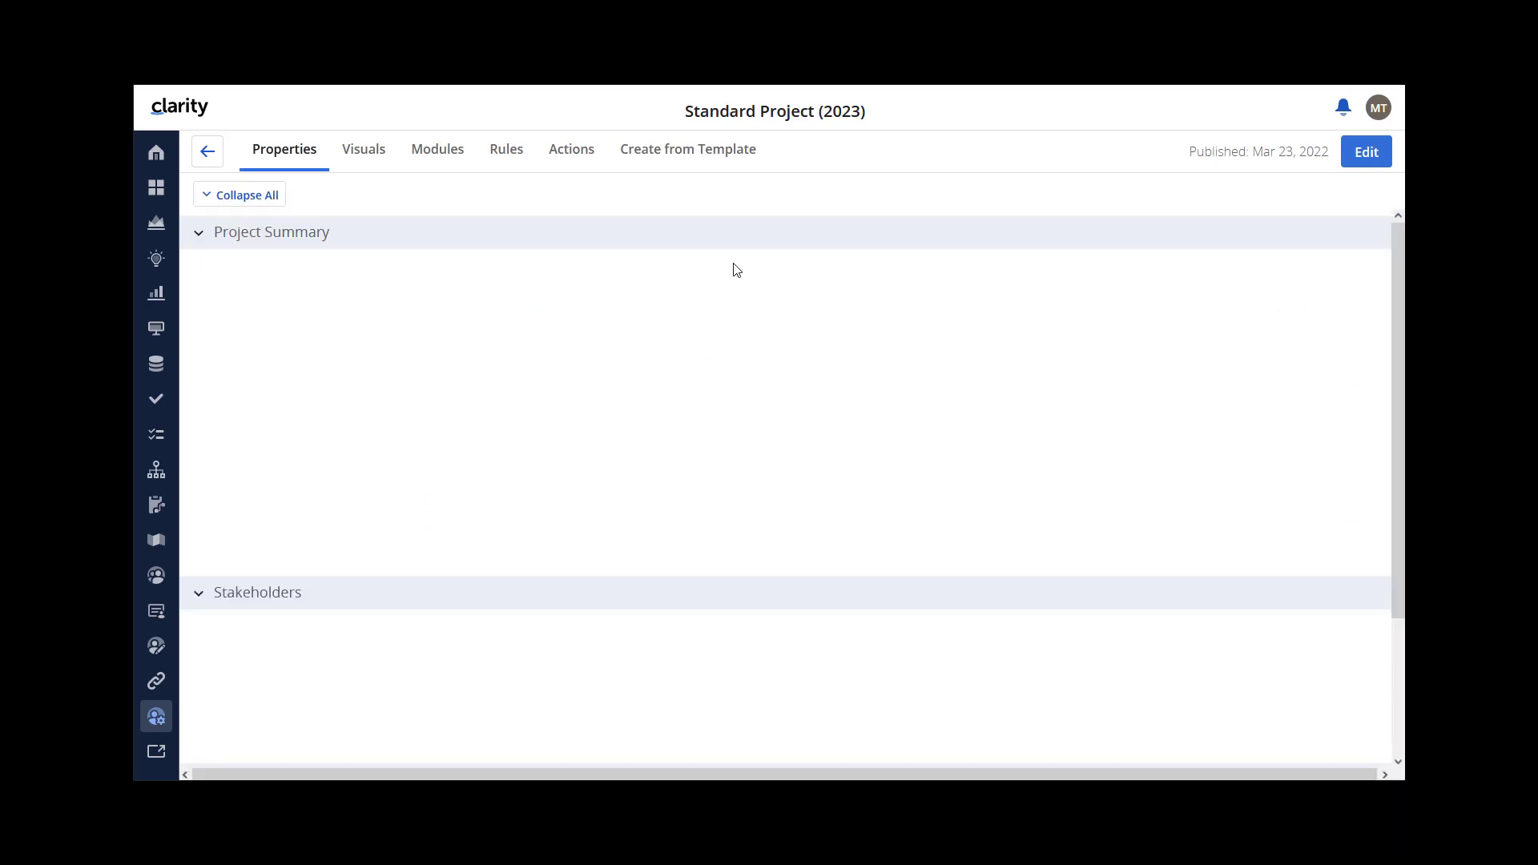
Examine the visuals, modules, rules and Create from Template settings of the Standard Project (2023) blueprint.
{"action": "left_click", "coordinate": [367, 157]}
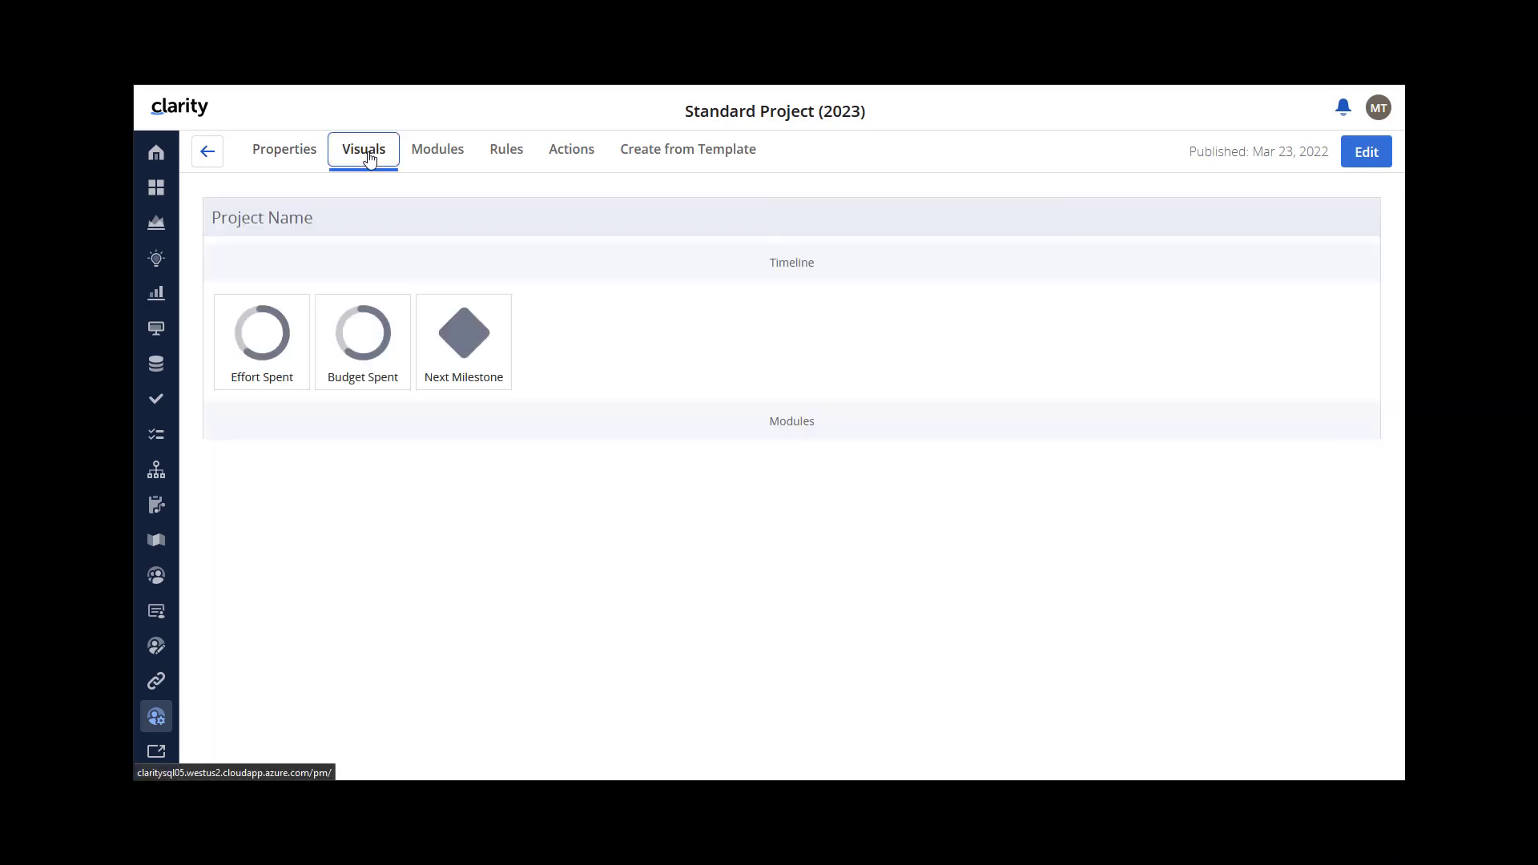
{"action": "left_click", "coordinate": [438, 152]}
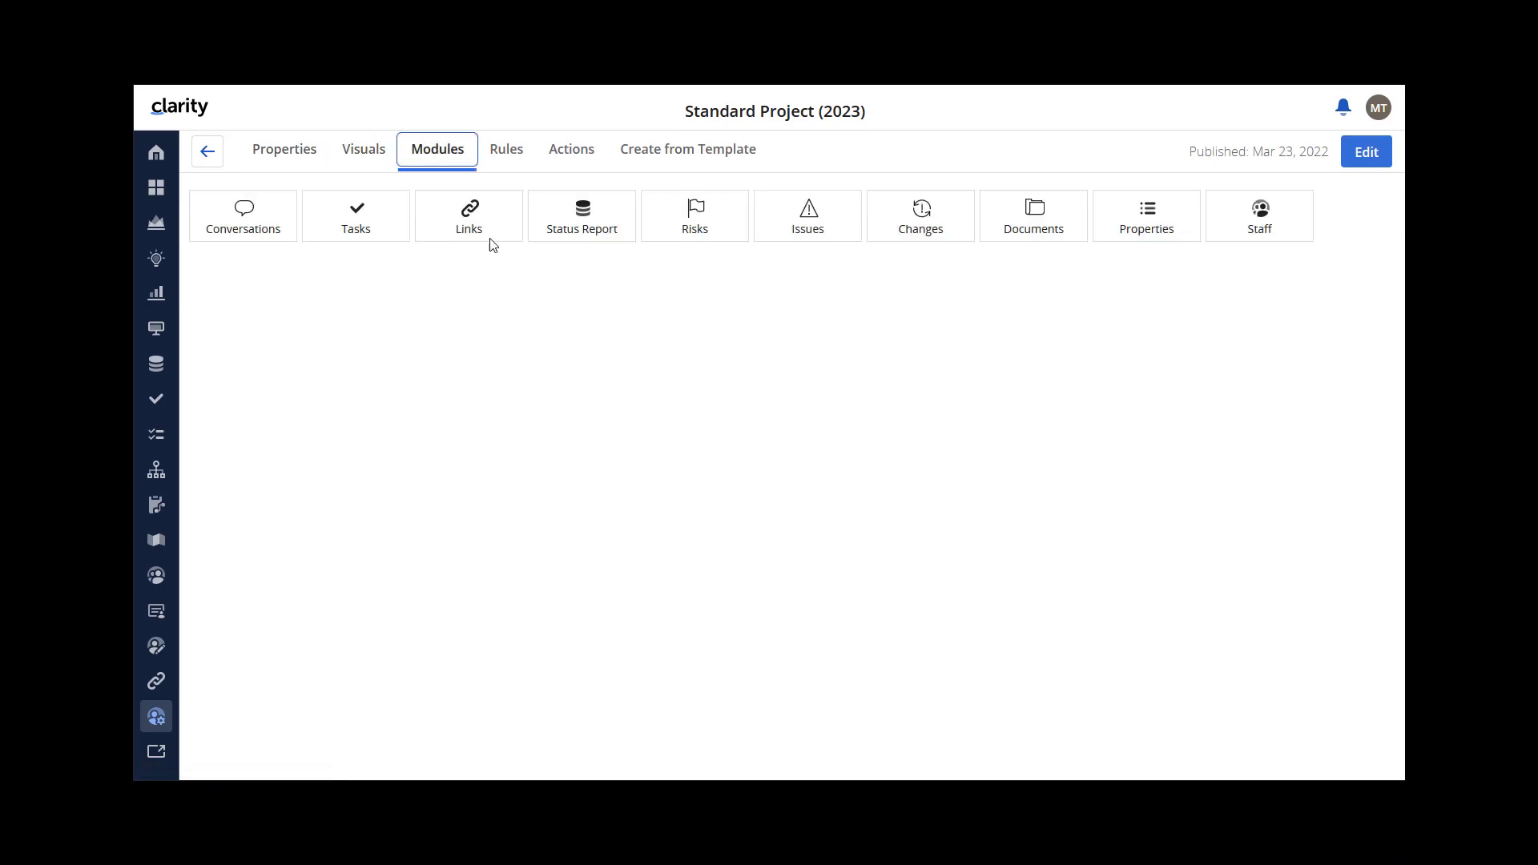
{"action": "left_click", "coordinate": [515, 153]}
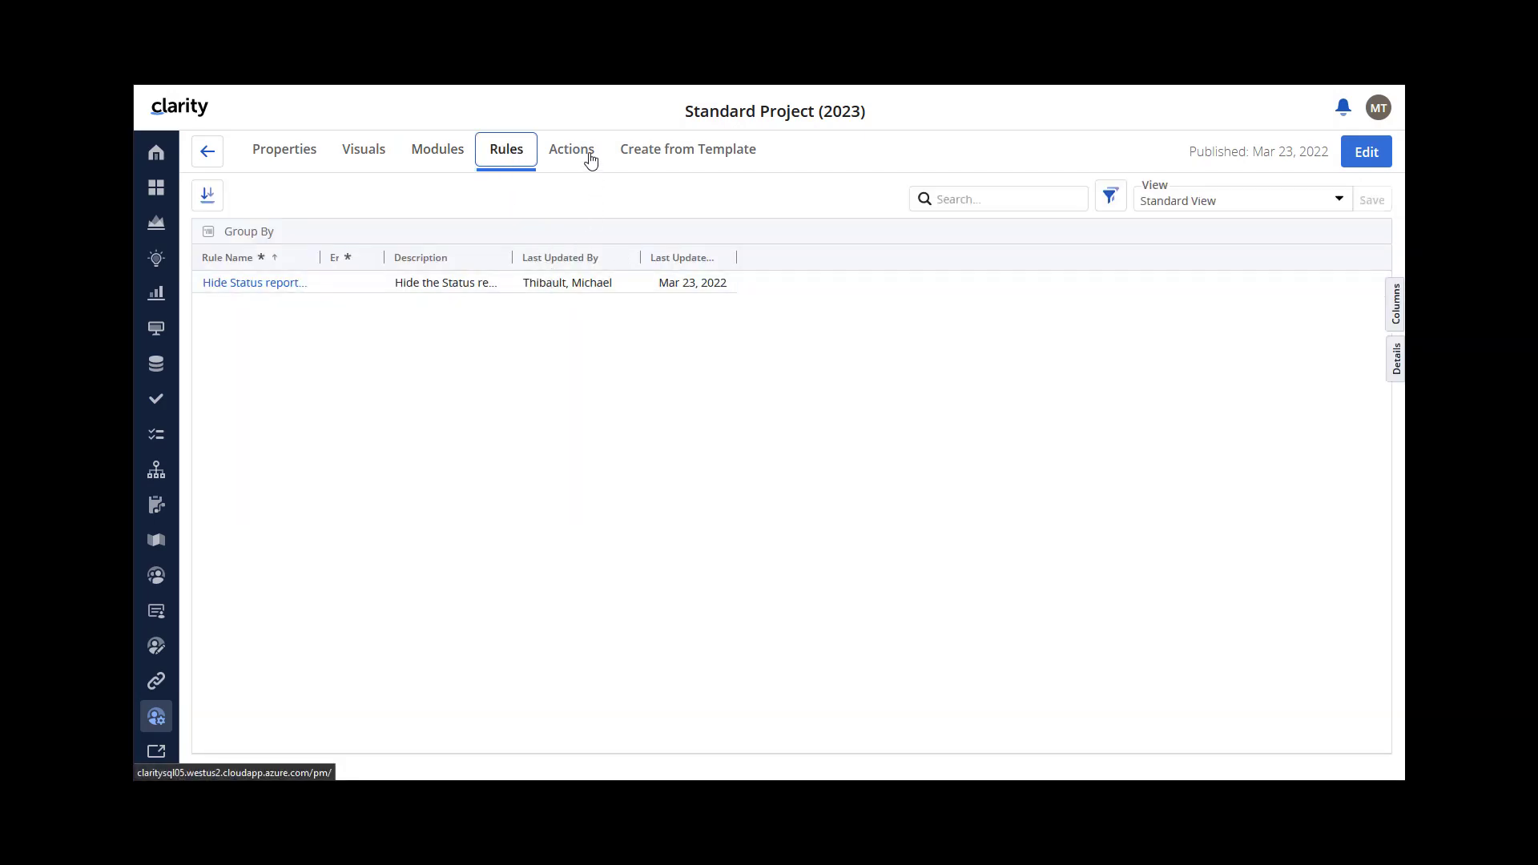
{"action": "left_click", "coordinate": [692, 151]}
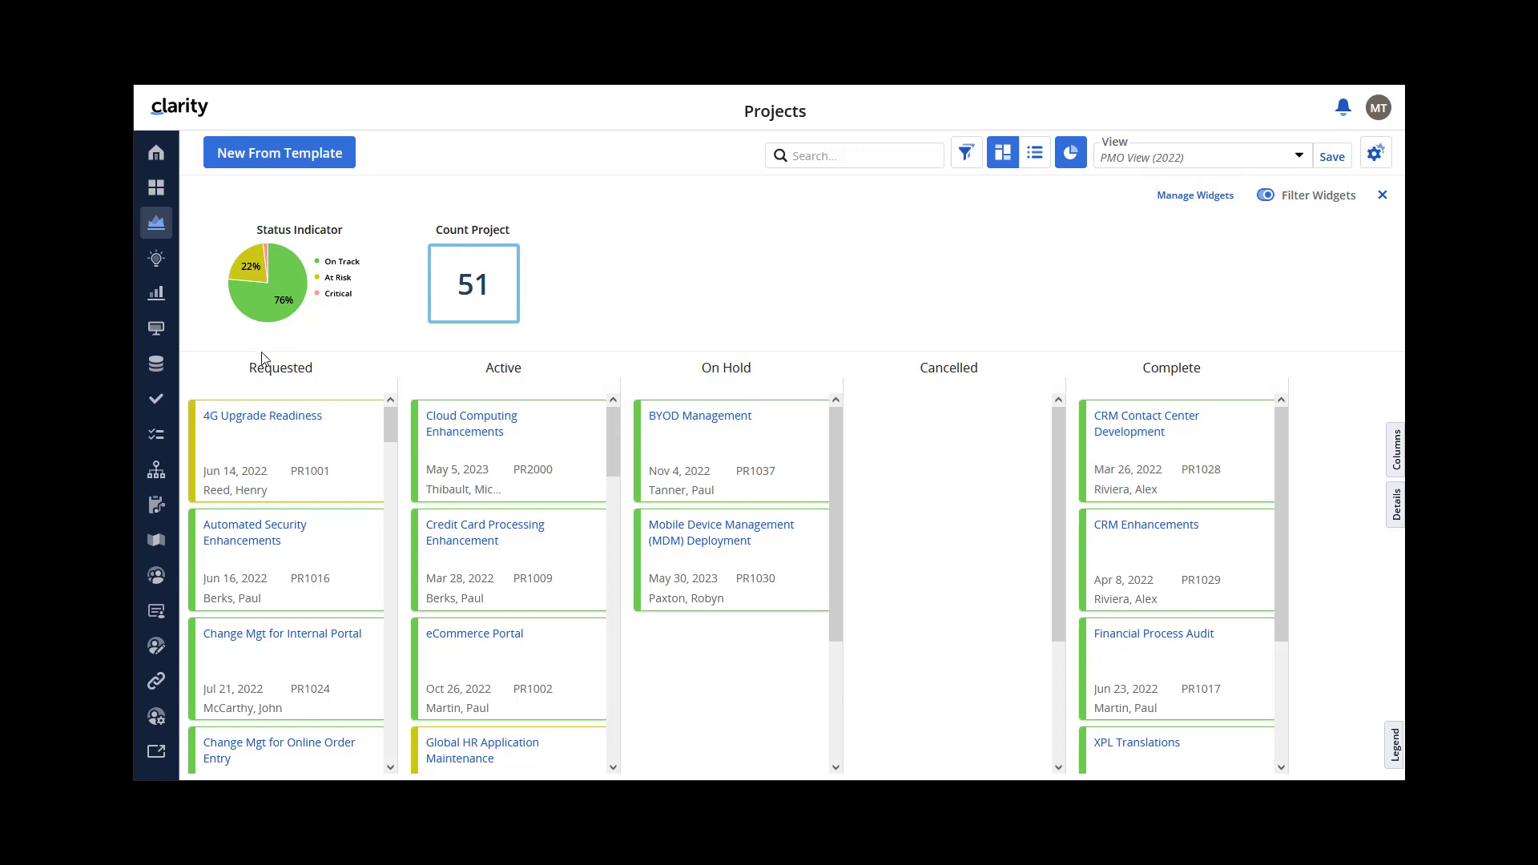
Return to the Content Migrator custom object and add a new record named "Export PMO View 2022".
{"action": "left_click", "coordinate": [157, 367]}
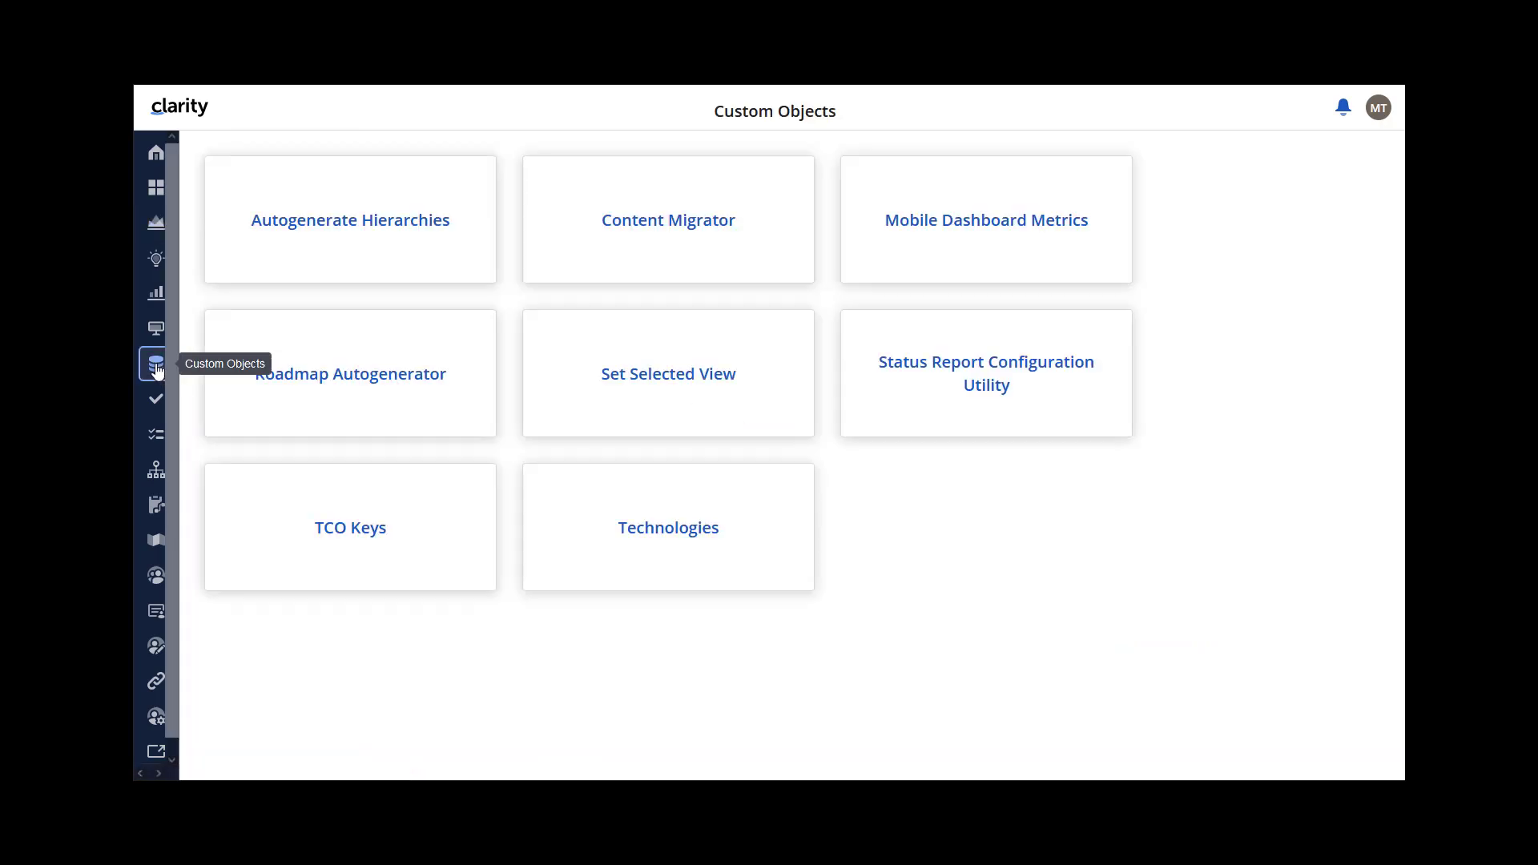
{"action": "left_click", "coordinate": [636, 237]}
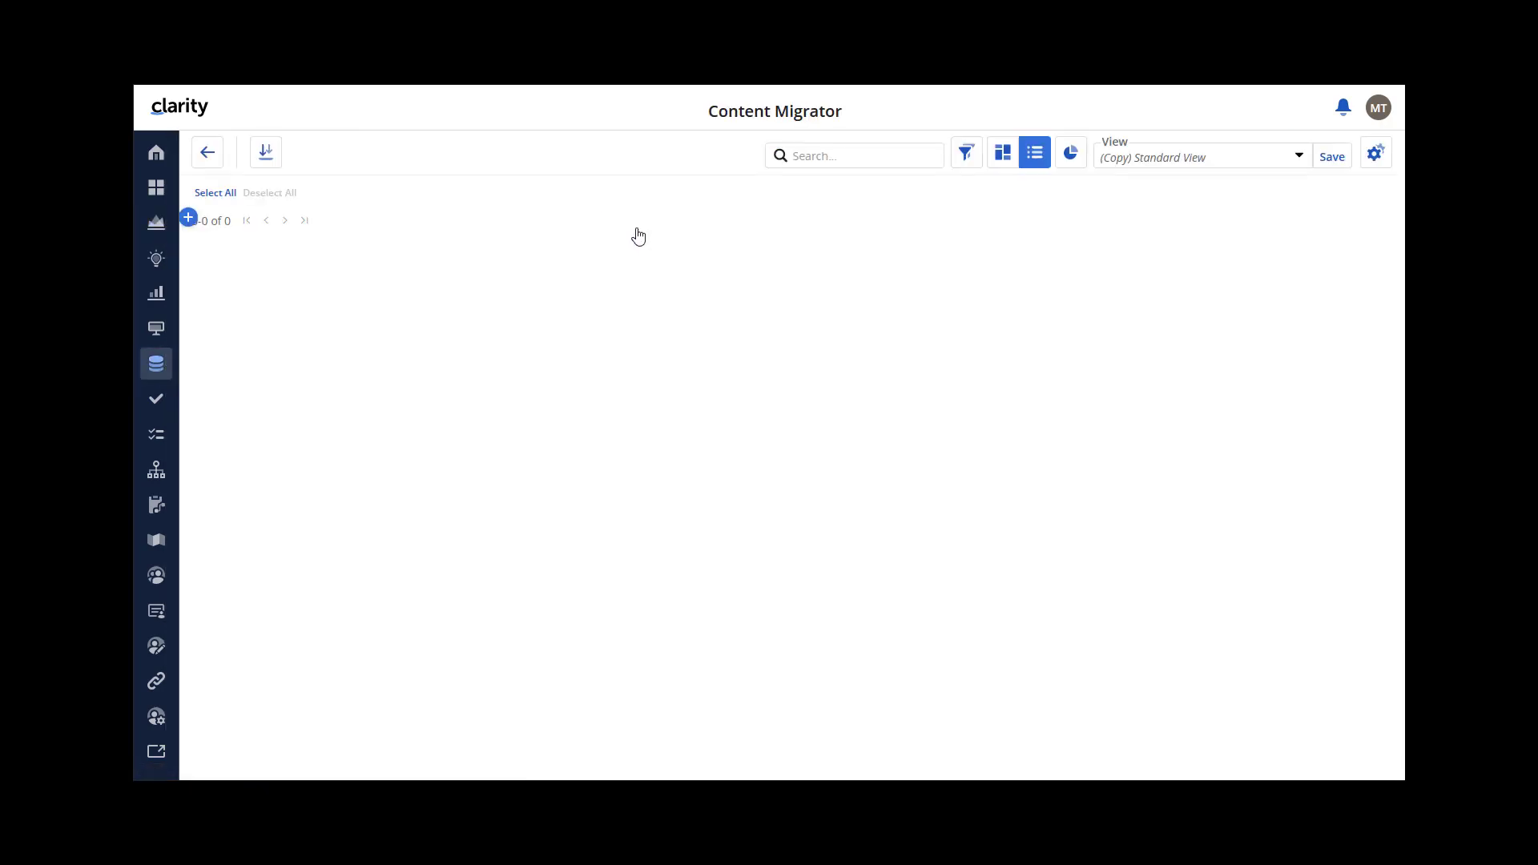
{"action": "left_click", "coordinate": [191, 259]}
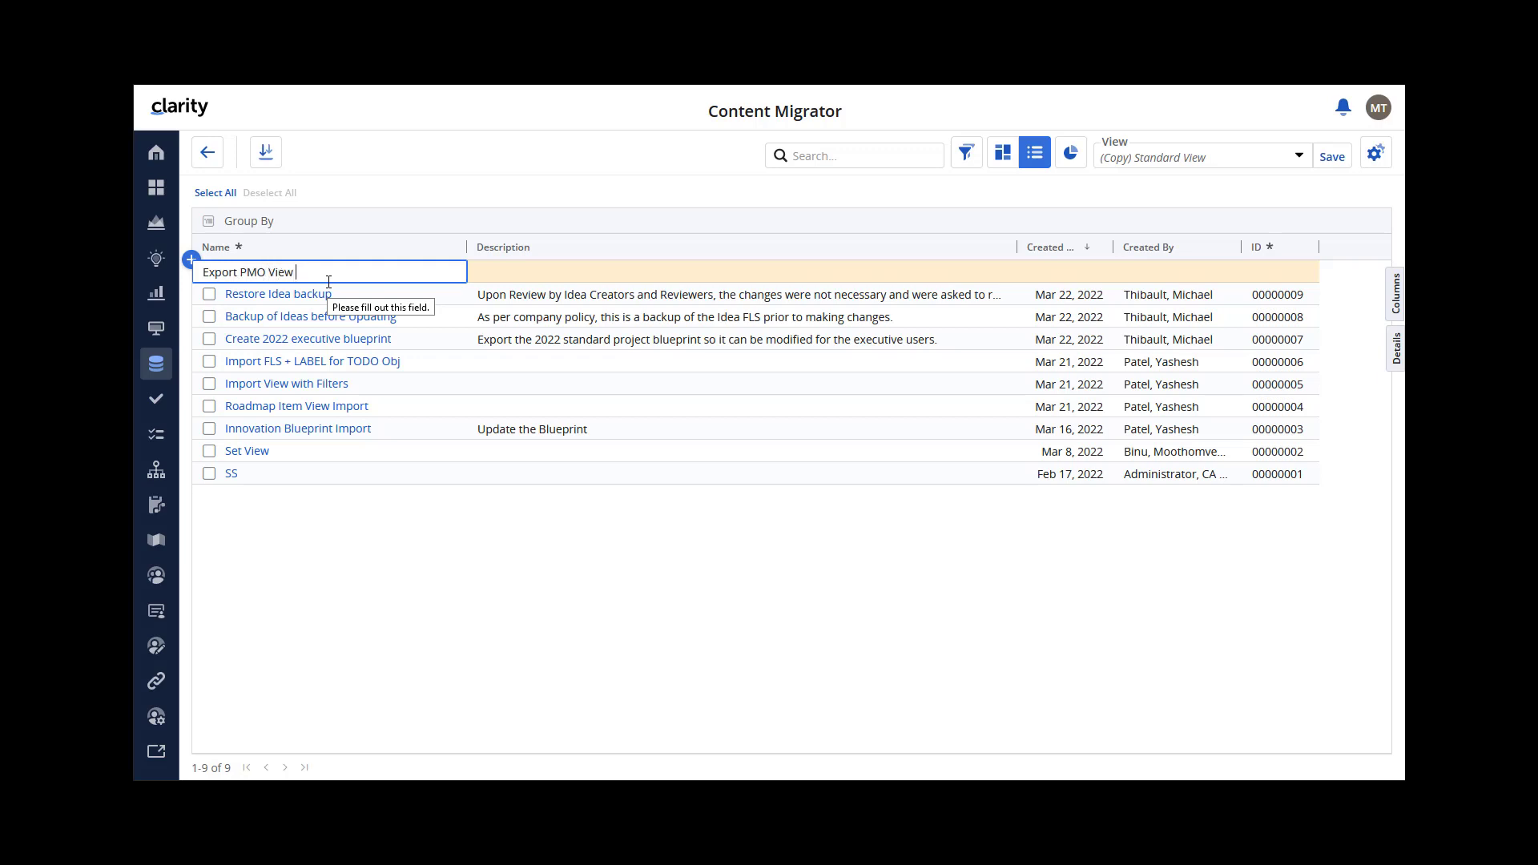
{"action": "left_click", "coordinate": [304, 497]}
Open the Export PMO View 2022 record and set content type View, object name Project and content name PMO View (2022).
{"action": "left_click", "coordinate": [299, 272]}
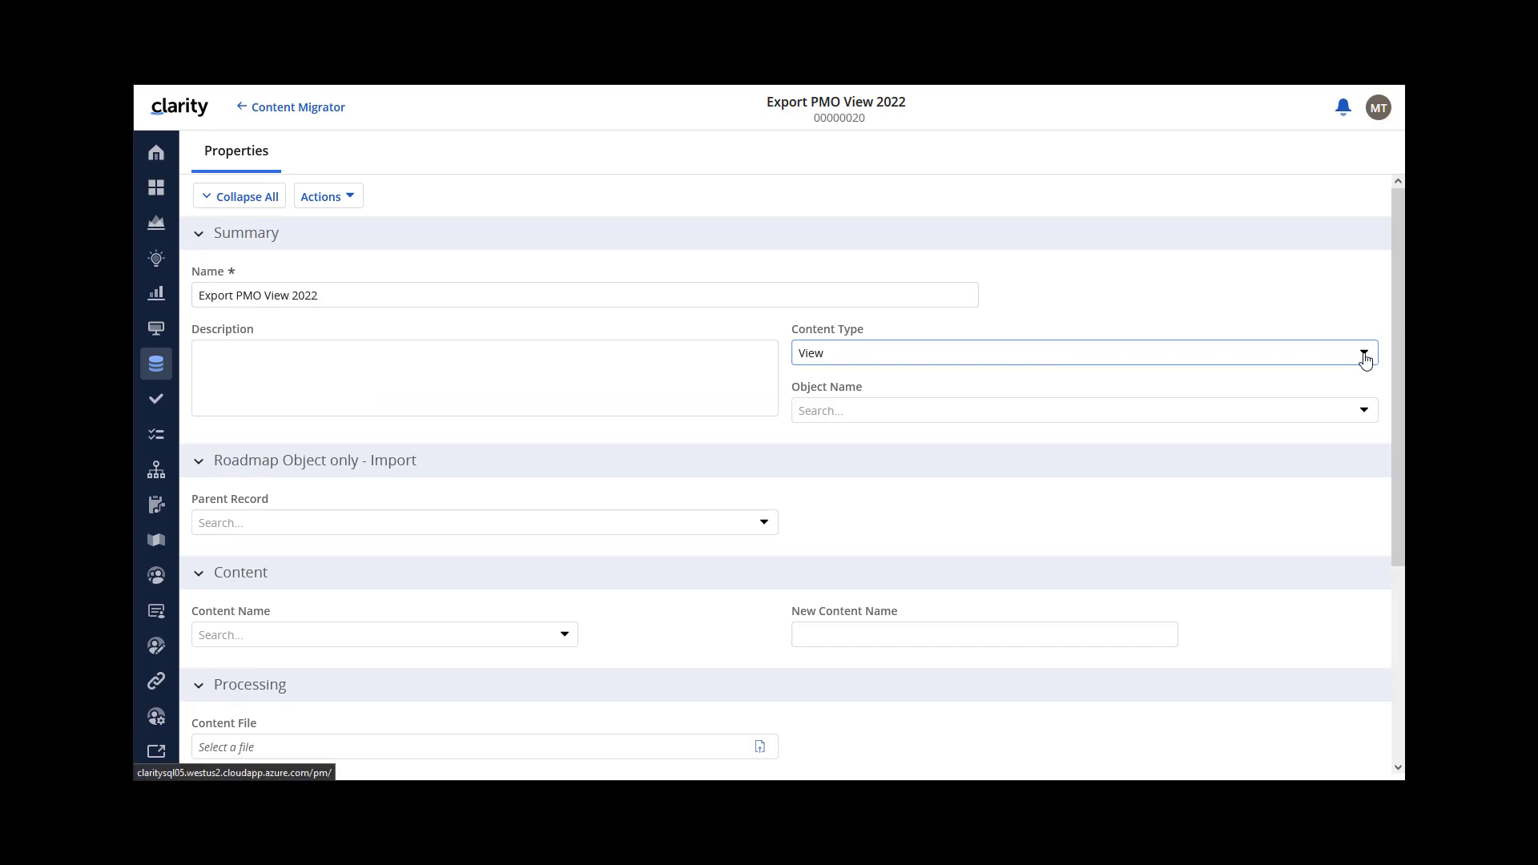
{"action": "left_click", "coordinate": [461, 346]}
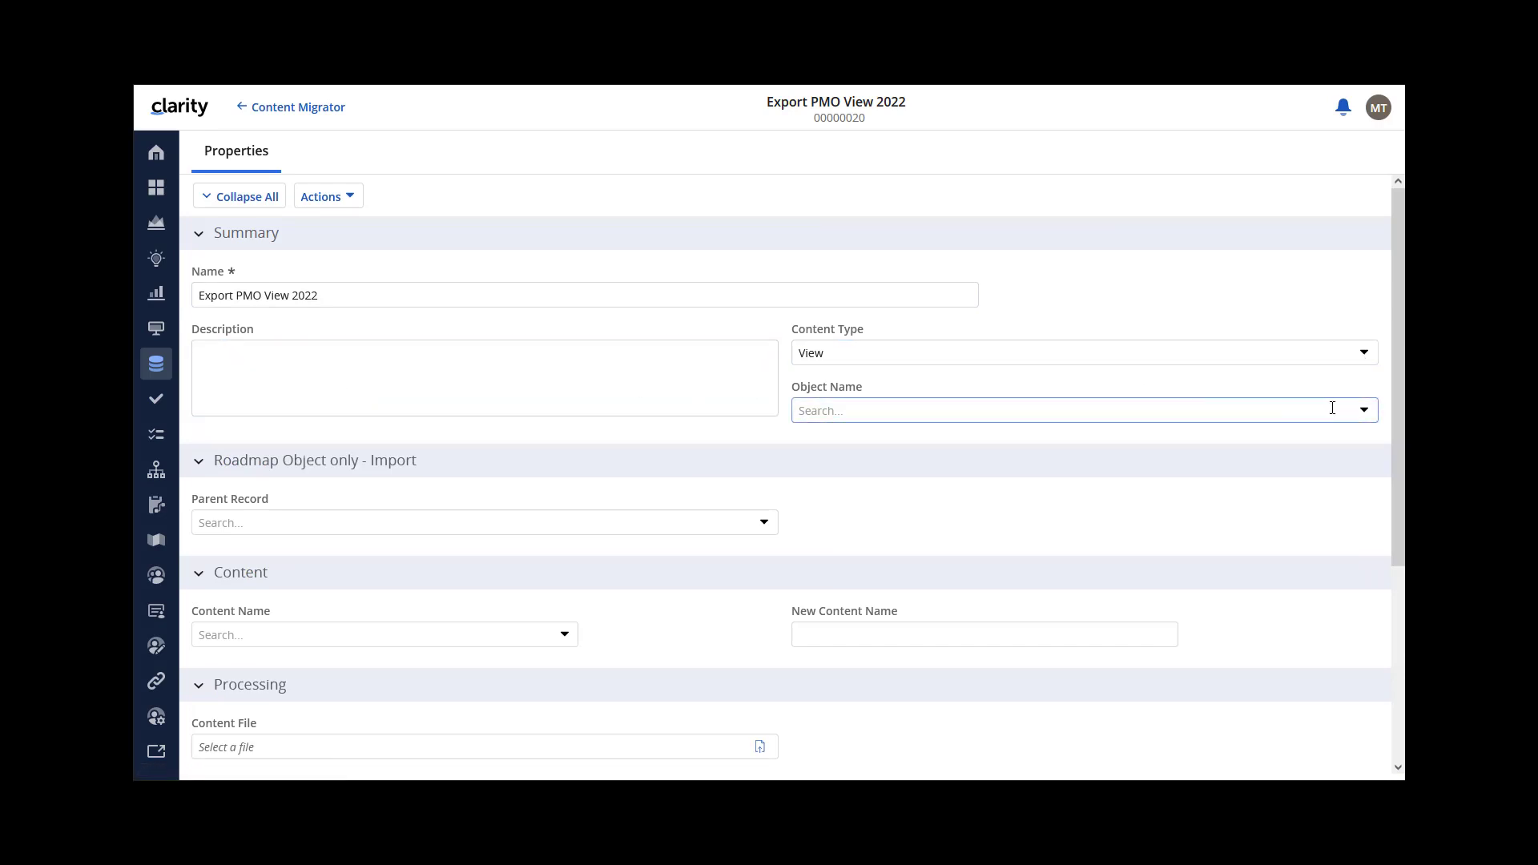
{"action": "left_click", "coordinate": [1357, 412]}
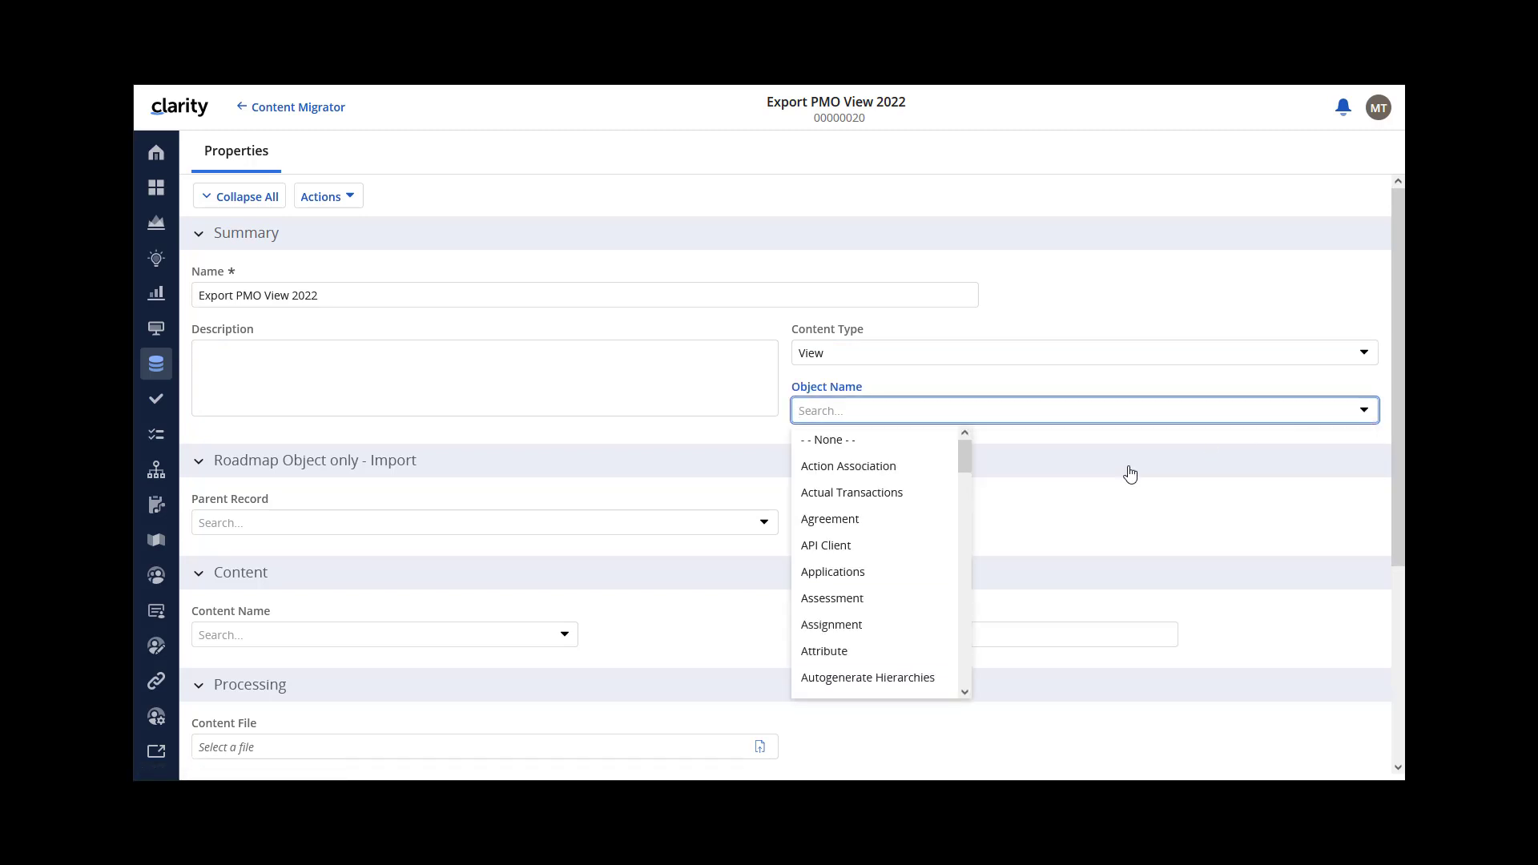
{"action": "scroll", "coordinate": [929, 551], "scroll_direction": "down", "scroll_amount": 12}
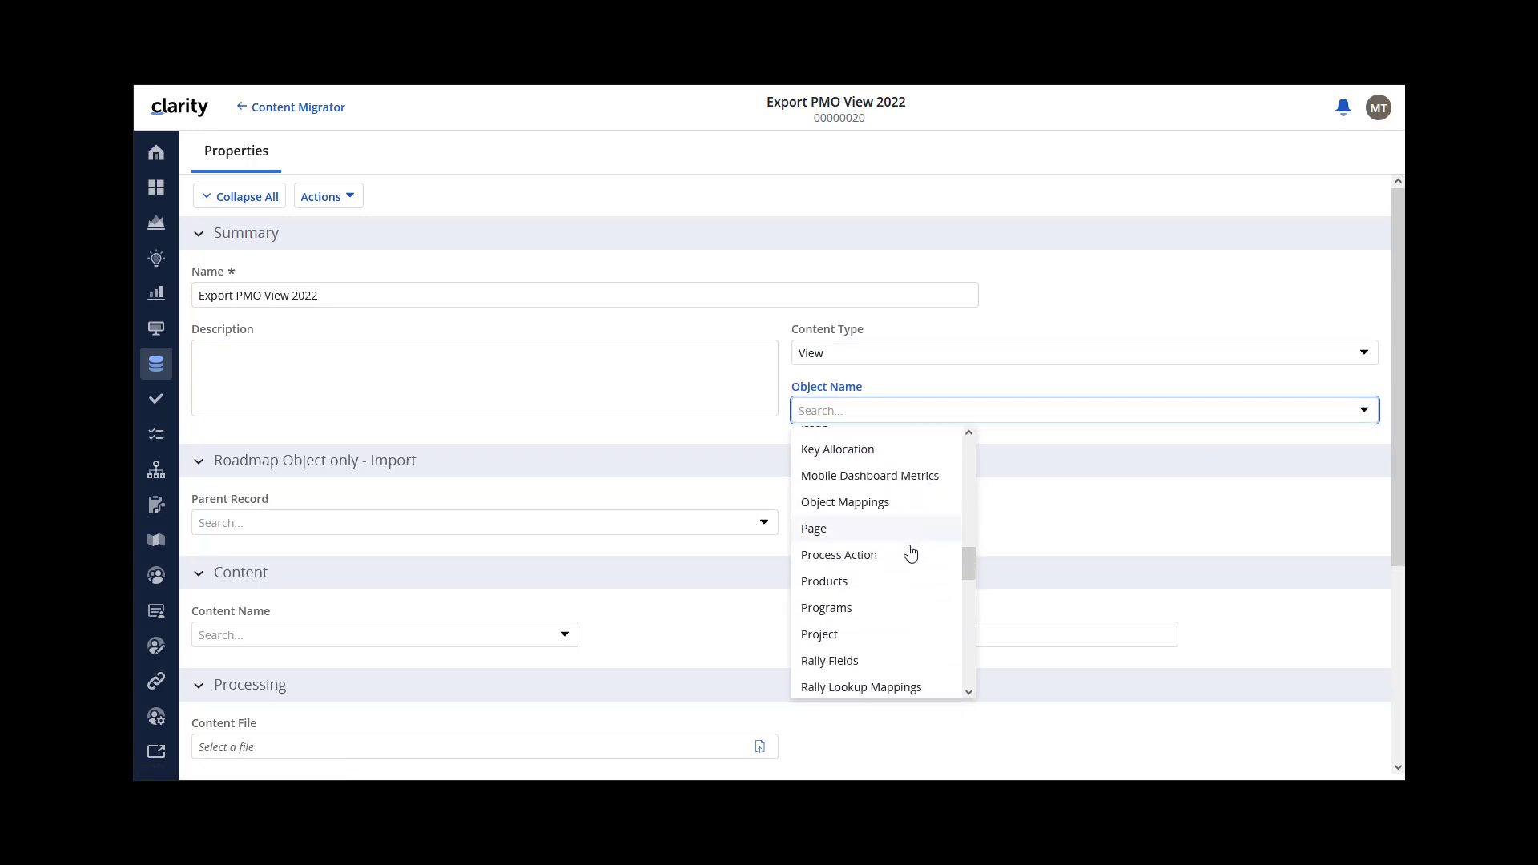
{"action": "left_click", "coordinate": [820, 634]}
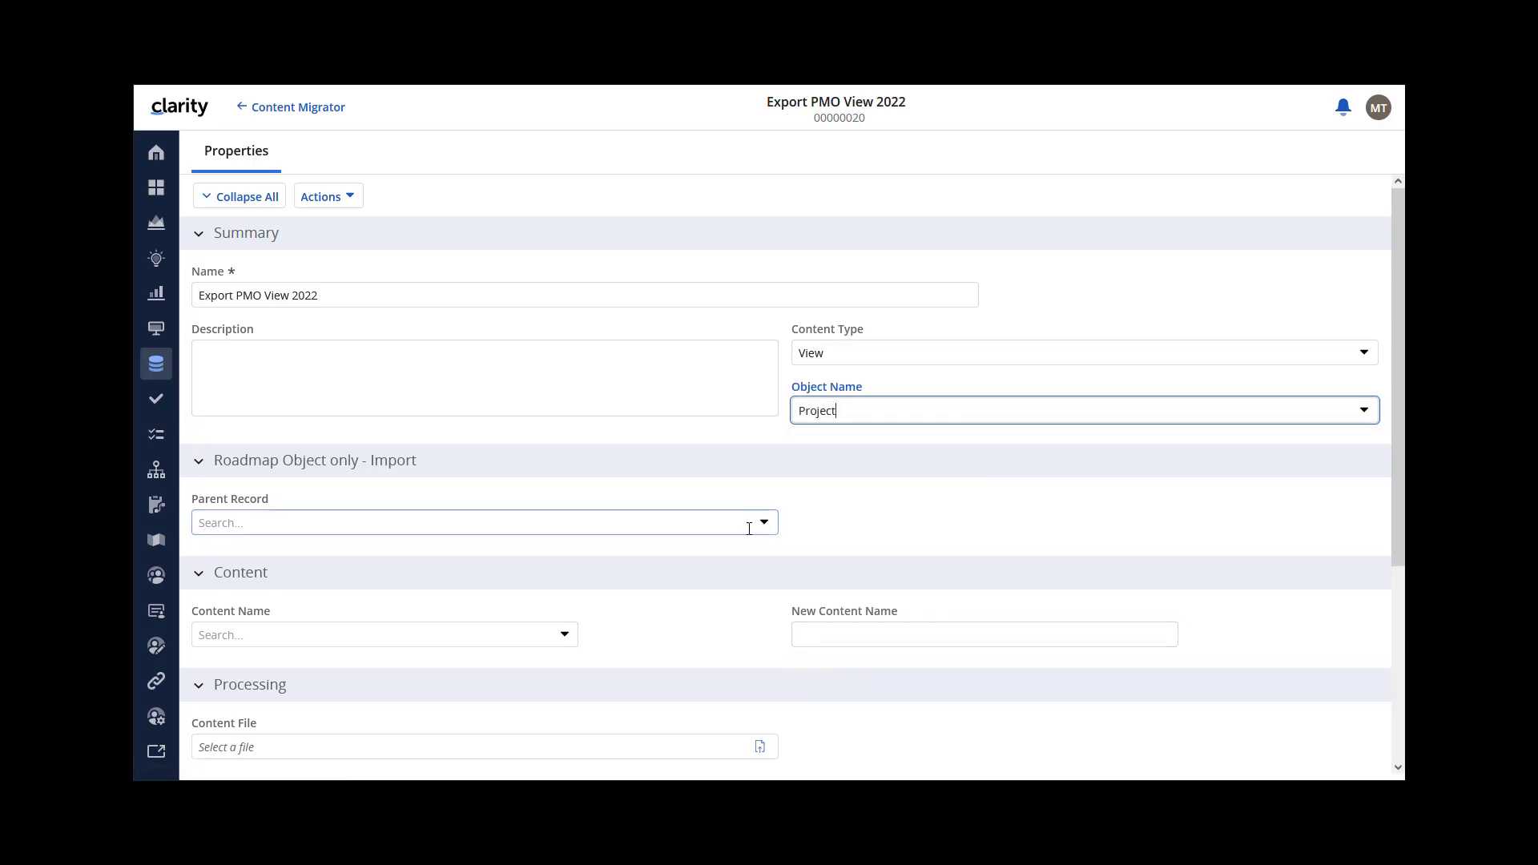
{"action": "left_click", "coordinate": [563, 636]}
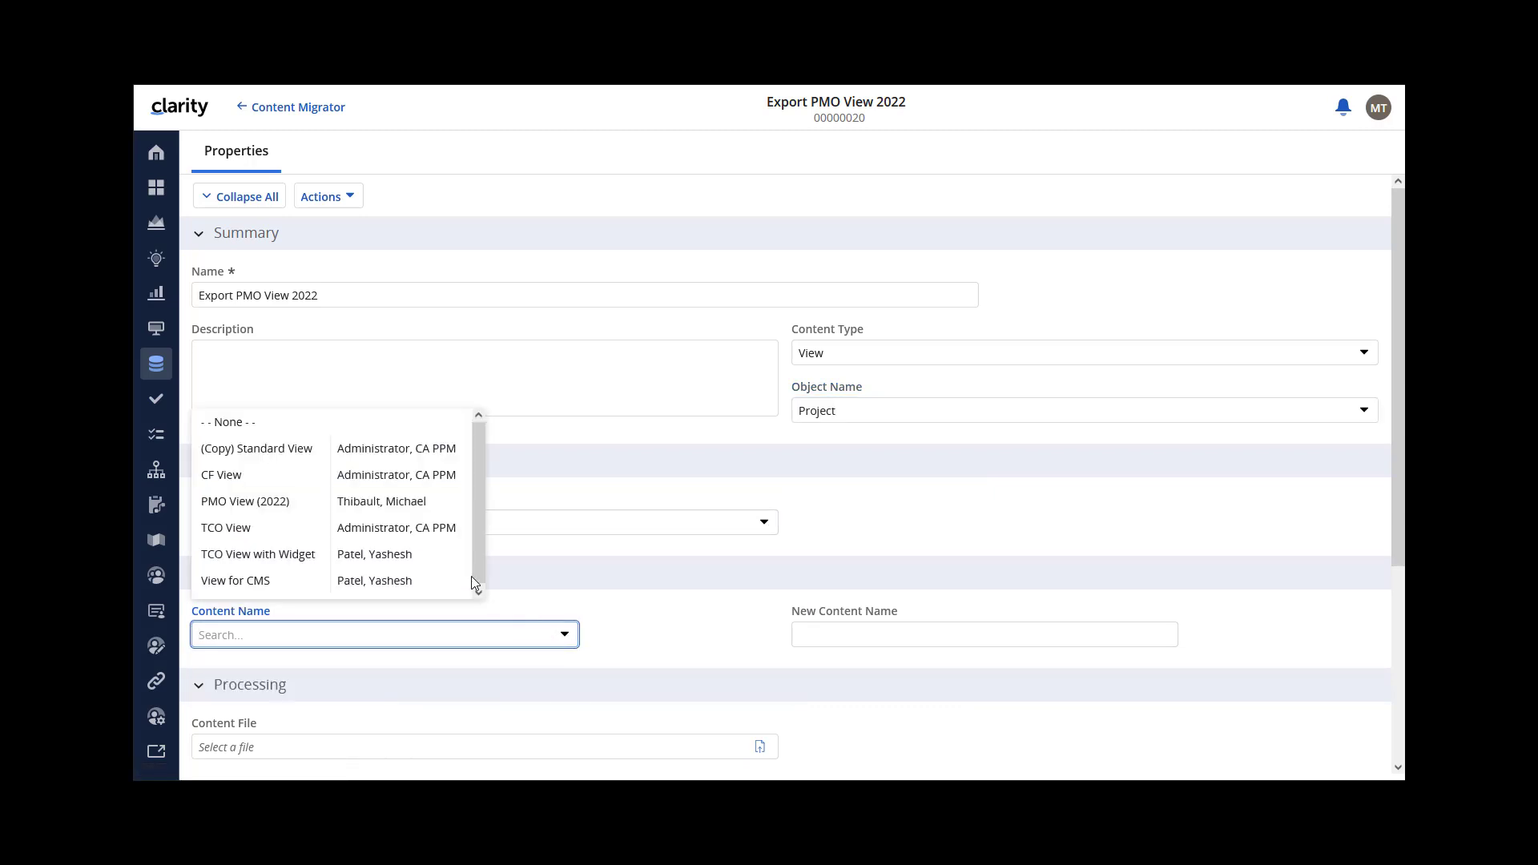
{"action": "left_click", "coordinate": [271, 513]}
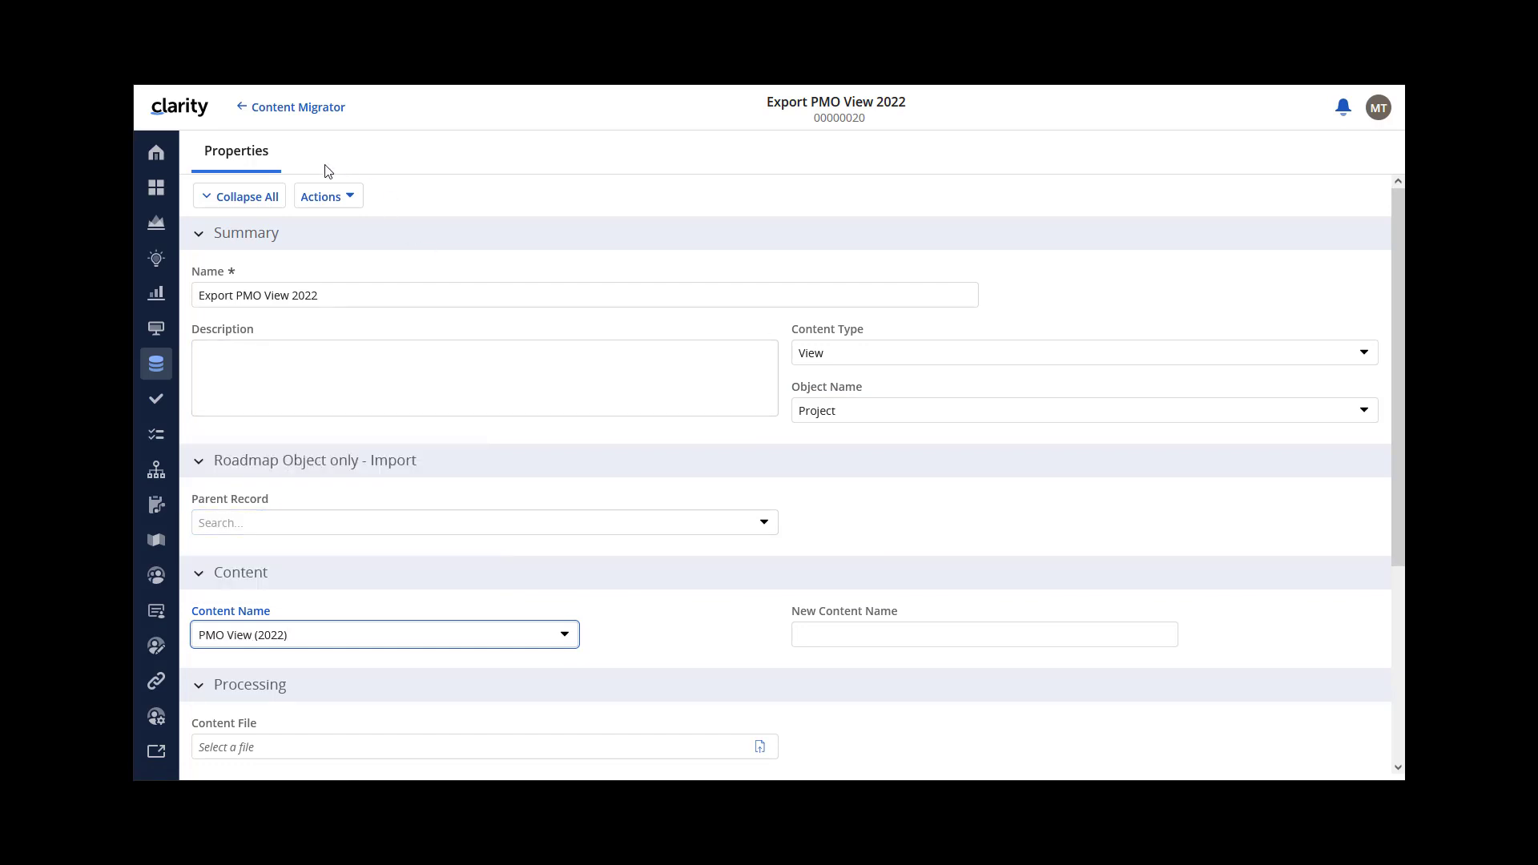
Export the PMO View (2022) content, refresh the record, and download the generated JSON content file.
{"action": "left_click", "coordinate": [320, 197]}
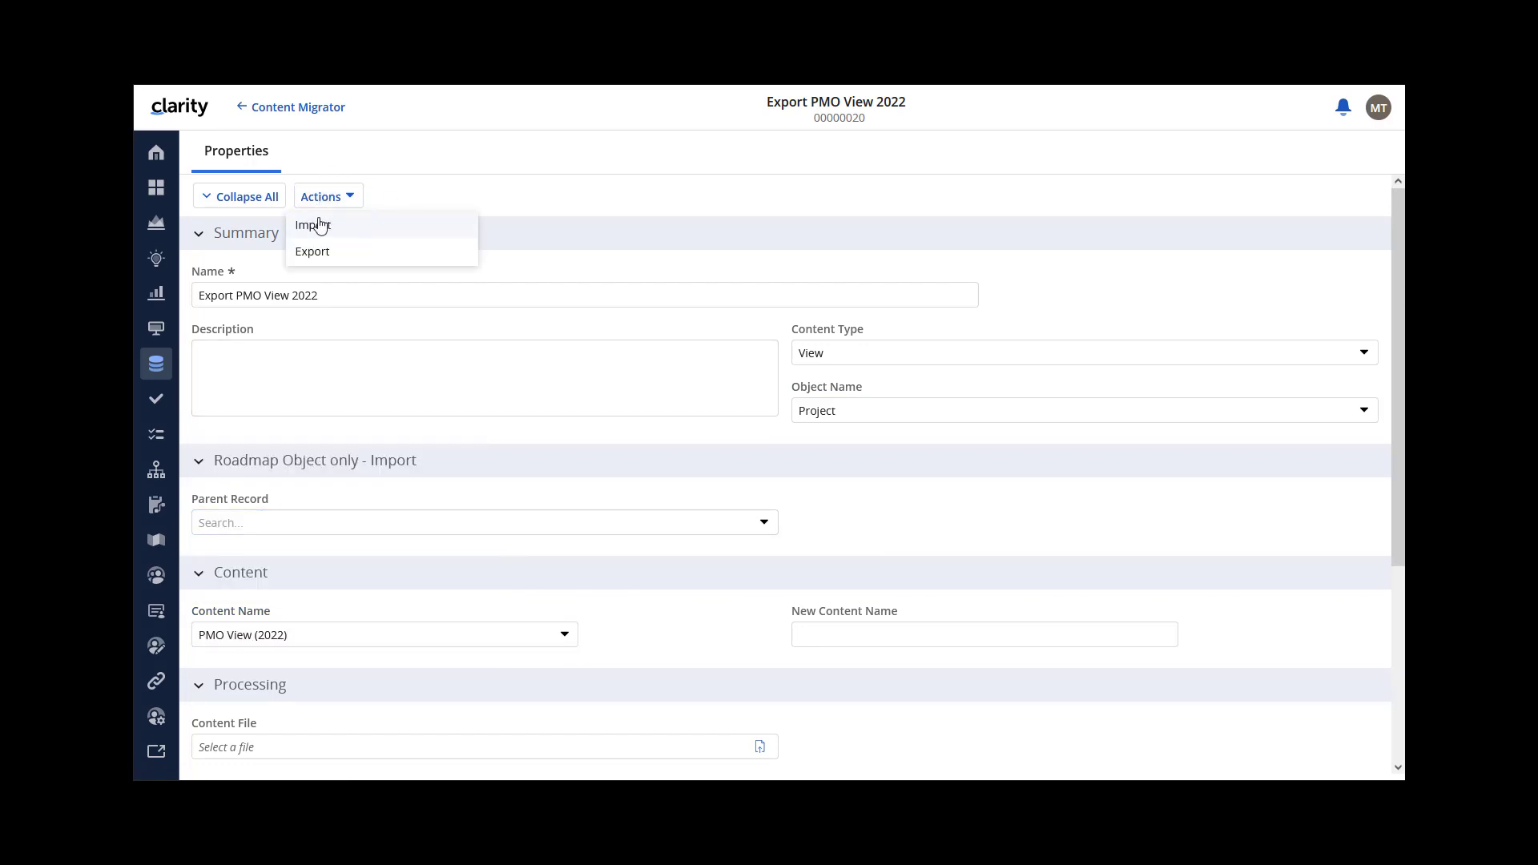
{"action": "left_click", "coordinate": [311, 252]}
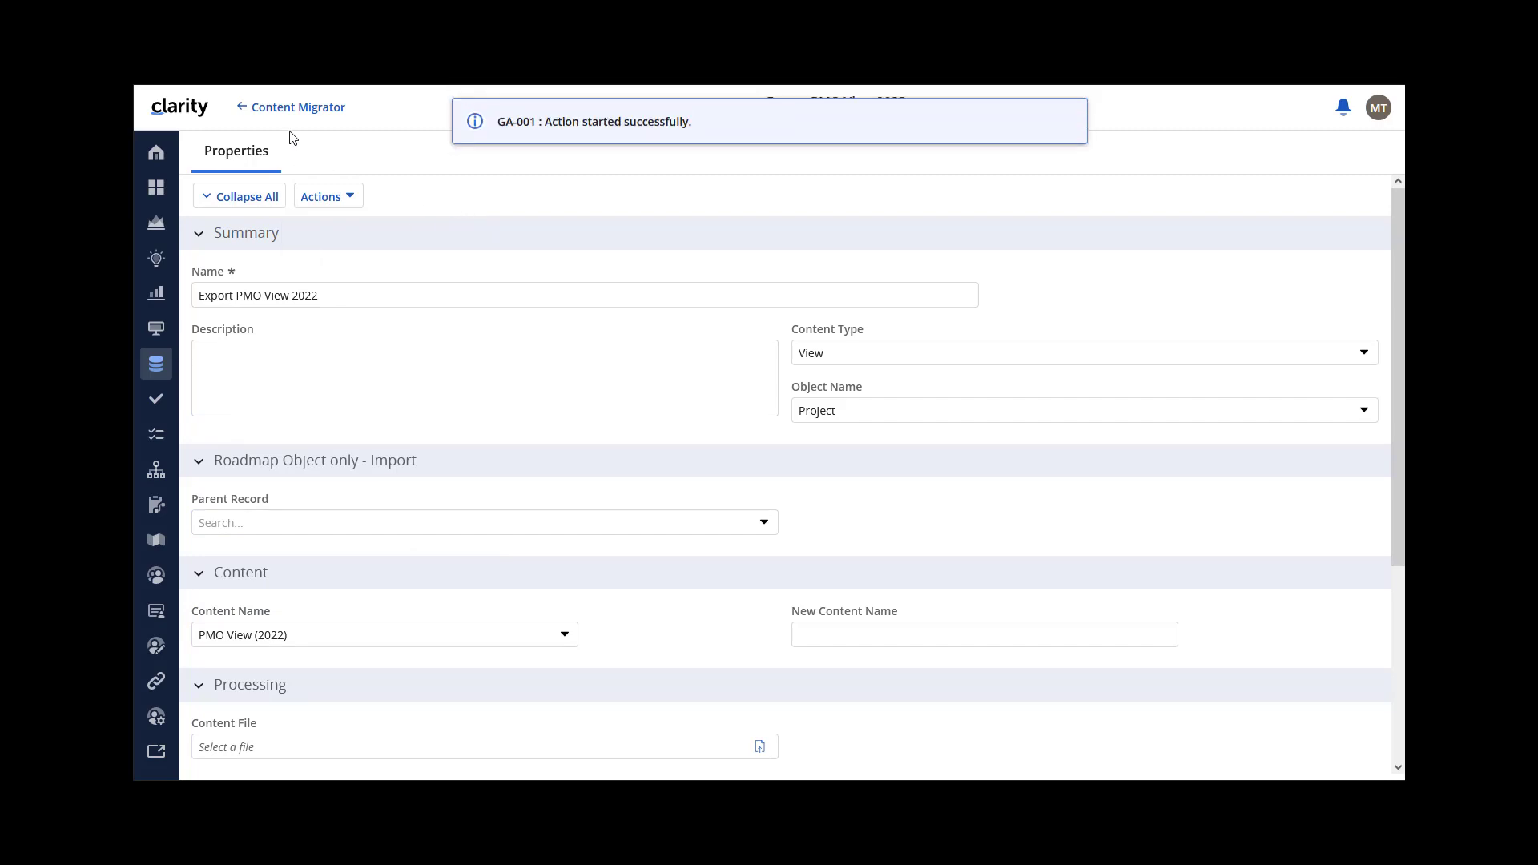
{"action": "key", "text": "F5"}
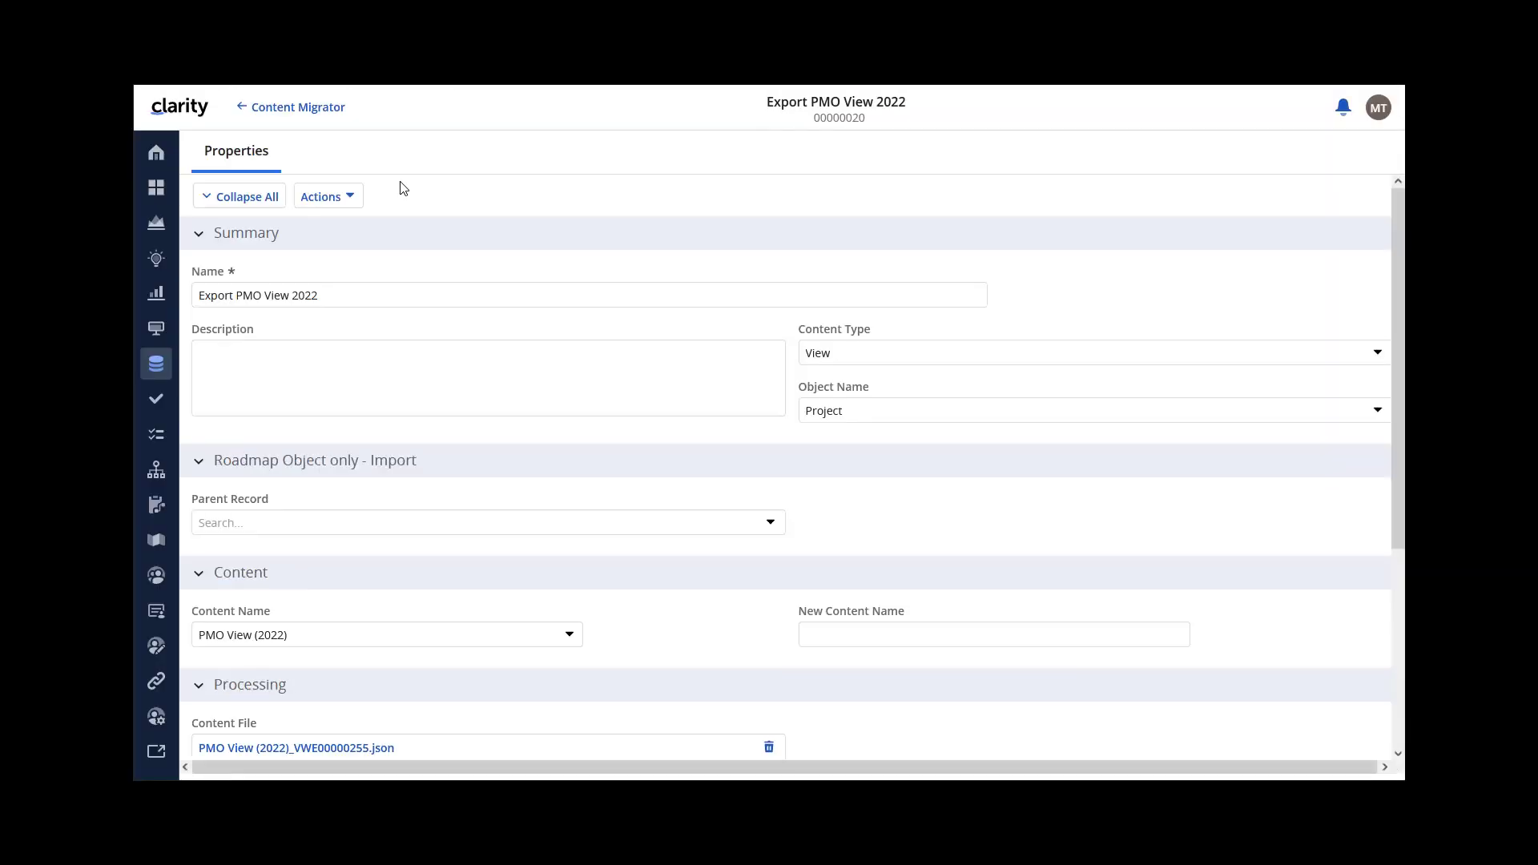
{"action": "scroll", "coordinate": [430, 705], "scroll_direction": "down", "scroll_amount": 3}
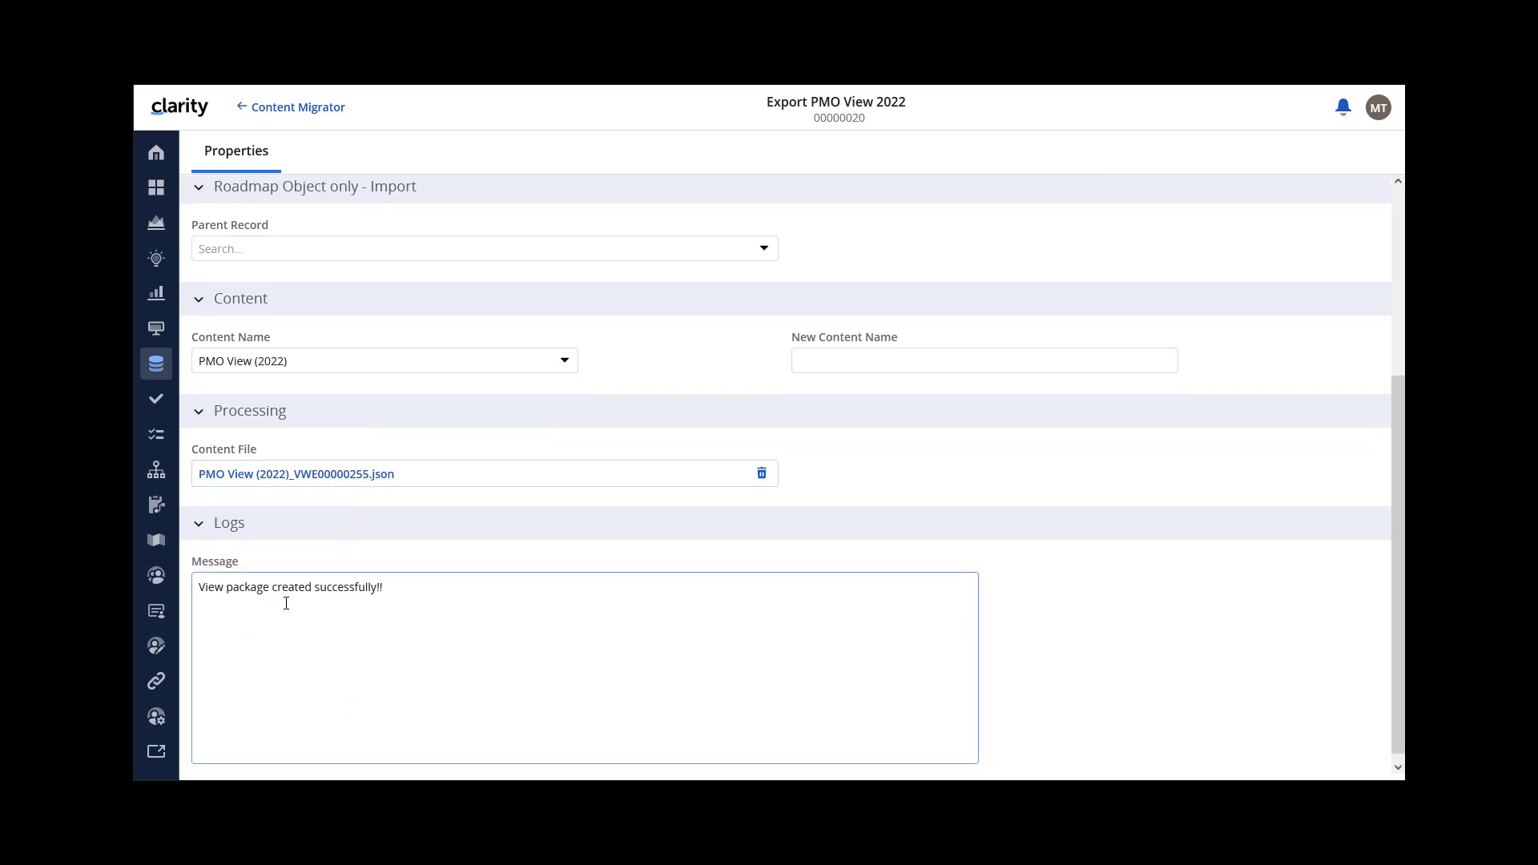
{"action": "left_click", "coordinate": [324, 477]}
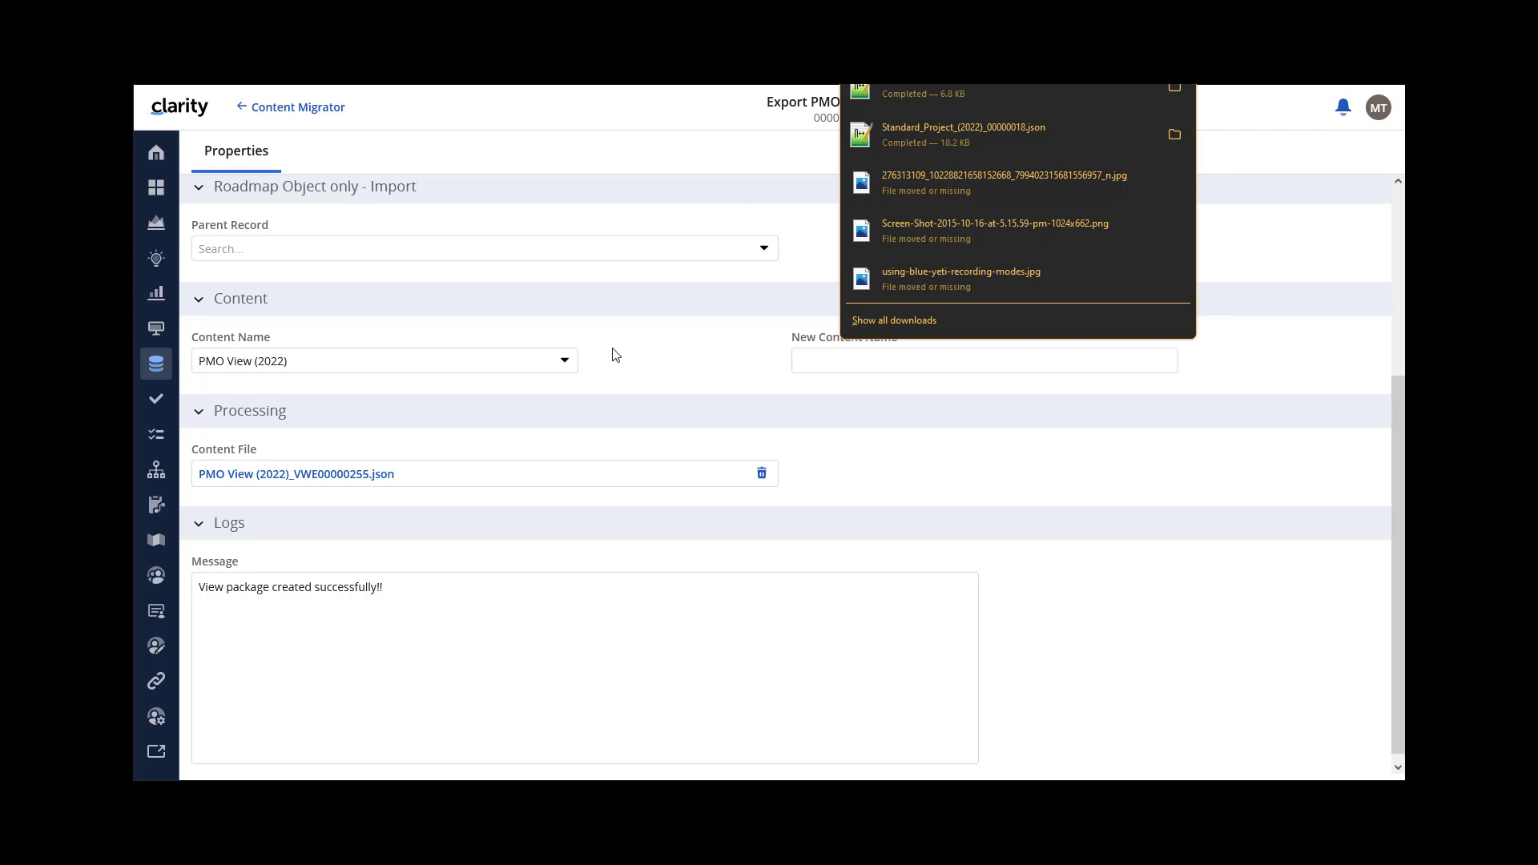
{"action": "left_click", "coordinate": [882, 496]}
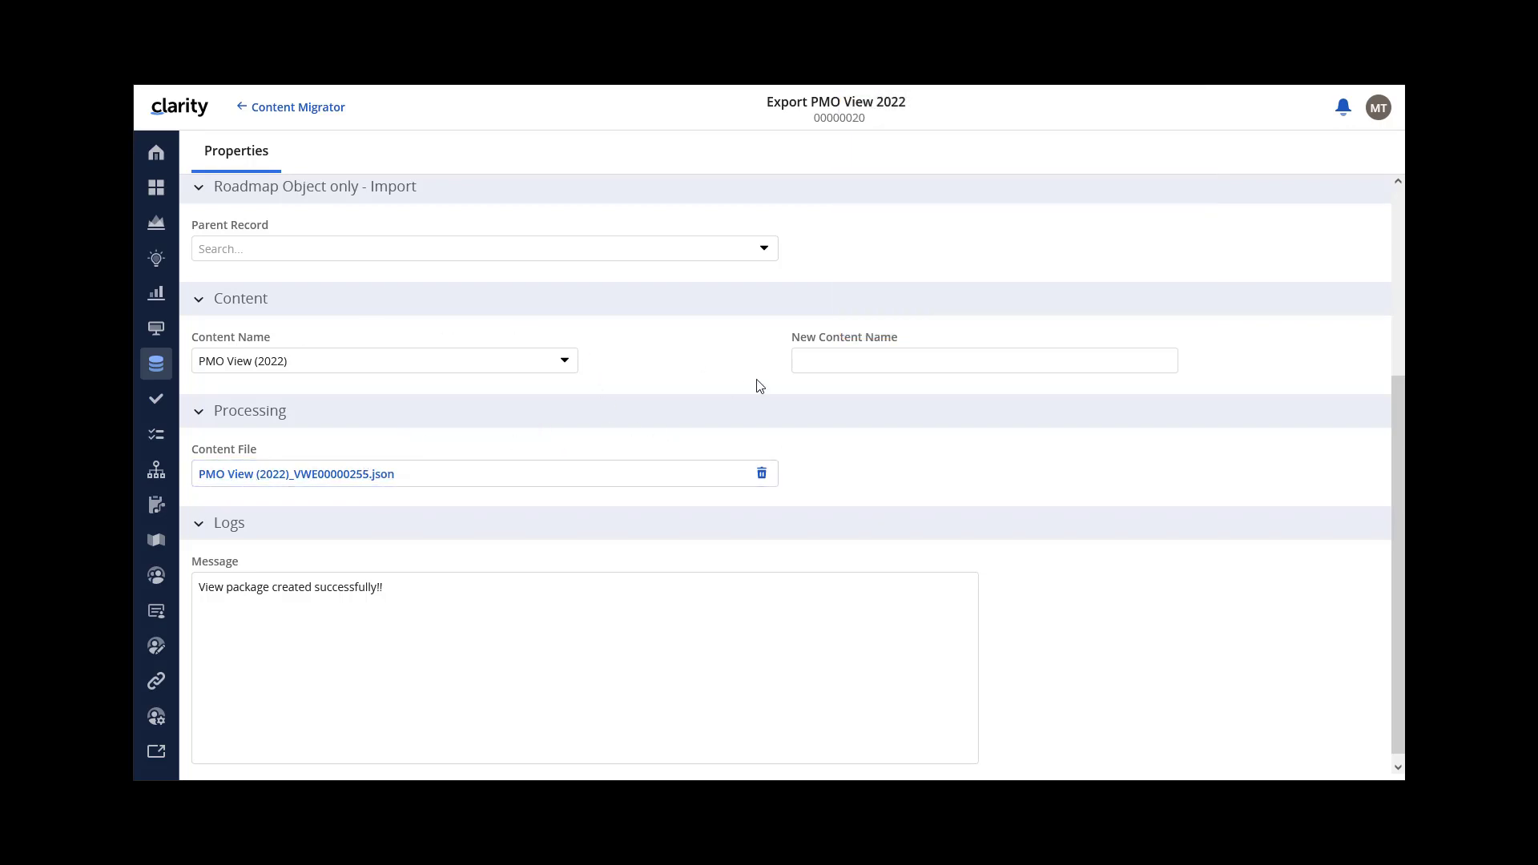
Set the record's new content name to "PMO View (2023)", run the import, and check the log messages.
{"action": "left_click", "coordinate": [834, 360]}
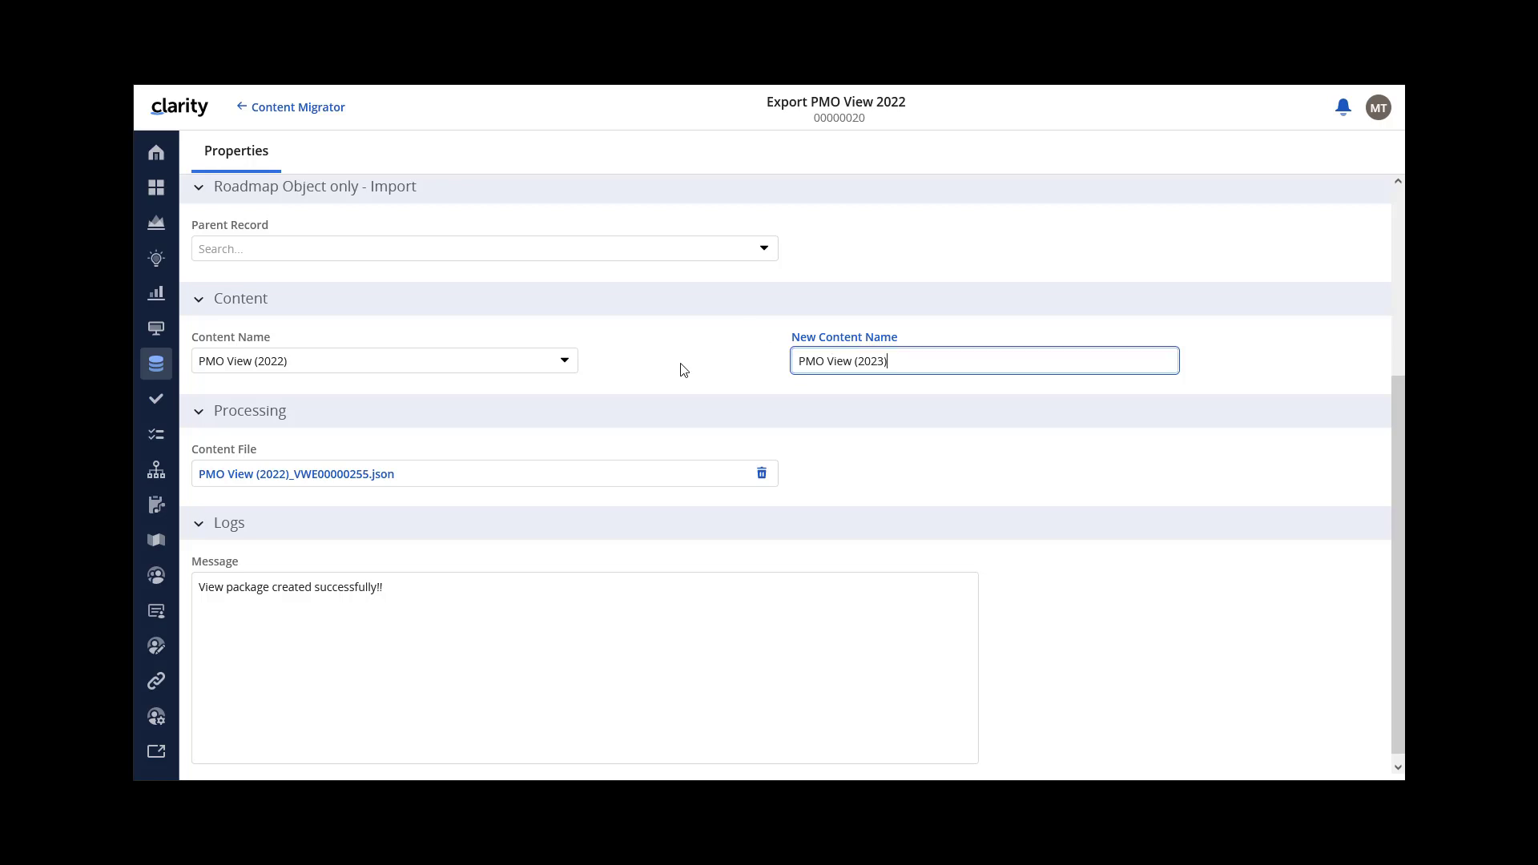
{"action": "scroll", "coordinate": [501, 388], "scroll_direction": "up", "scroll_amount": 4}
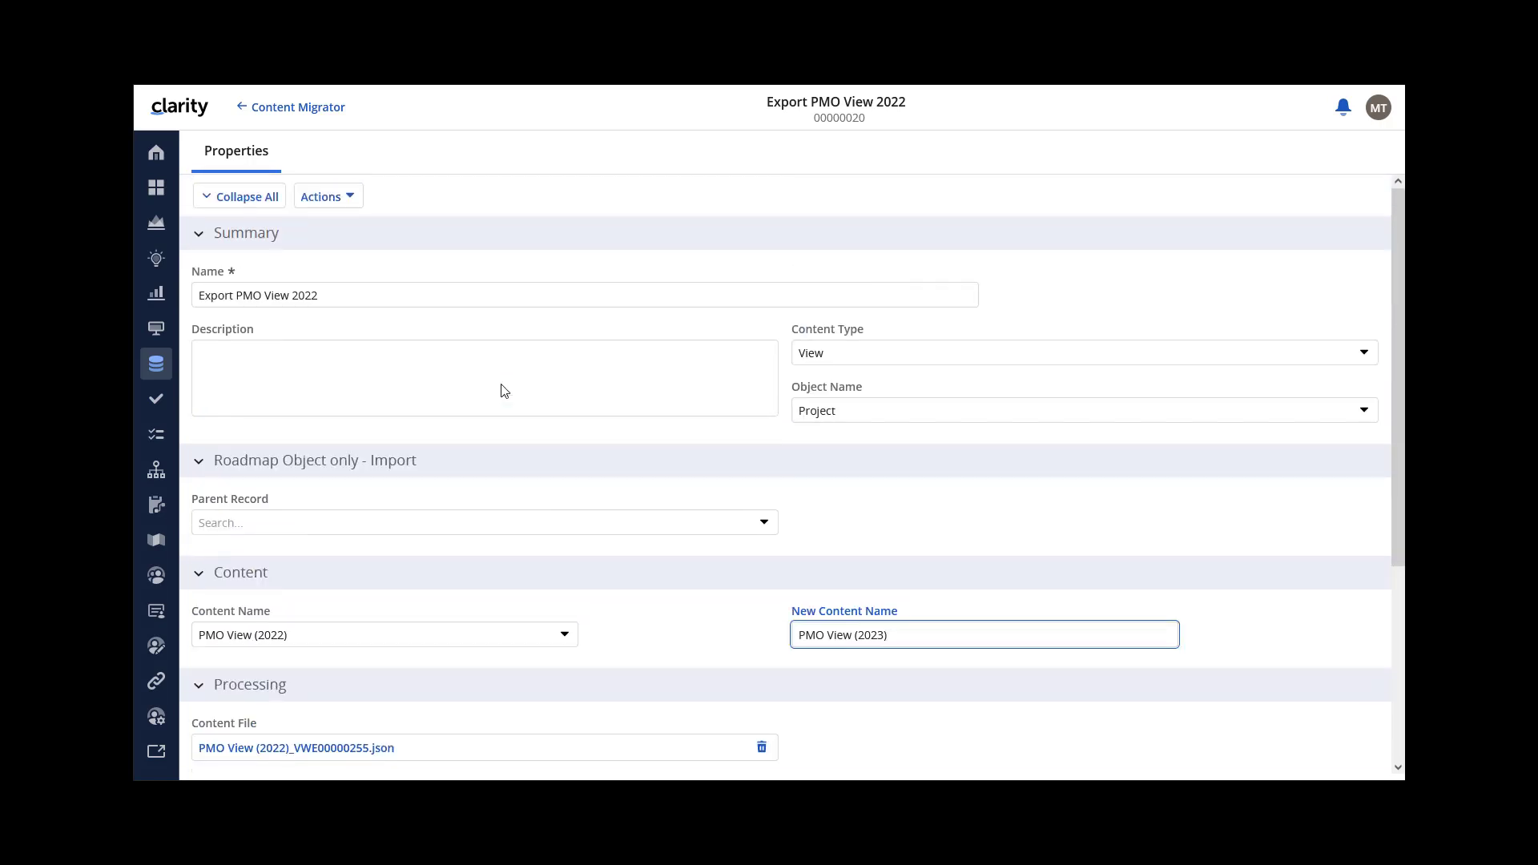
{"action": "left_click", "coordinate": [331, 202]}
{"action": "left_click", "coordinate": [311, 226]}
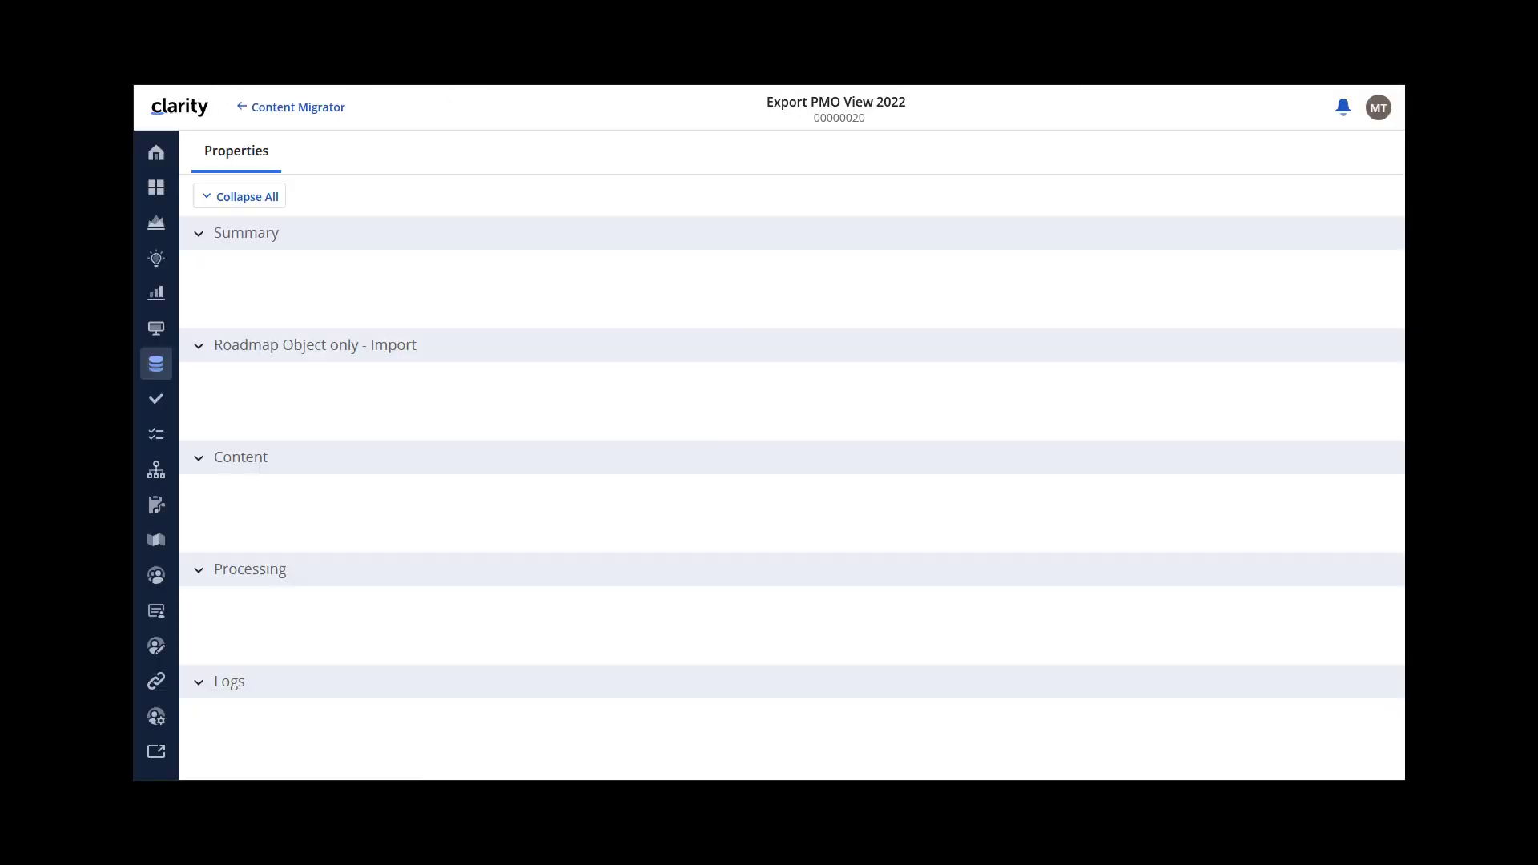
{"action": "scroll", "coordinate": [395, 639], "scroll_direction": "down", "scroll_amount": 2}
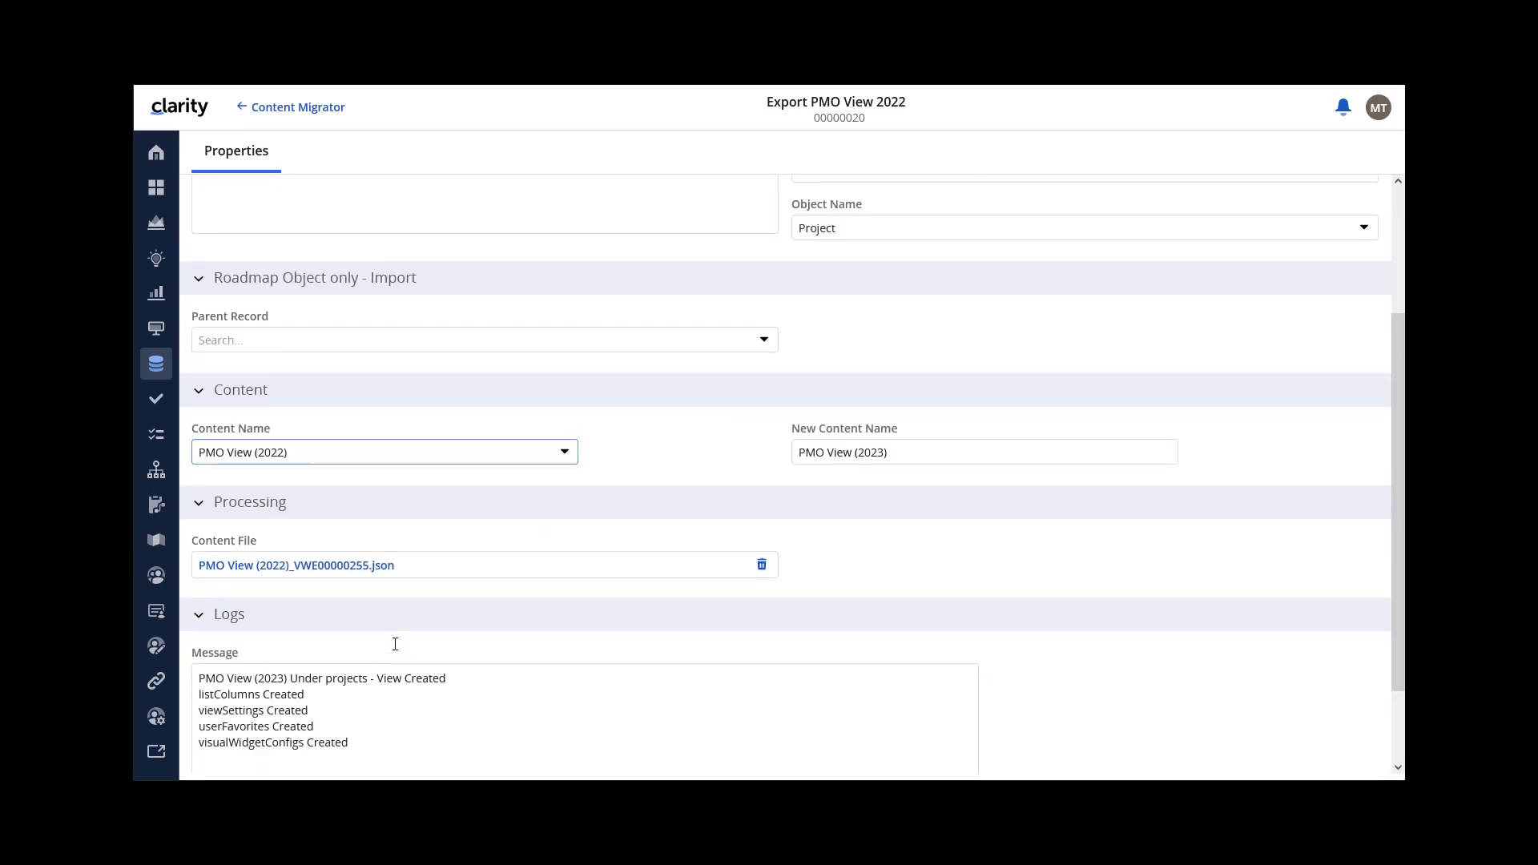
{"action": "scroll", "coordinate": [350, 705], "scroll_direction": "down", "scroll_amount": 1}
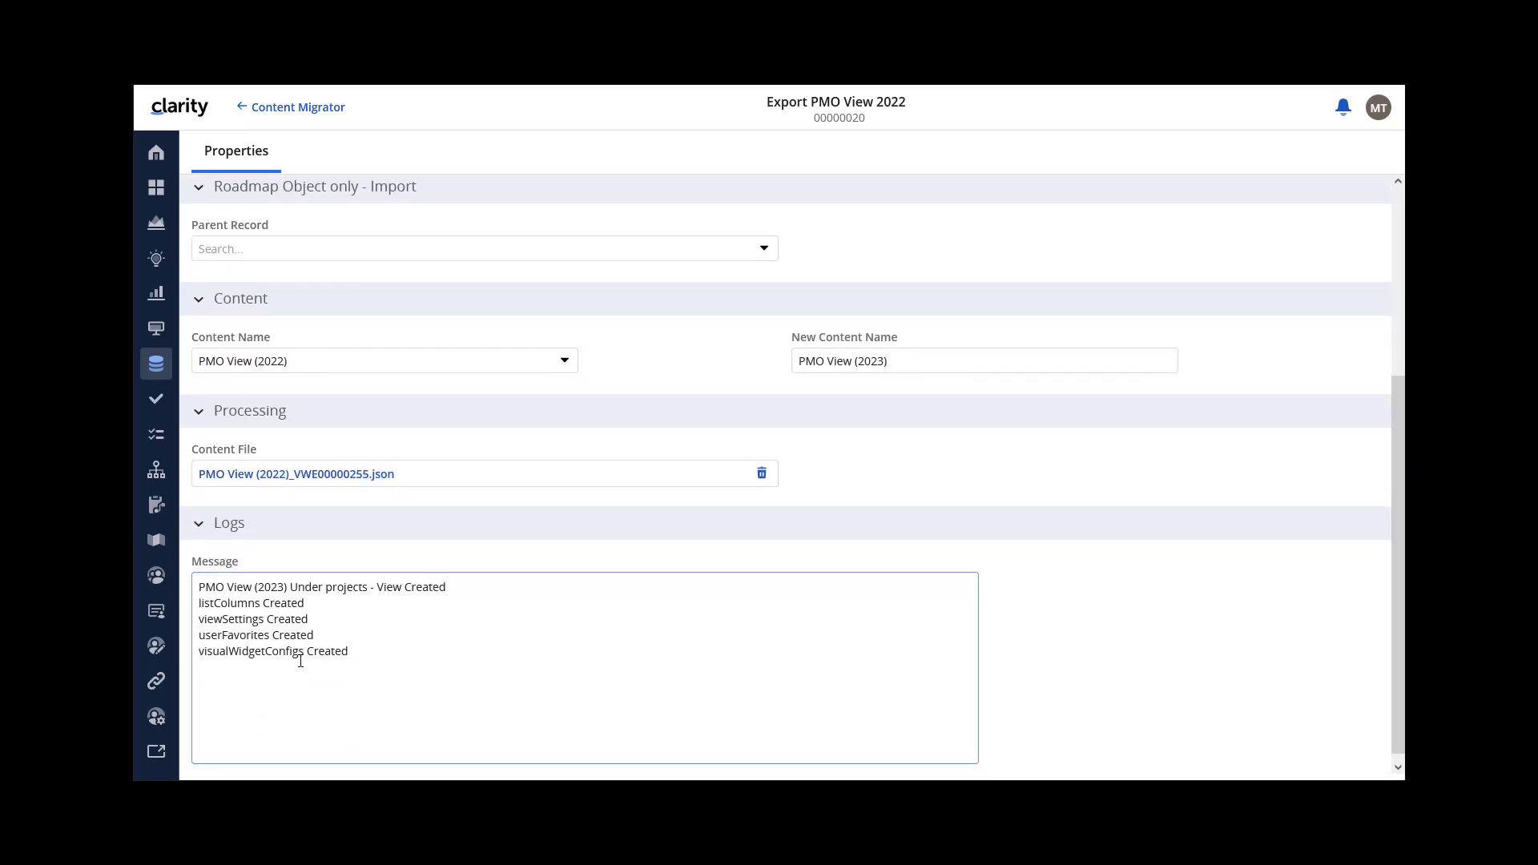
Open the Projects page, load PMO View (2023), and inspect its board layout and filters.
{"action": "scroll", "coordinate": [303, 440], "scroll_direction": "up", "scroll_amount": 3}
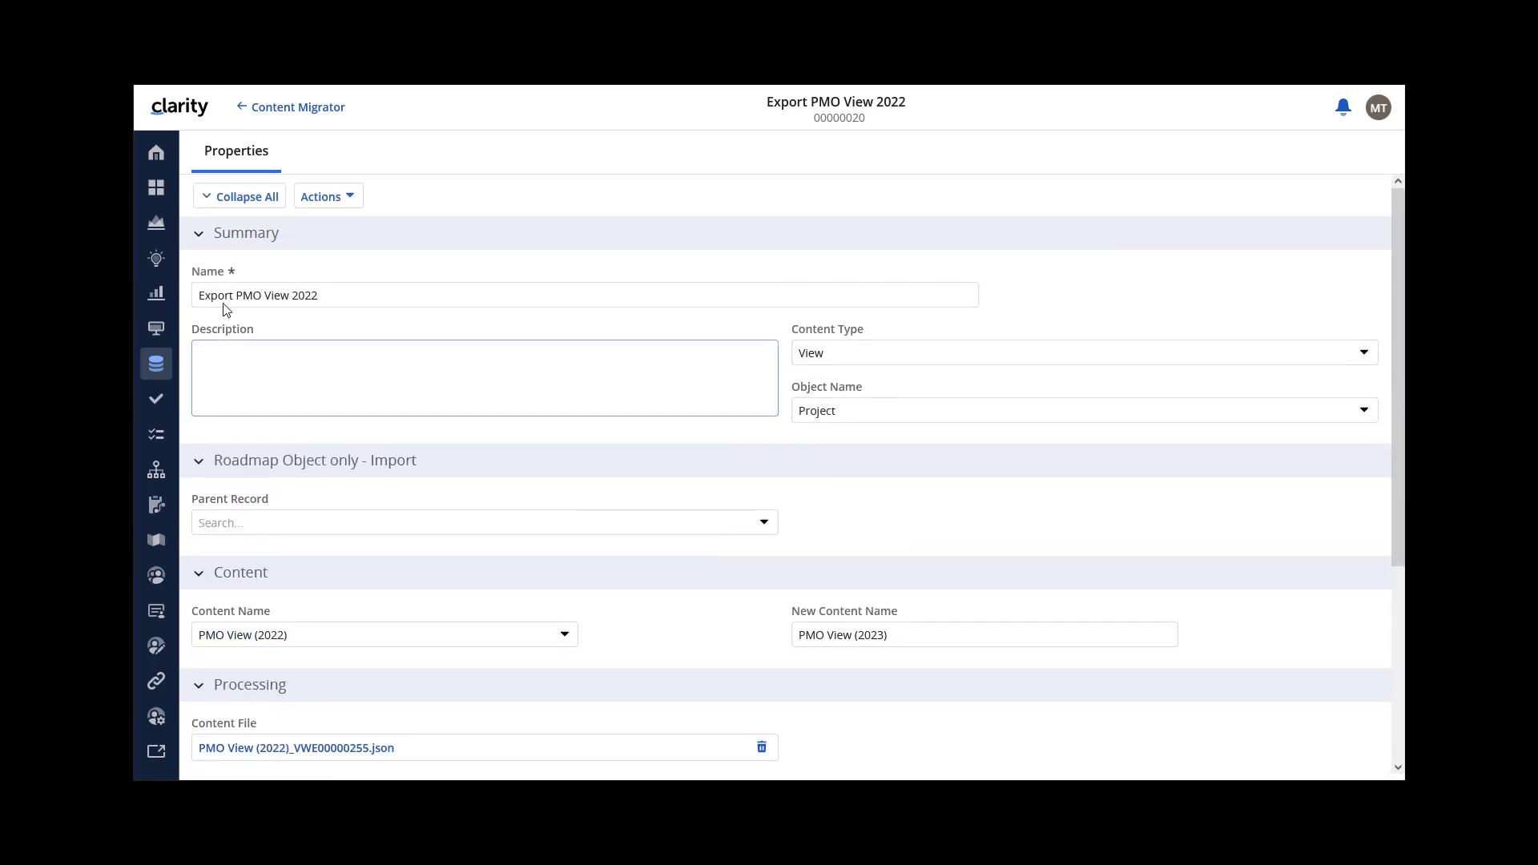
{"action": "left_click", "coordinate": [156, 224]}
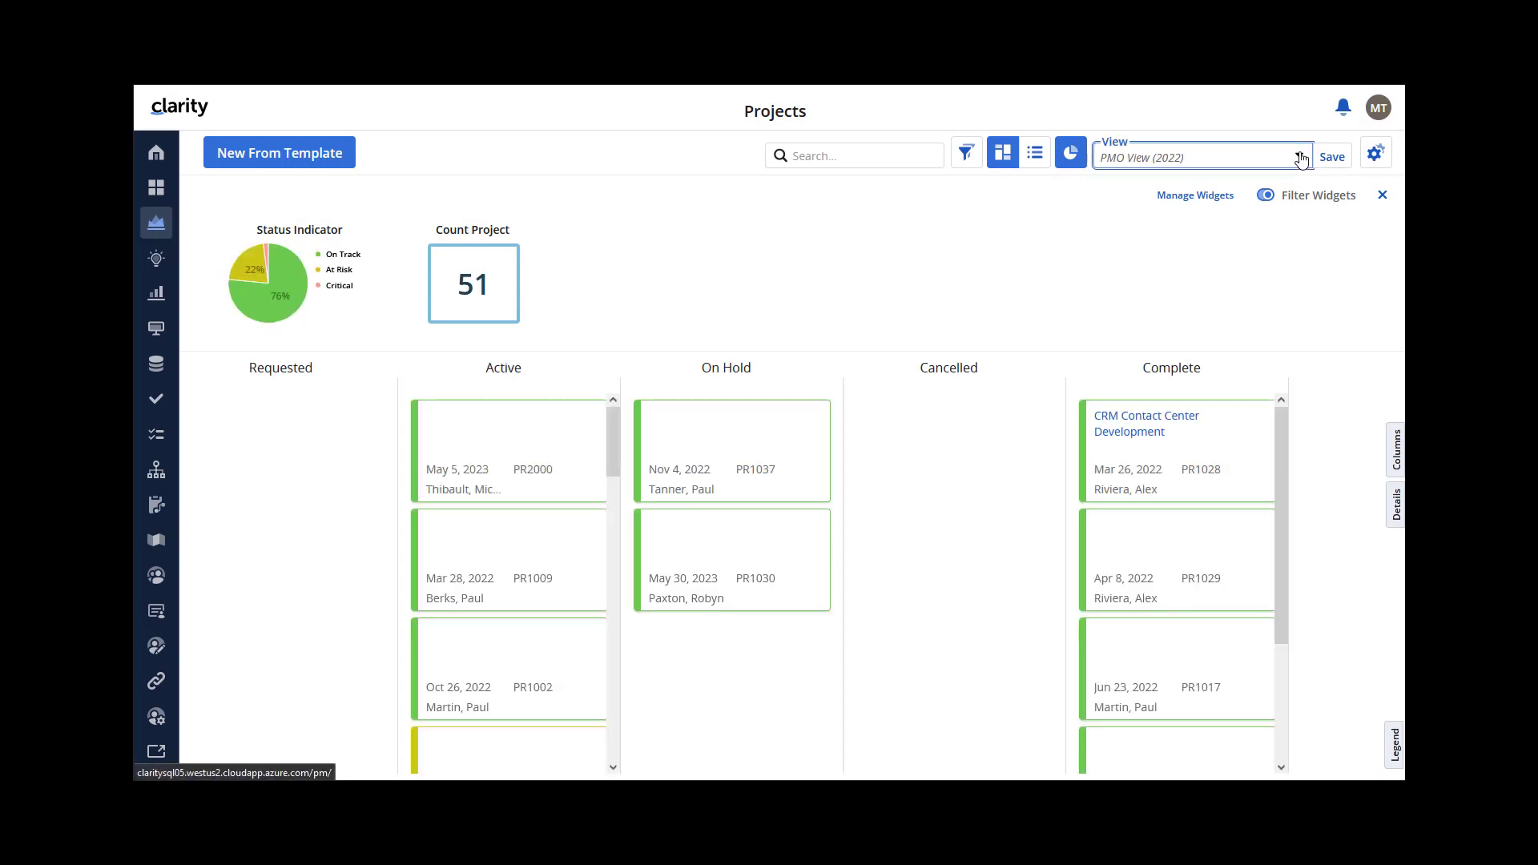
{"action": "left_click", "coordinate": [1300, 158]}
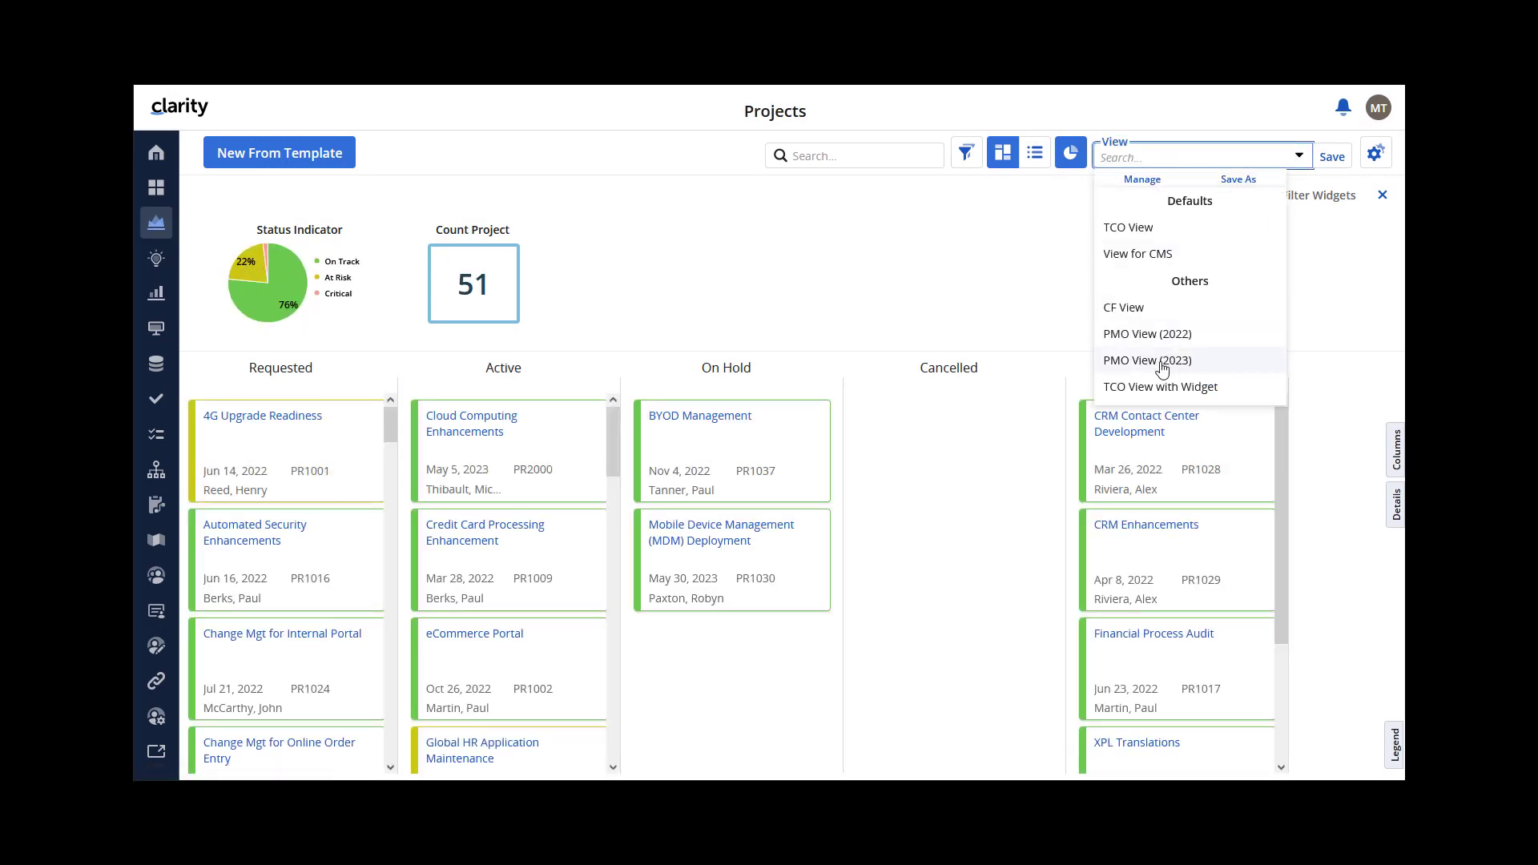
{"action": "left_click", "coordinate": [1164, 365]}
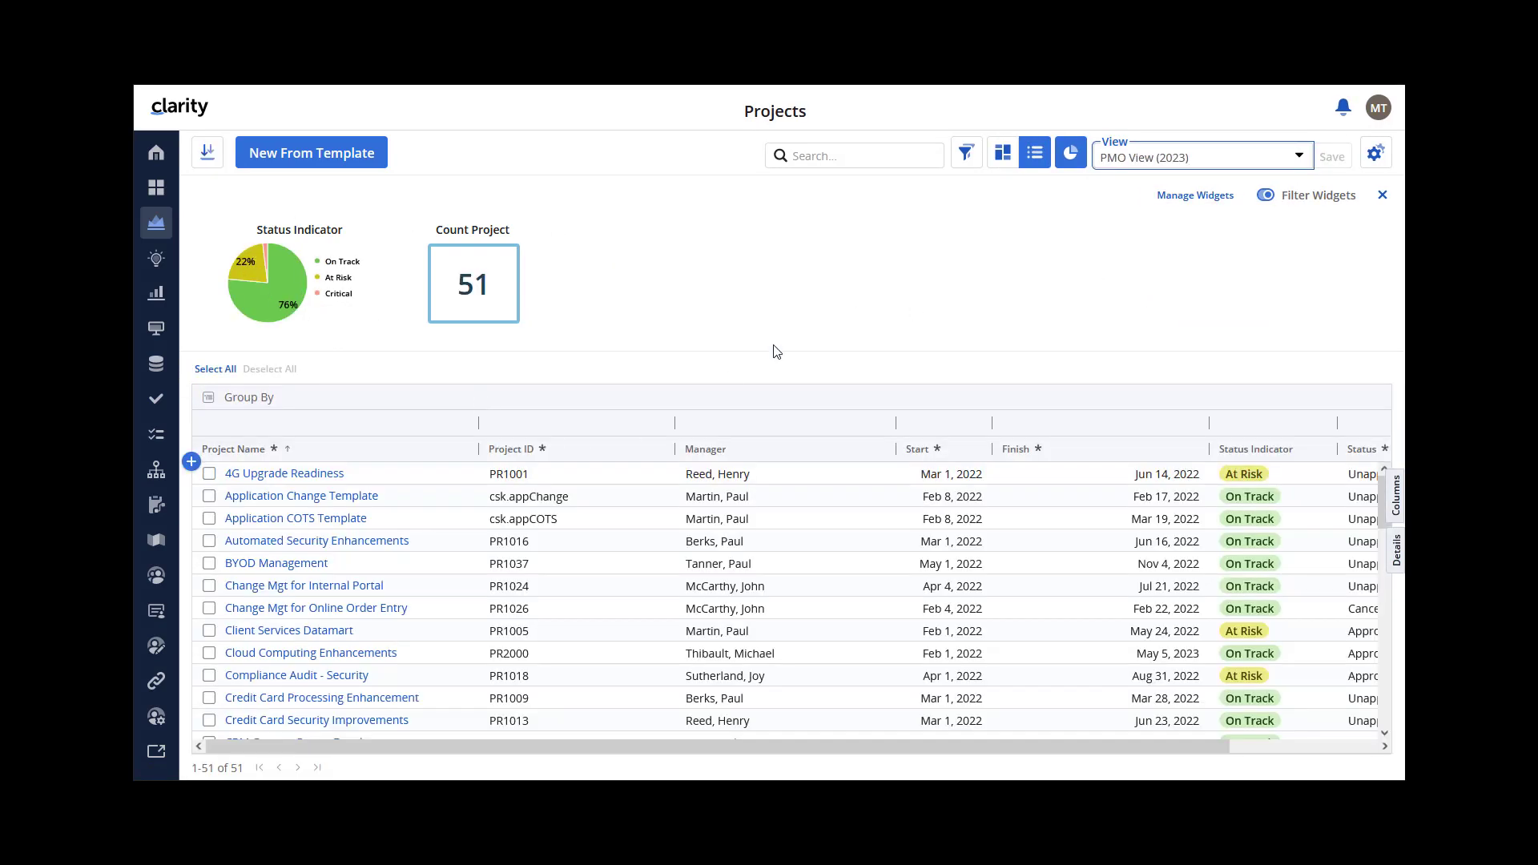
{"action": "left_click", "coordinate": [1000, 163]}
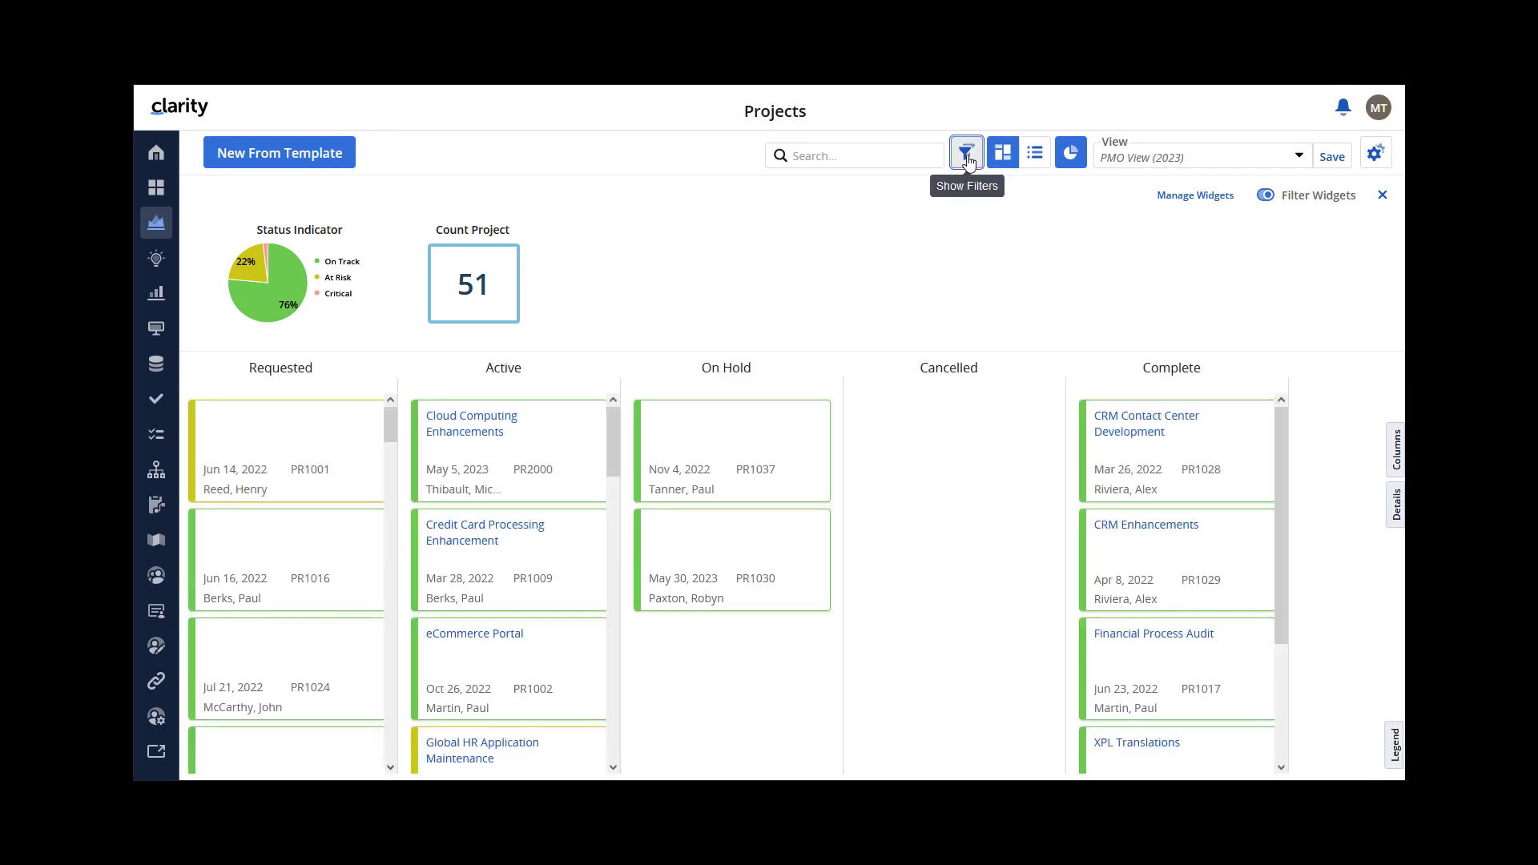
{"action": "left_click", "coordinate": [966, 155]}
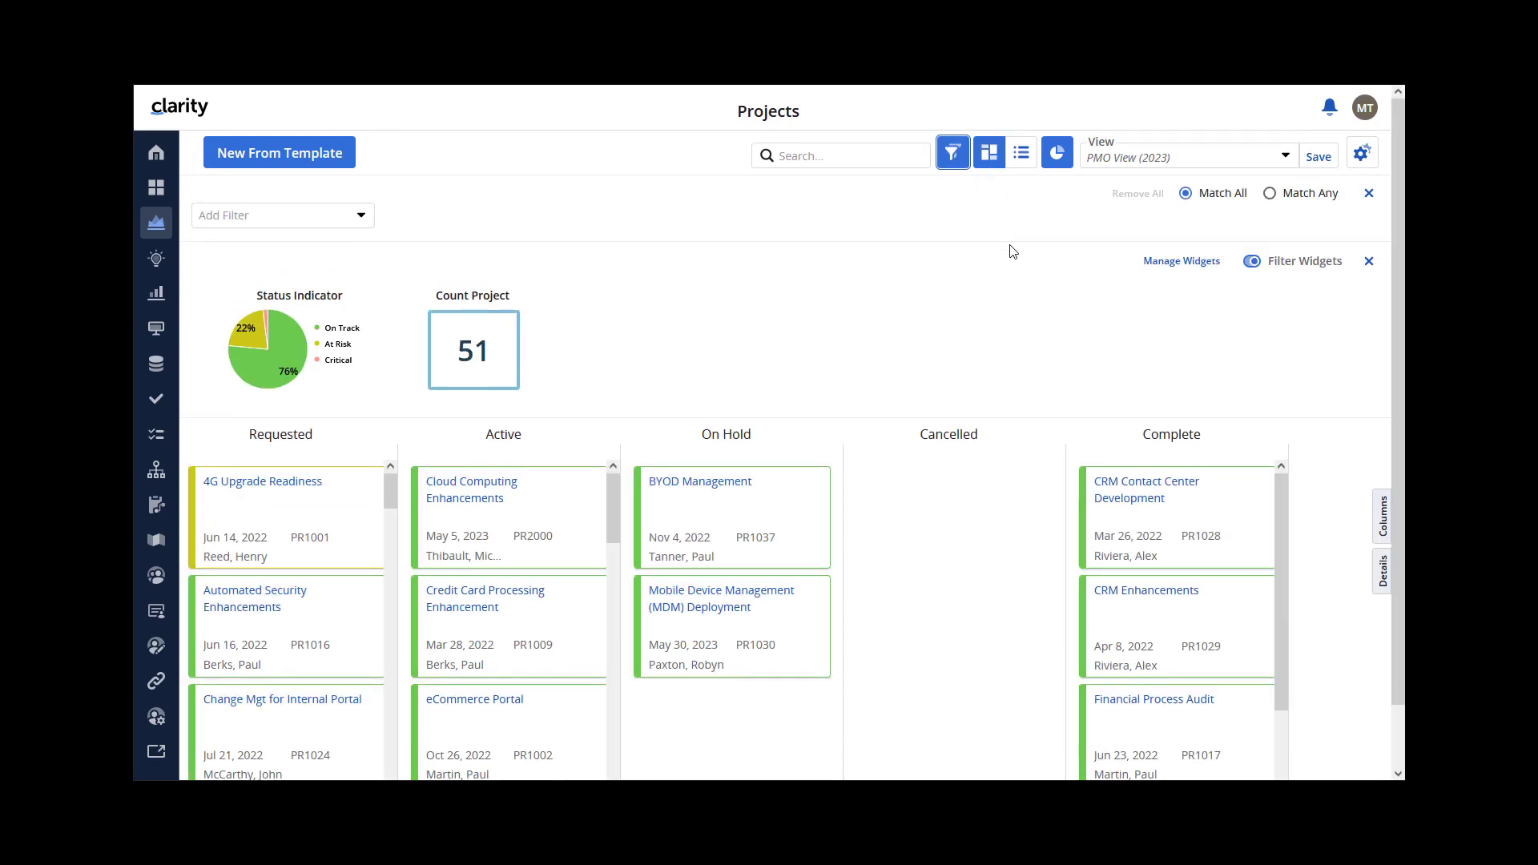
Return to the Content Migrator custom object and add a new record named "Export roadmap view".
{"action": "left_click", "coordinate": [158, 365]}
{"action": "left_click", "coordinate": [675, 224]}
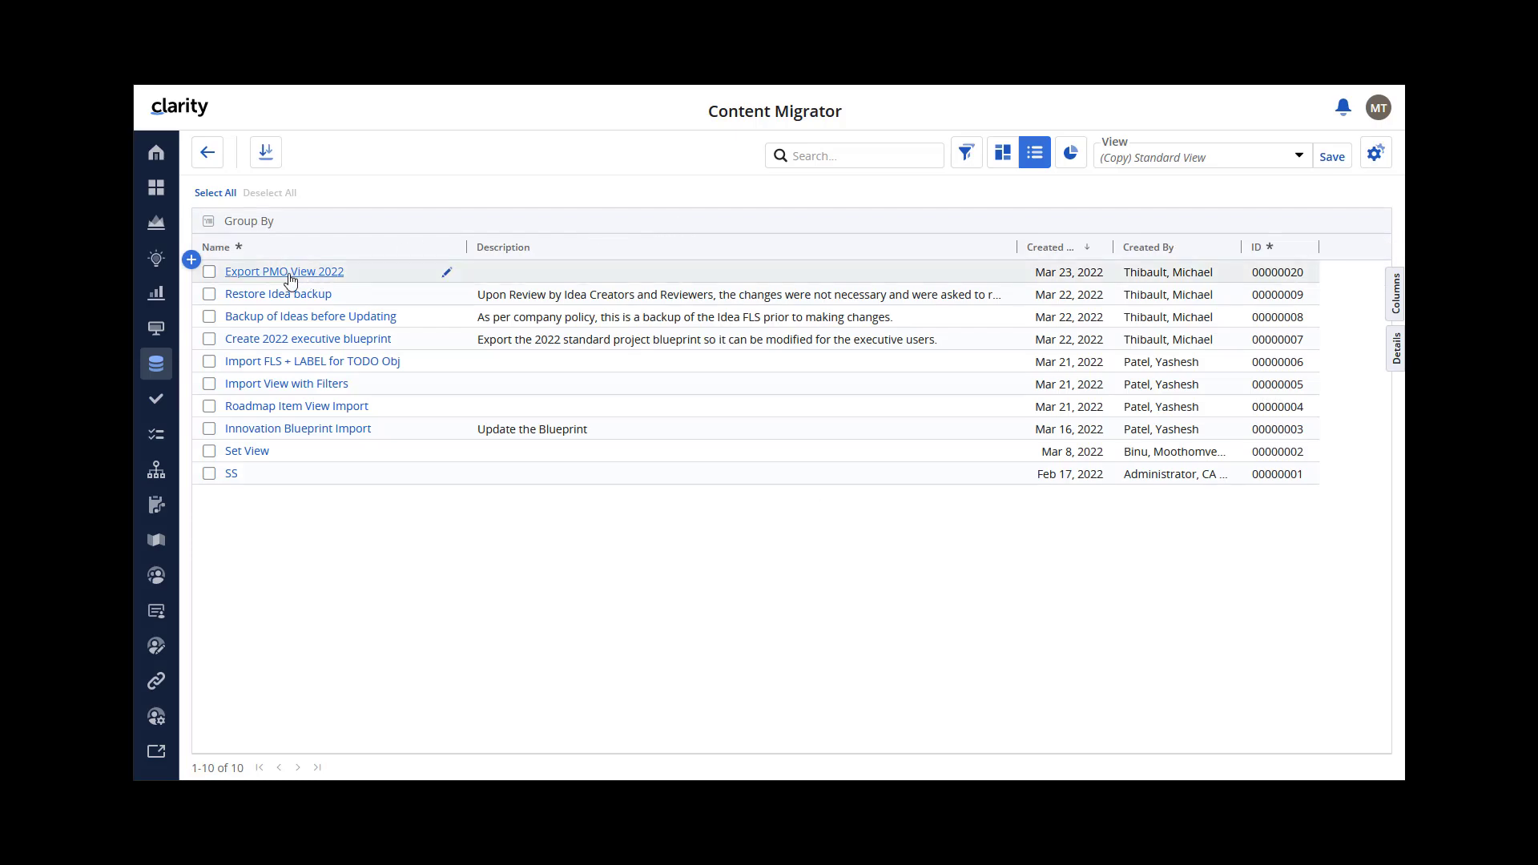
{"action": "left_click", "coordinate": [192, 261]}
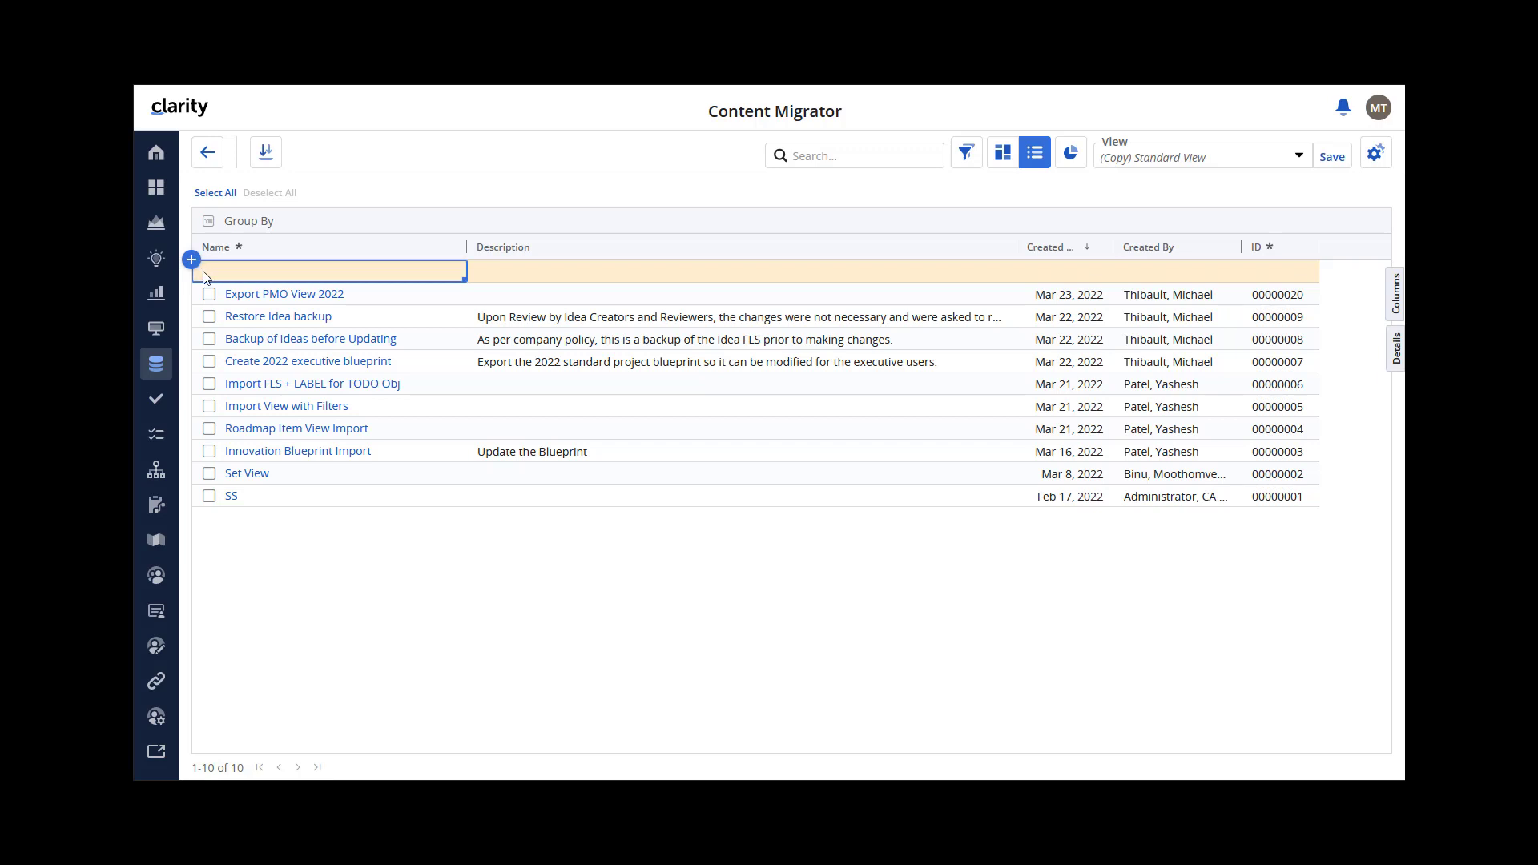
{"action": "left_click", "coordinate": [206, 277]}
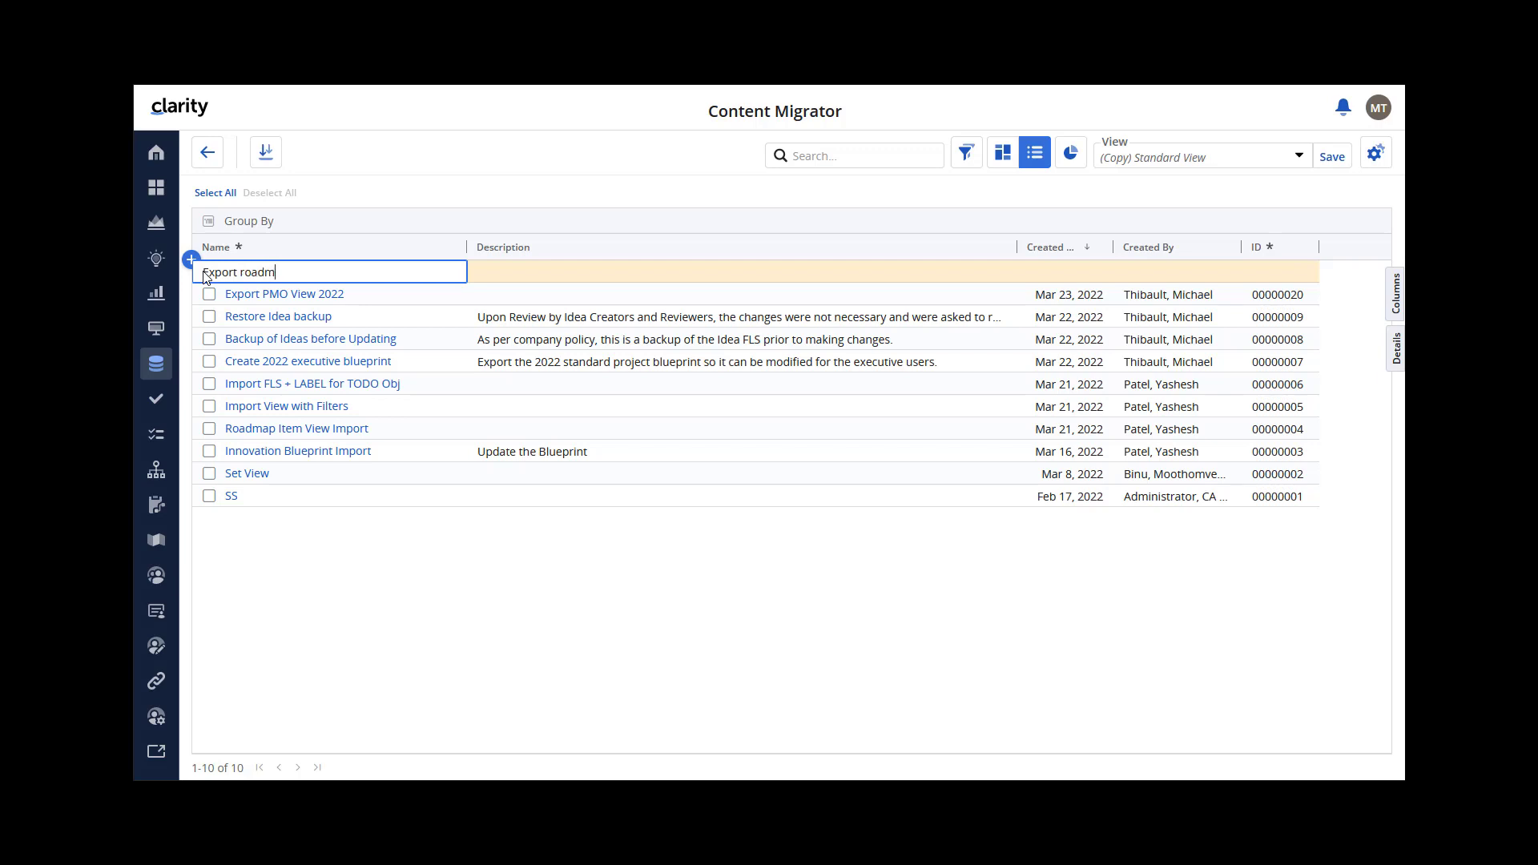
{"action": "left_click", "coordinate": [365, 538]}
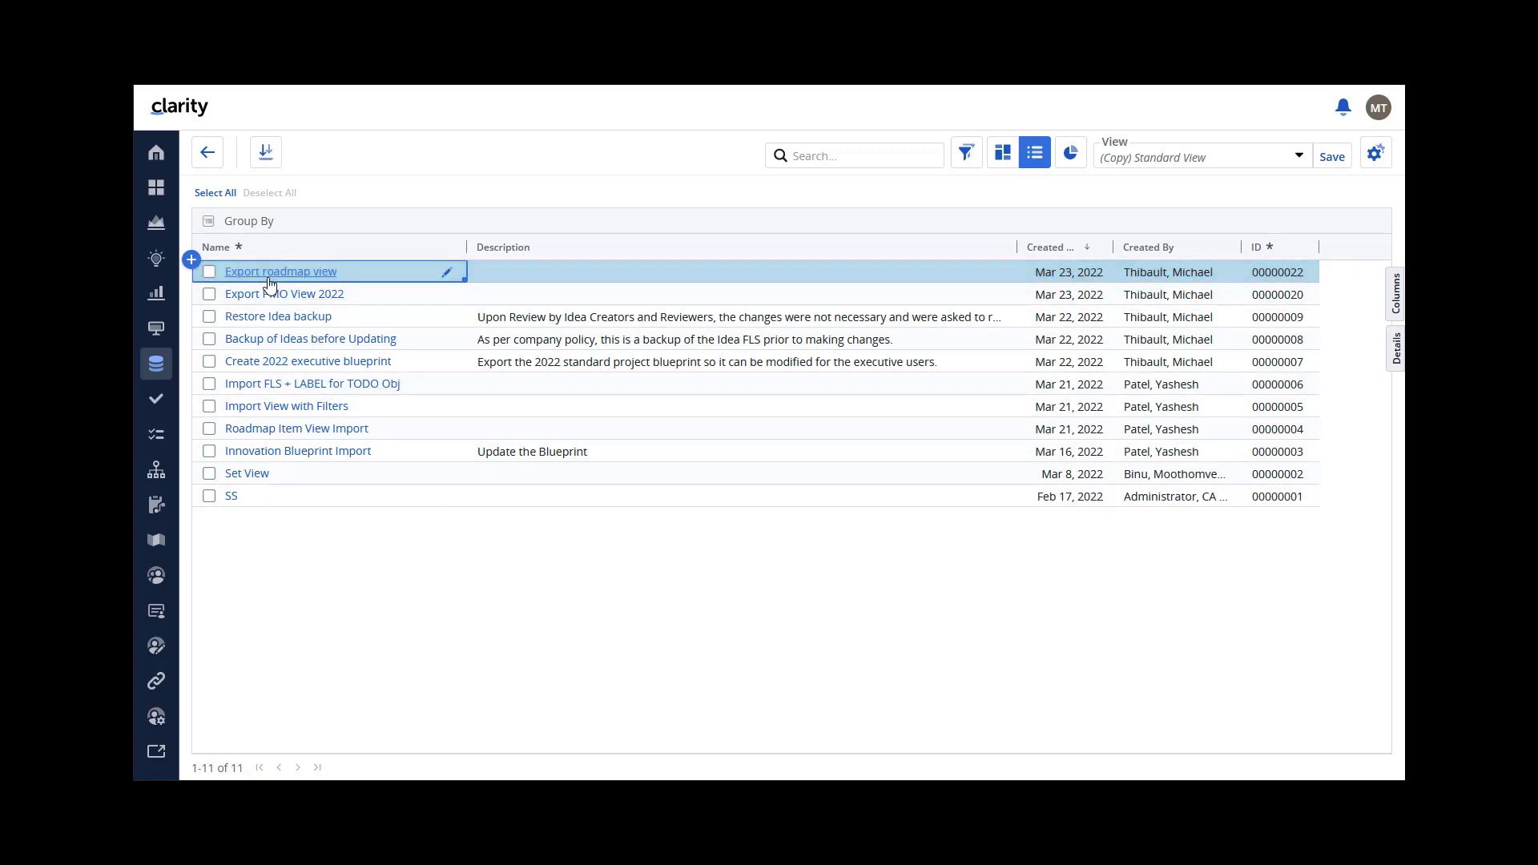
Open the Export roadmap view record and set content type View and object name Roadmap Item.
{"action": "left_click", "coordinate": [270, 276]}
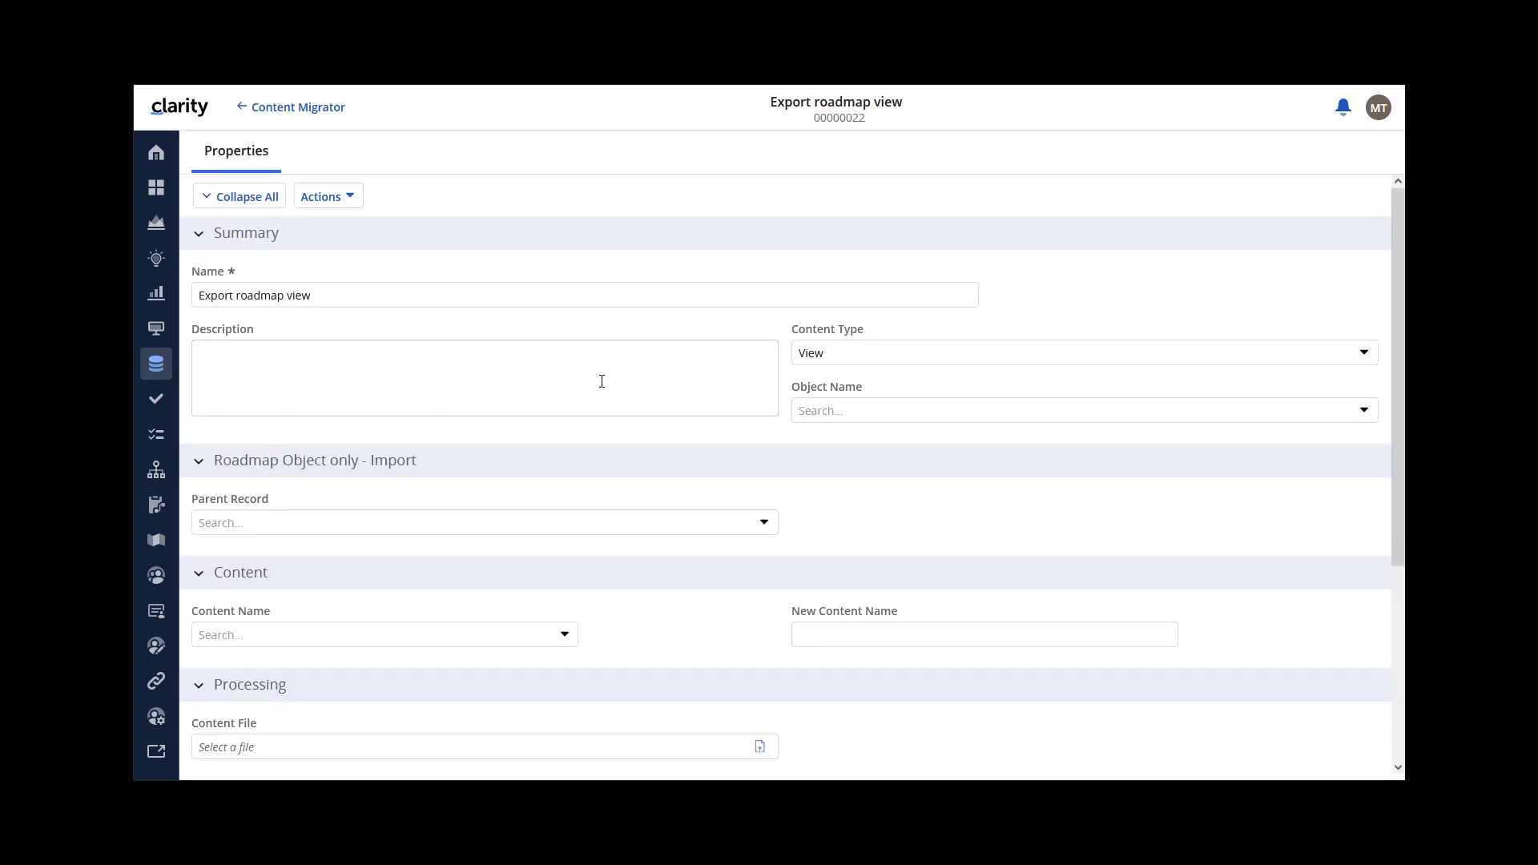
{"action": "left_click", "coordinate": [1363, 353]}
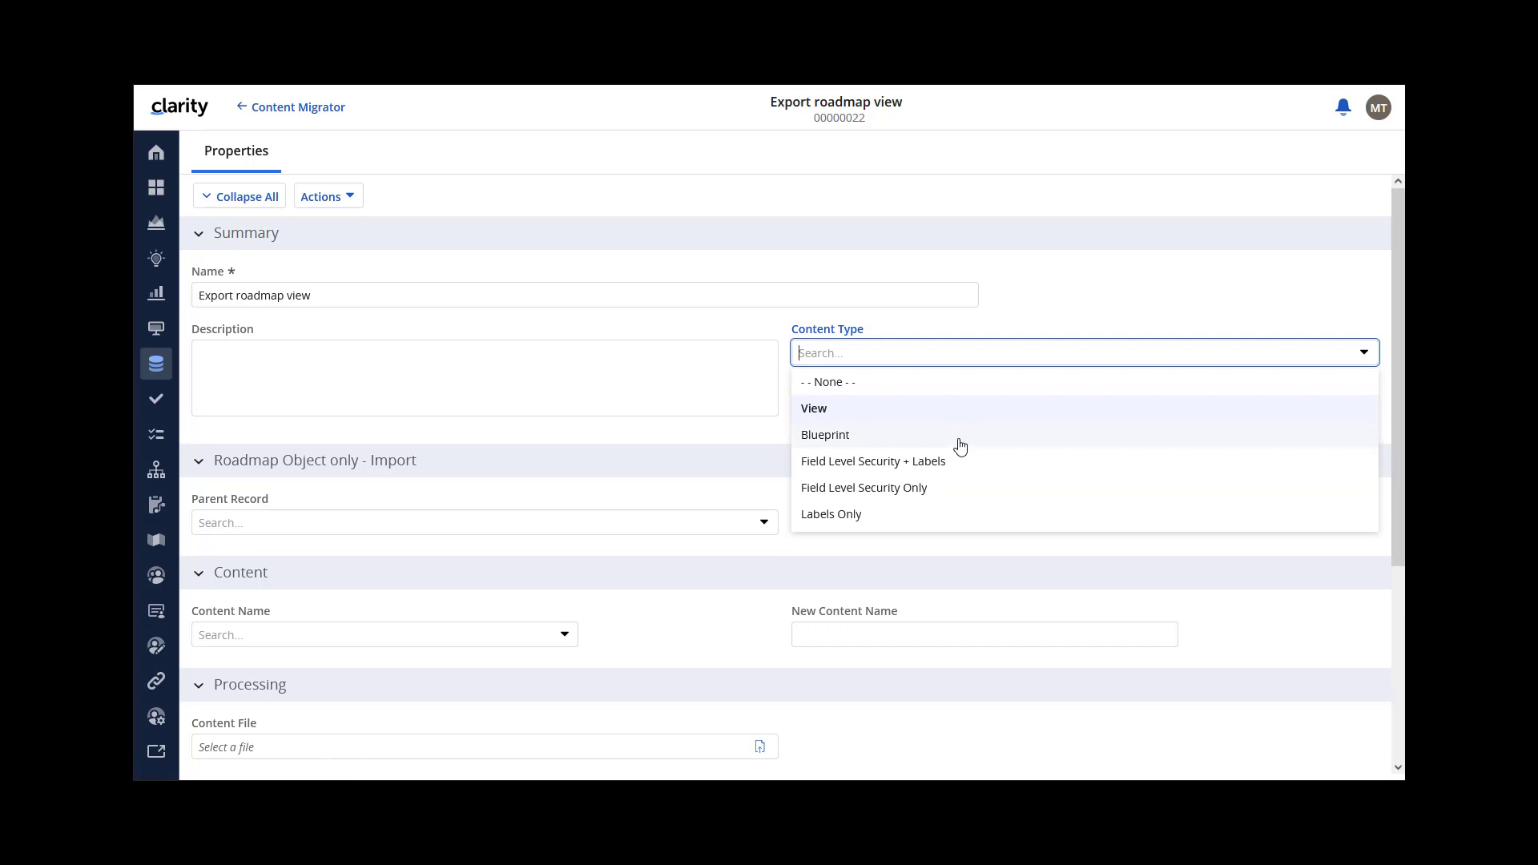
{"action": "left_click", "coordinate": [818, 410]}
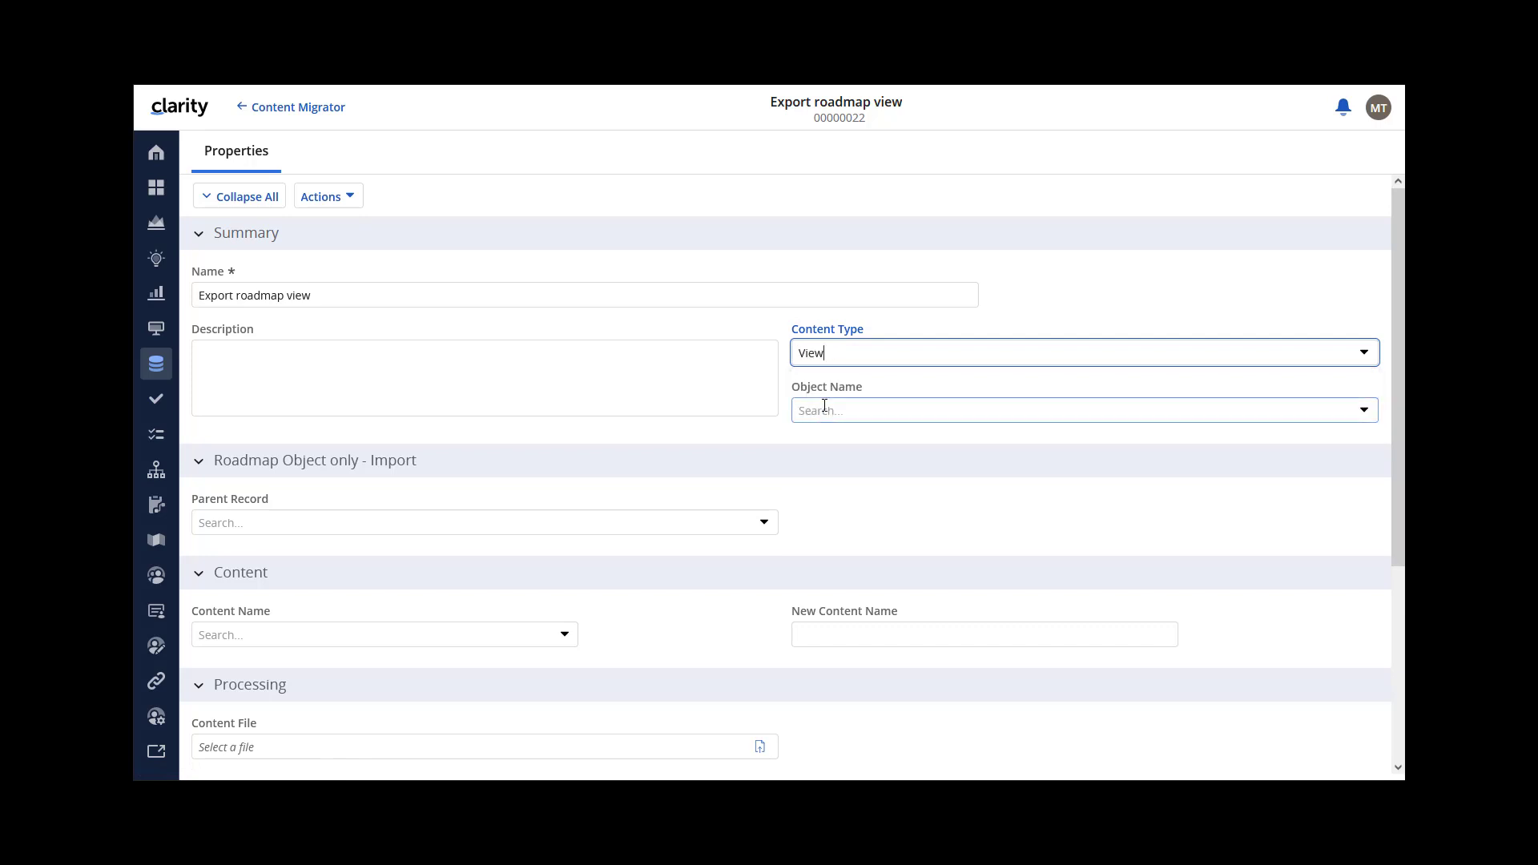
{"action": "left_click", "coordinate": [1363, 413]}
{"action": "scroll", "coordinate": [878, 501], "scroll_direction": "down", "scroll_amount": 4}
{"action": "scroll", "coordinate": [875, 505], "scroll_direction": "down", "scroll_amount": 10}
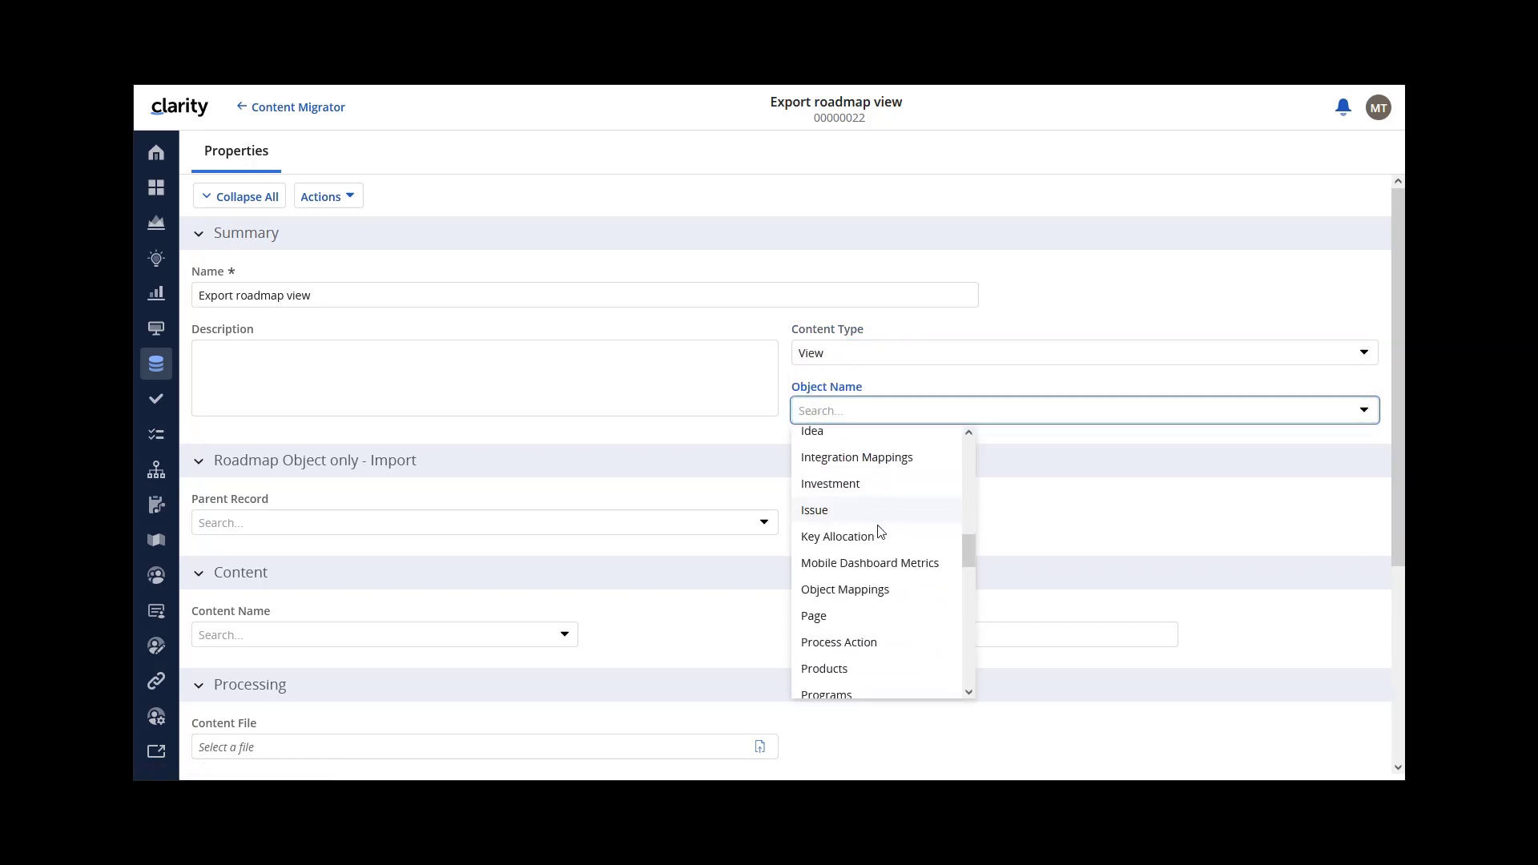
{"action": "left_click", "coordinate": [859, 508]}
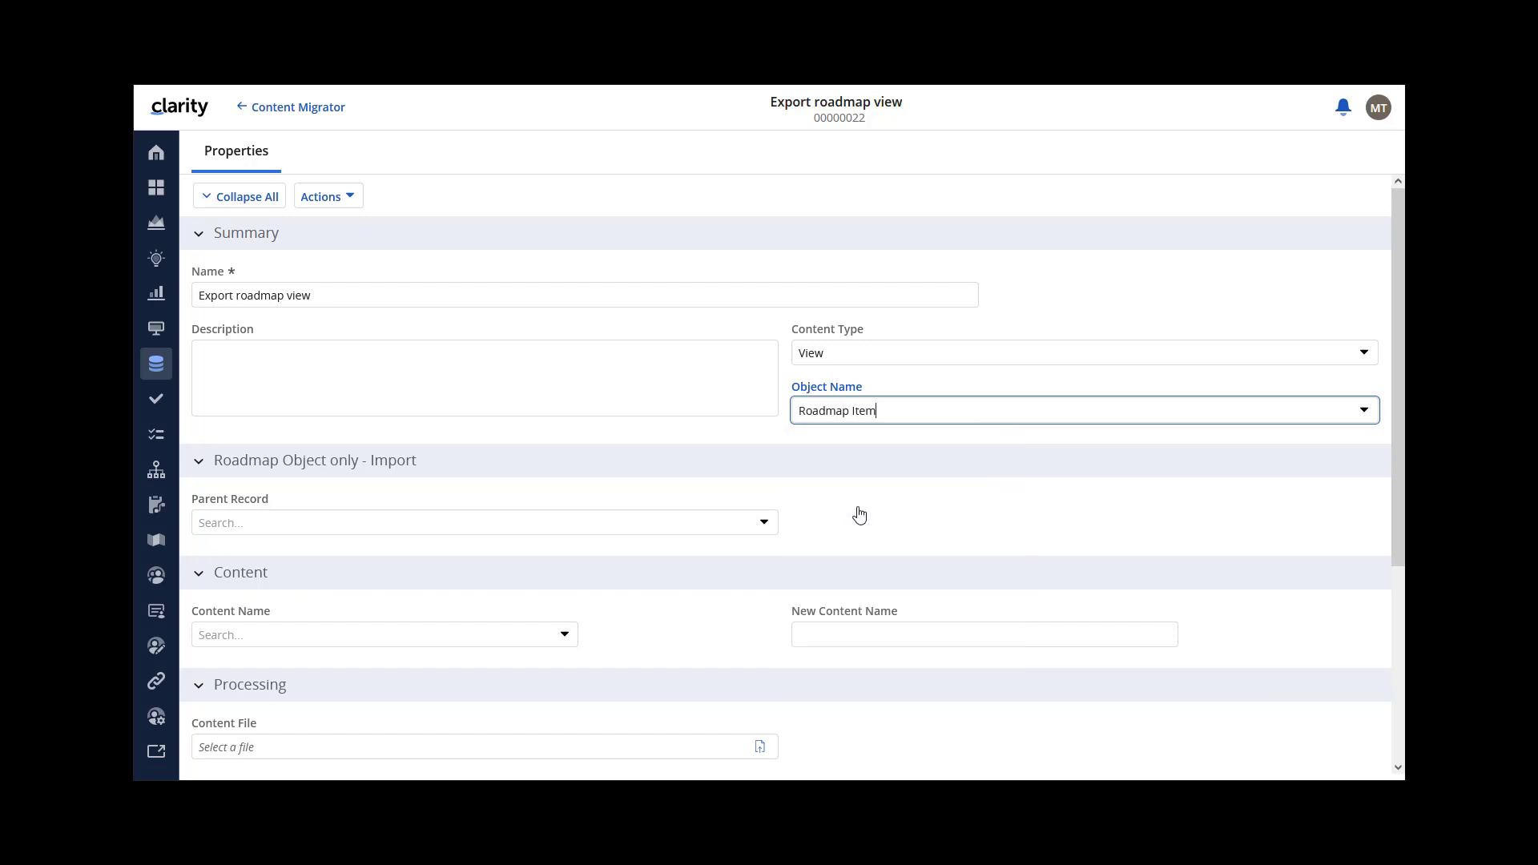
Set the parent record to Innovation Roadmap for IT and the content name to (Copy) Standard View.
{"action": "left_click", "coordinate": [764, 523]}
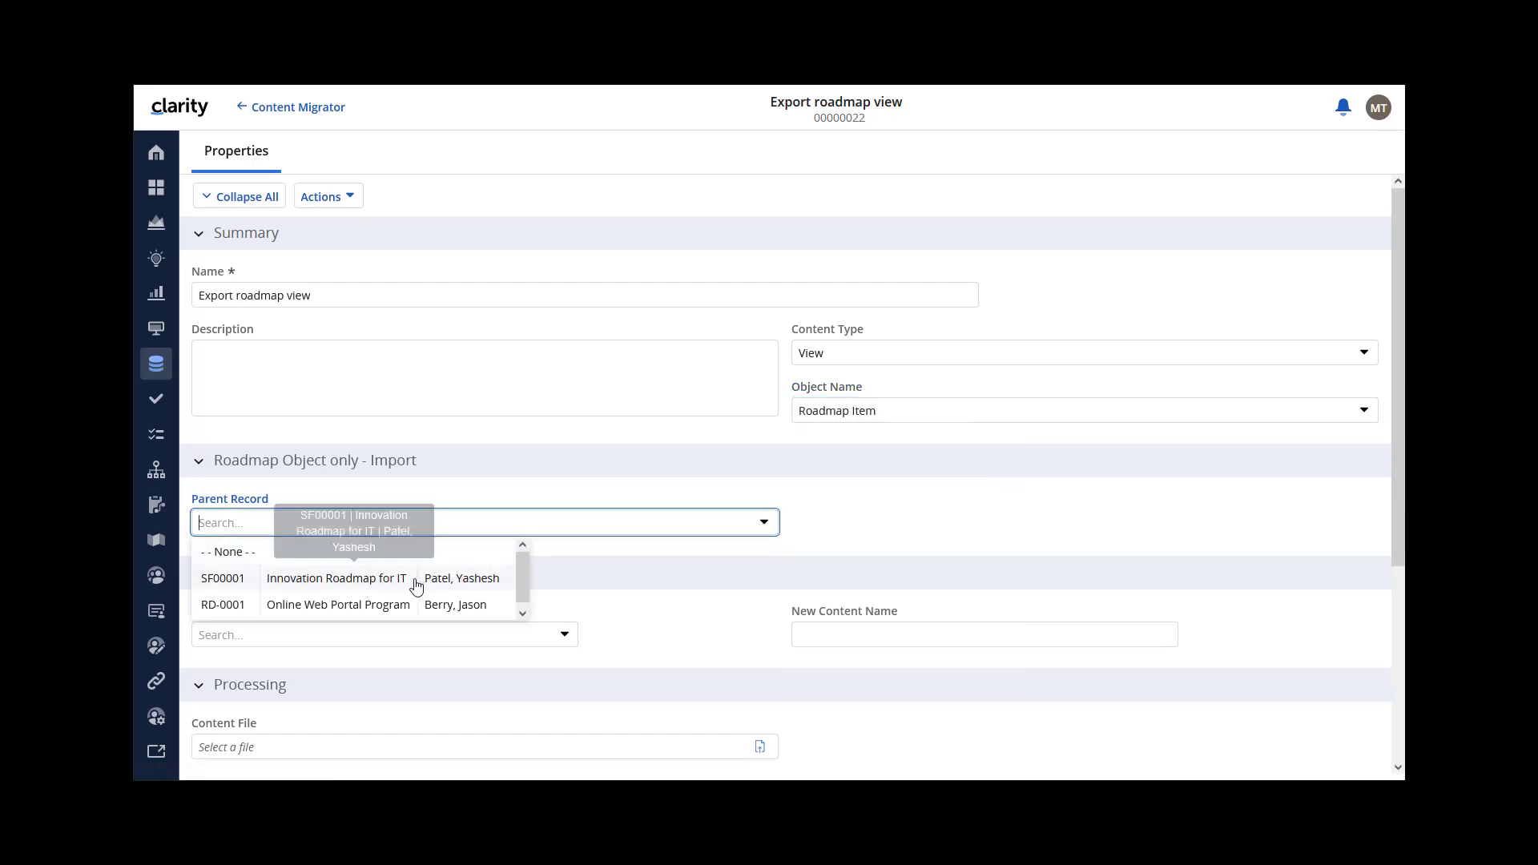
{"action": "left_click", "coordinate": [334, 586]}
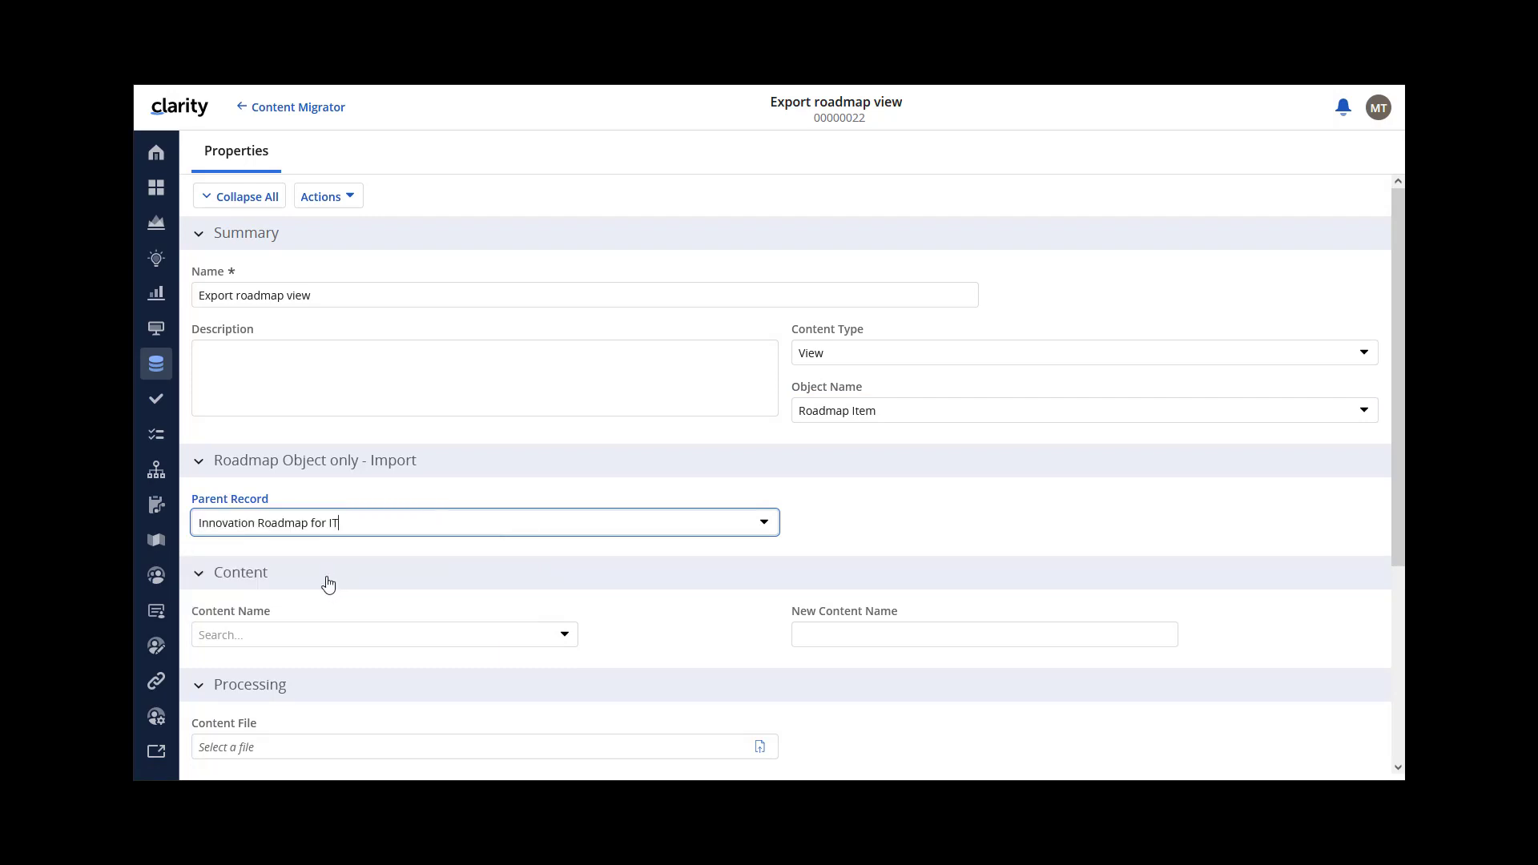
{"action": "left_click", "coordinate": [555, 635]}
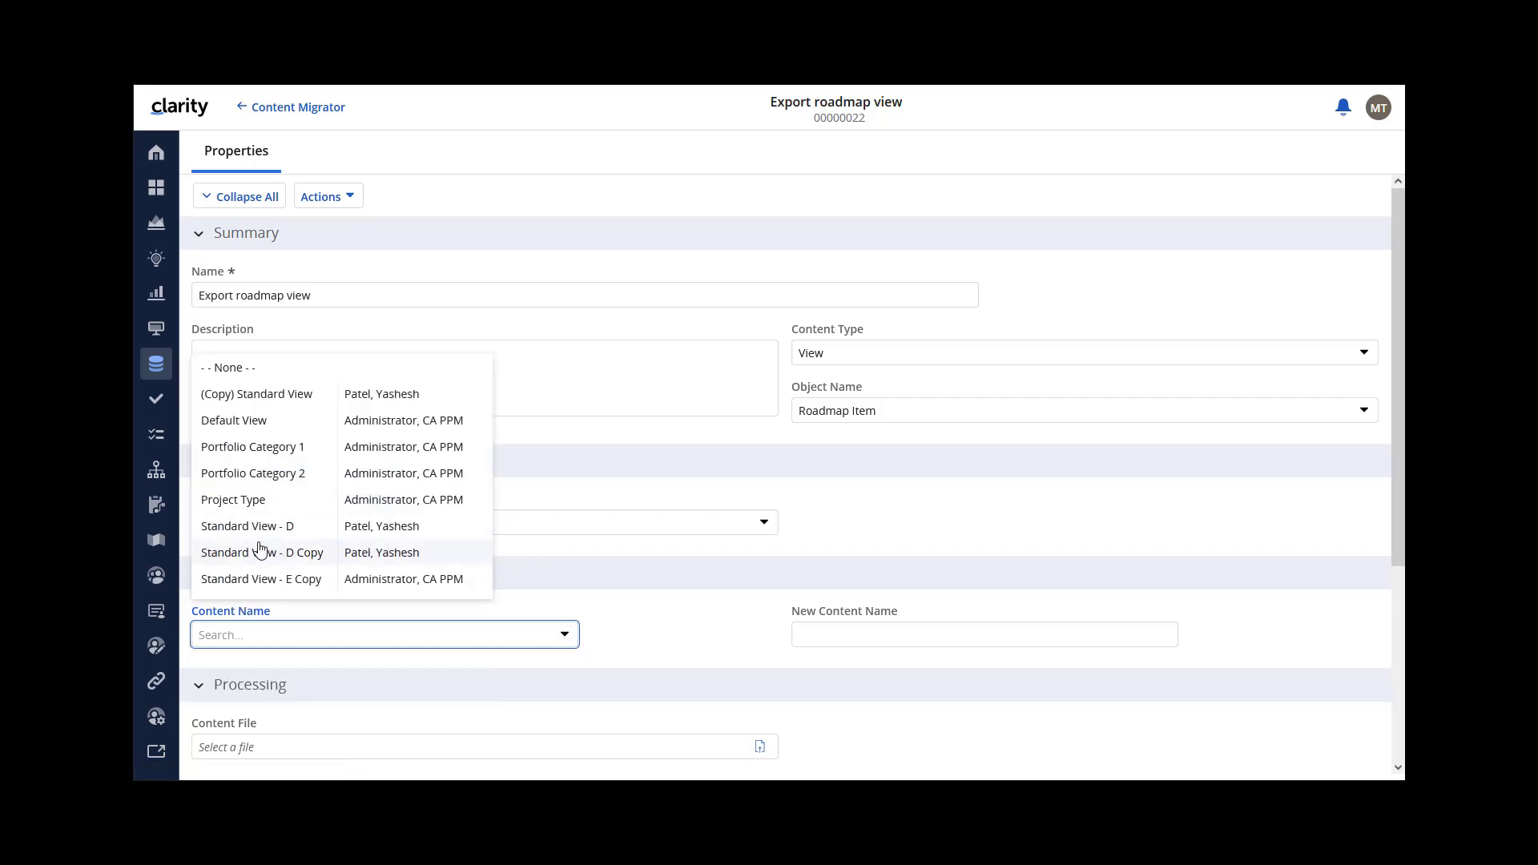
{"action": "left_click", "coordinate": [251, 399]}
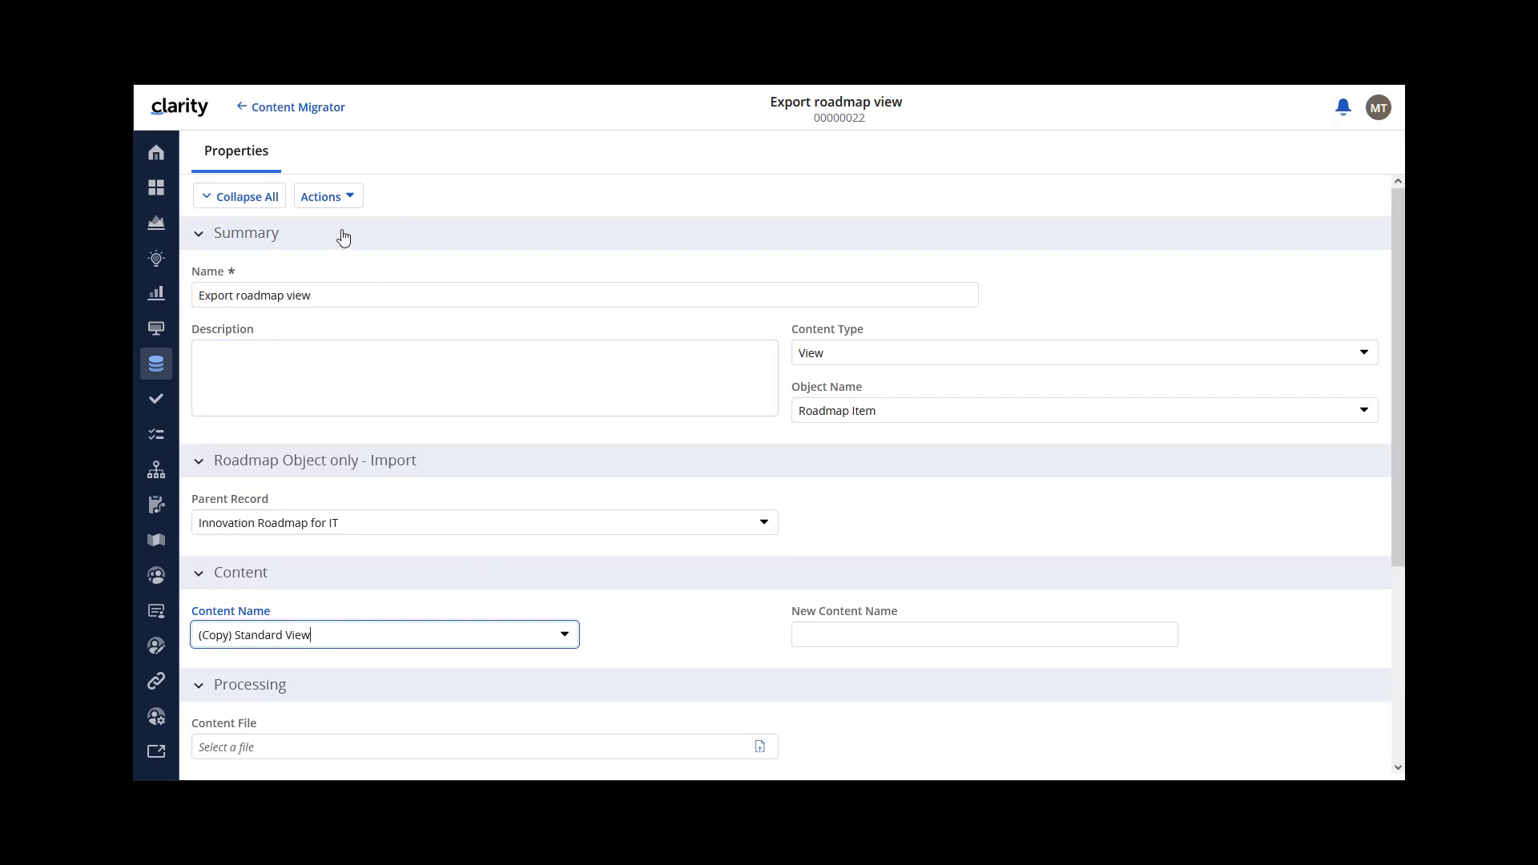
Export the (Copy) Standard View content, refresh the record, and check the generated content file.
{"action": "left_click", "coordinate": [323, 197]}
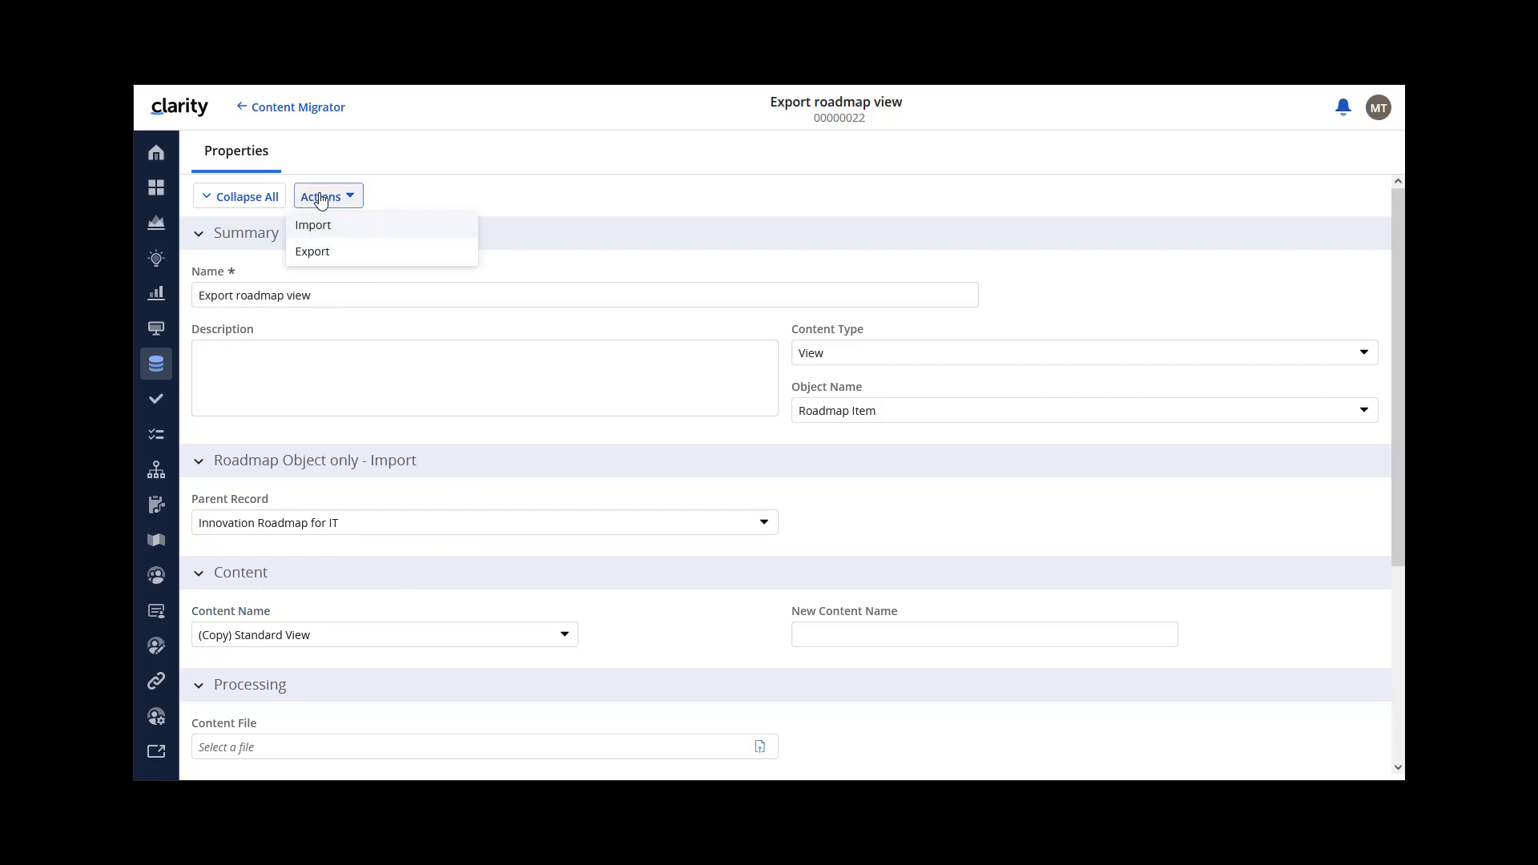
{"action": "left_click", "coordinate": [312, 251]}
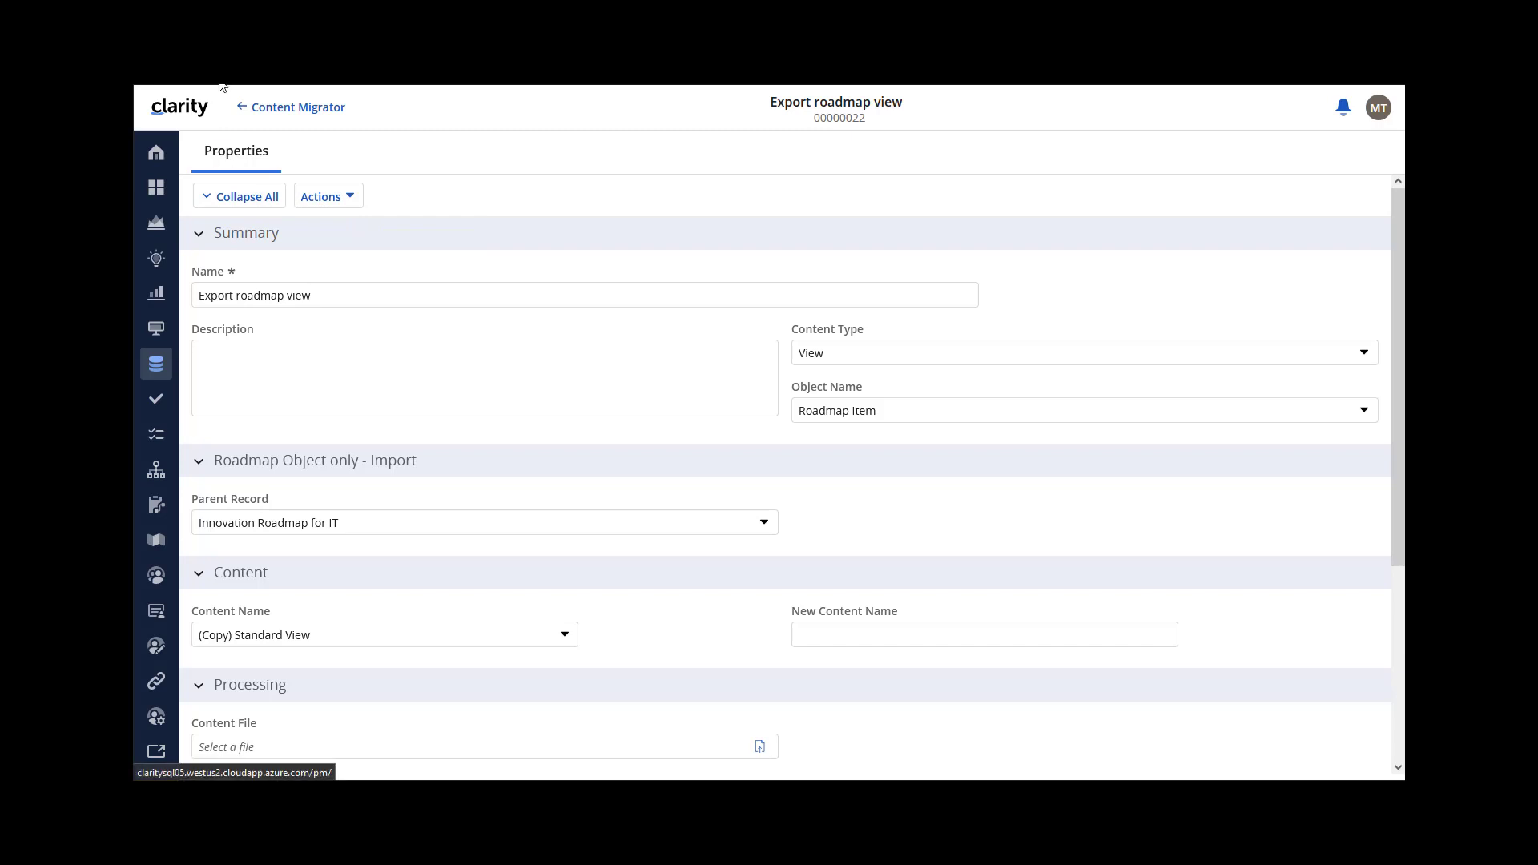
{"action": "key", "text": "F5"}
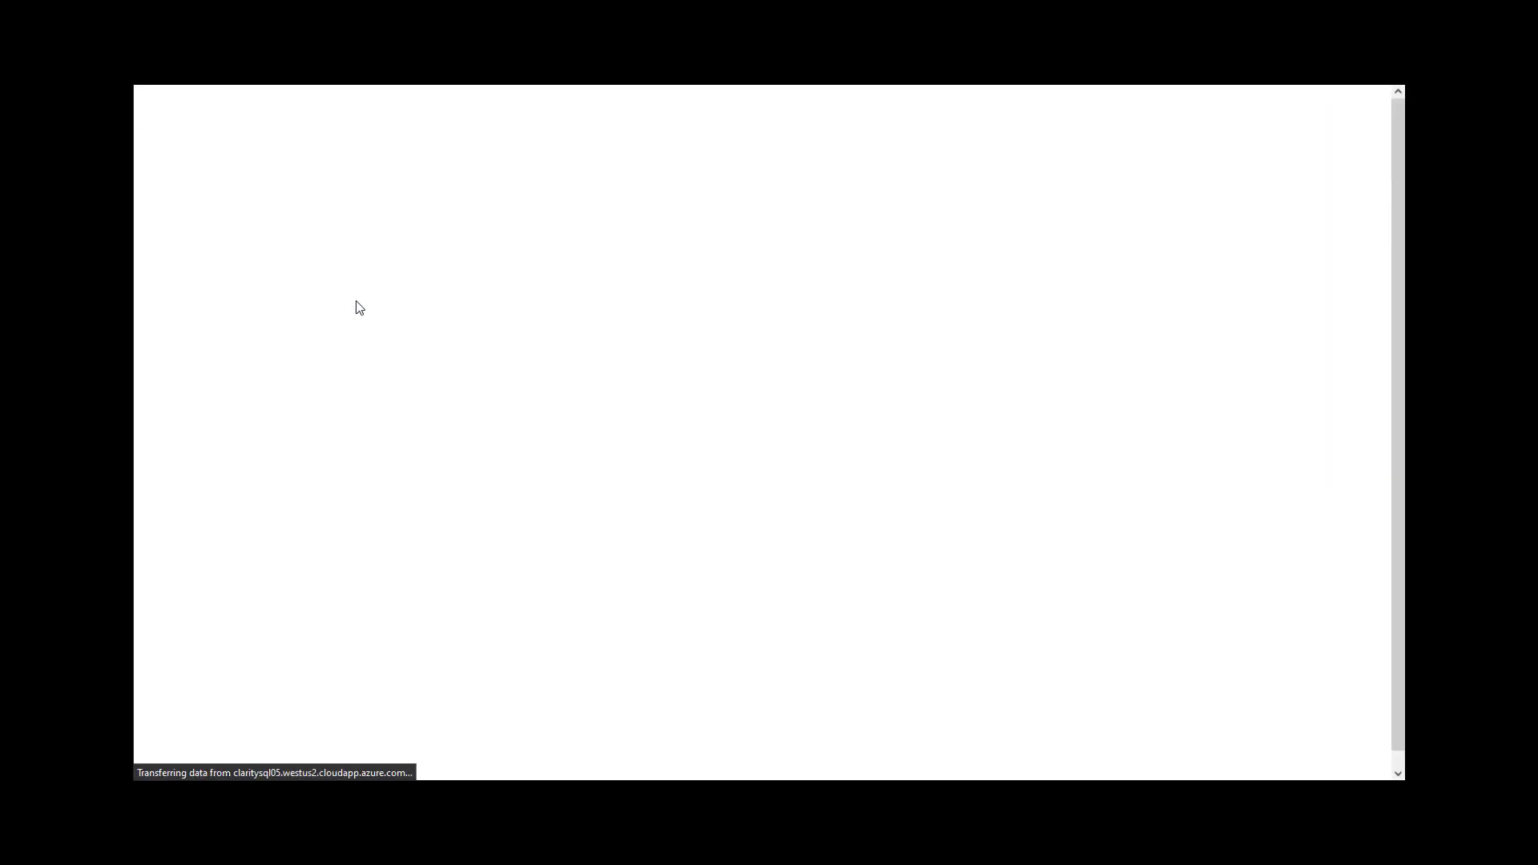
{"action": "scroll", "coordinate": [374, 512], "scroll_direction": "down", "scroll_amount": 2}
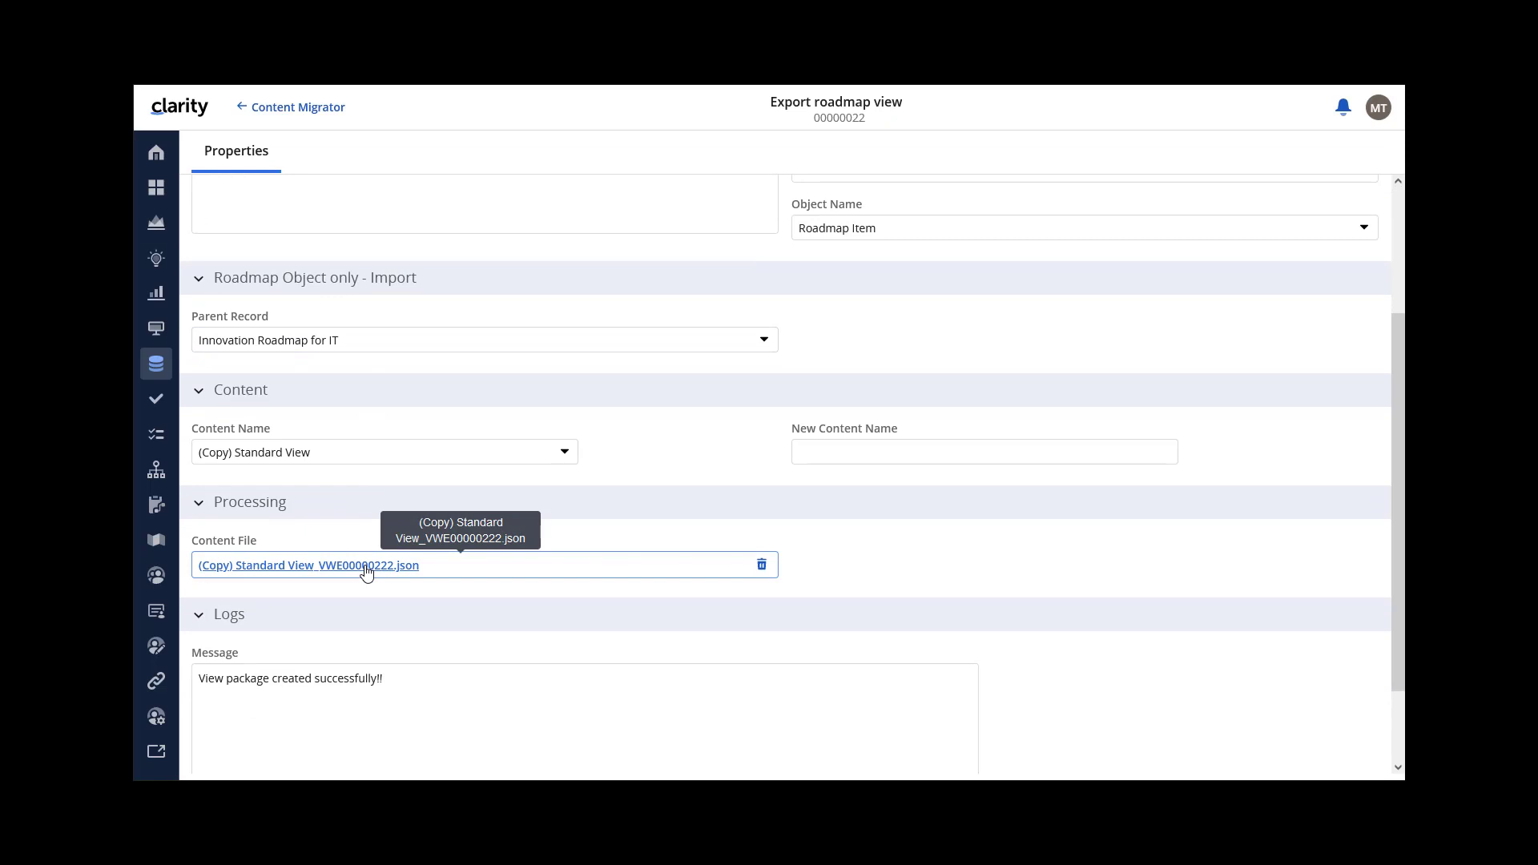
Set the roadmap record's new content name to "Standard view (2023)", run the import, and check the log messages.
{"action": "left_click", "coordinate": [918, 449]}
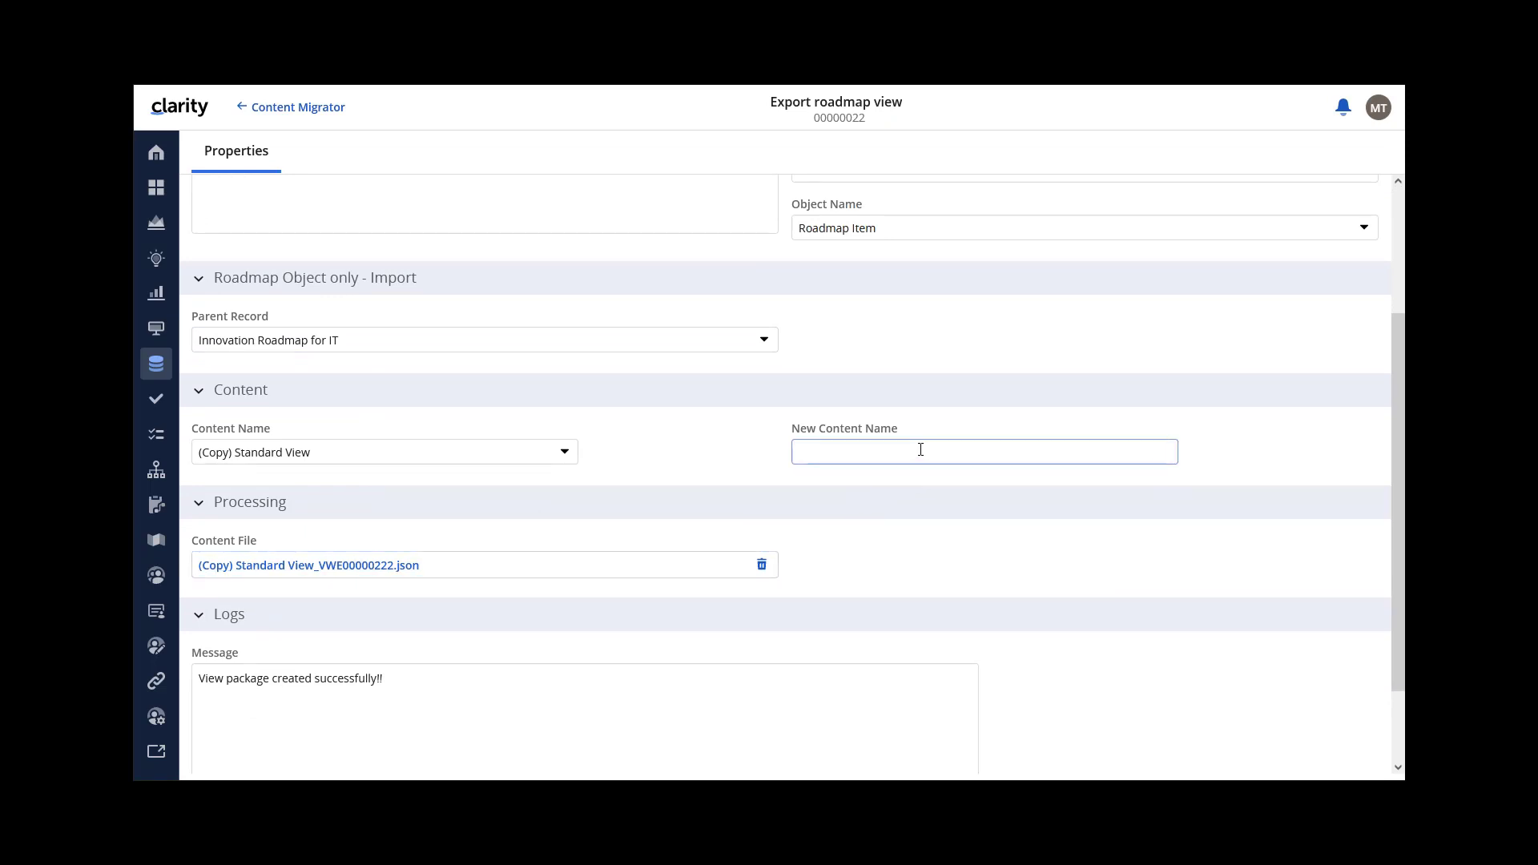
{"action": "left_click", "coordinate": [918, 450]}
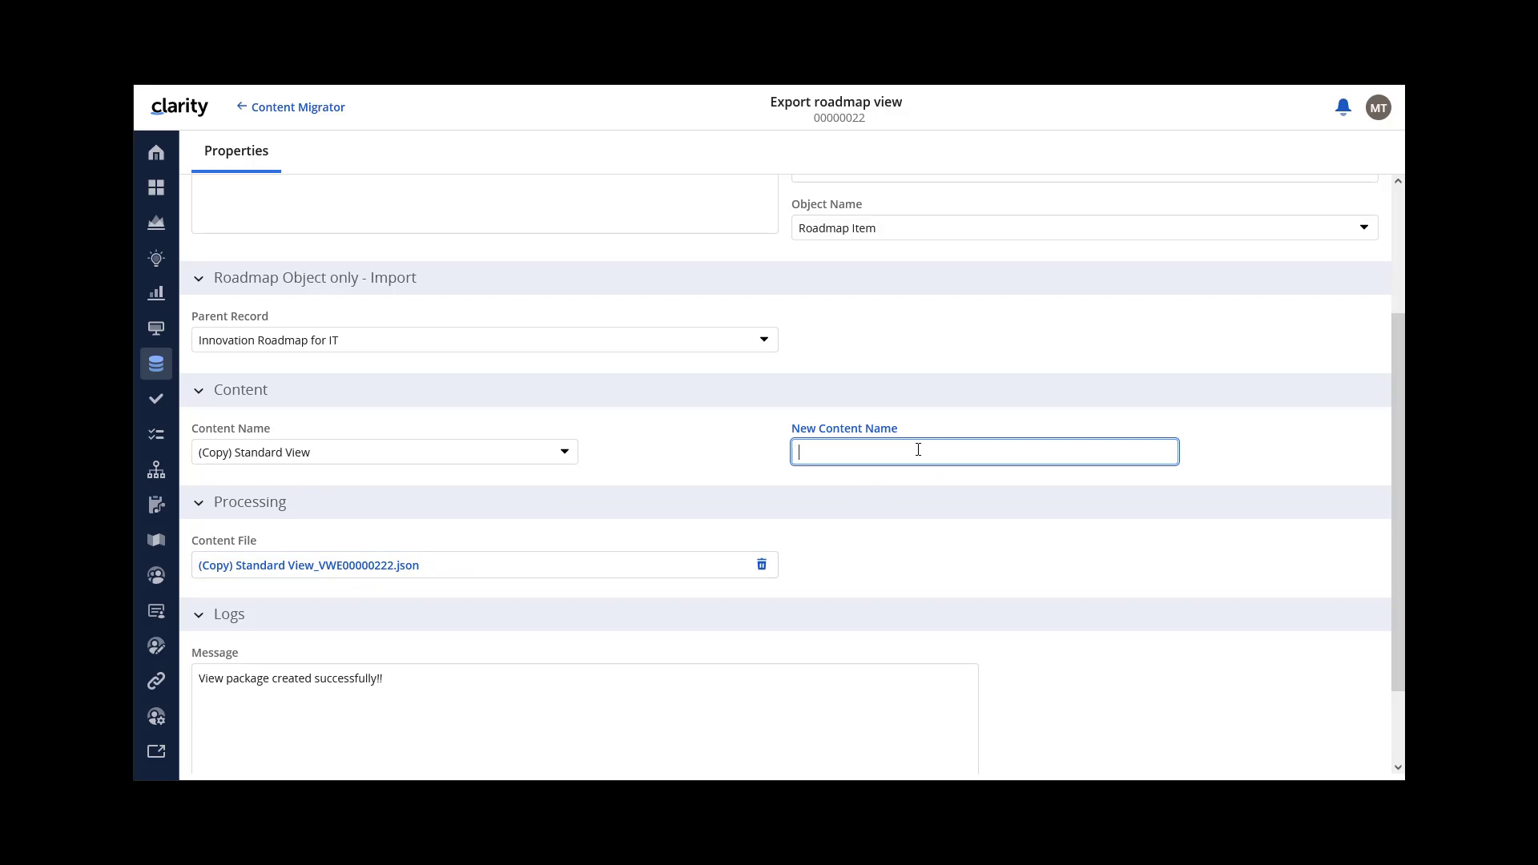
{"action": "type", "text": "Standard view (2023)"}
{"action": "scroll", "coordinate": [370, 212], "scroll_direction": "up", "scroll_amount": 3}
{"action": "left_click", "coordinate": [332, 206]}
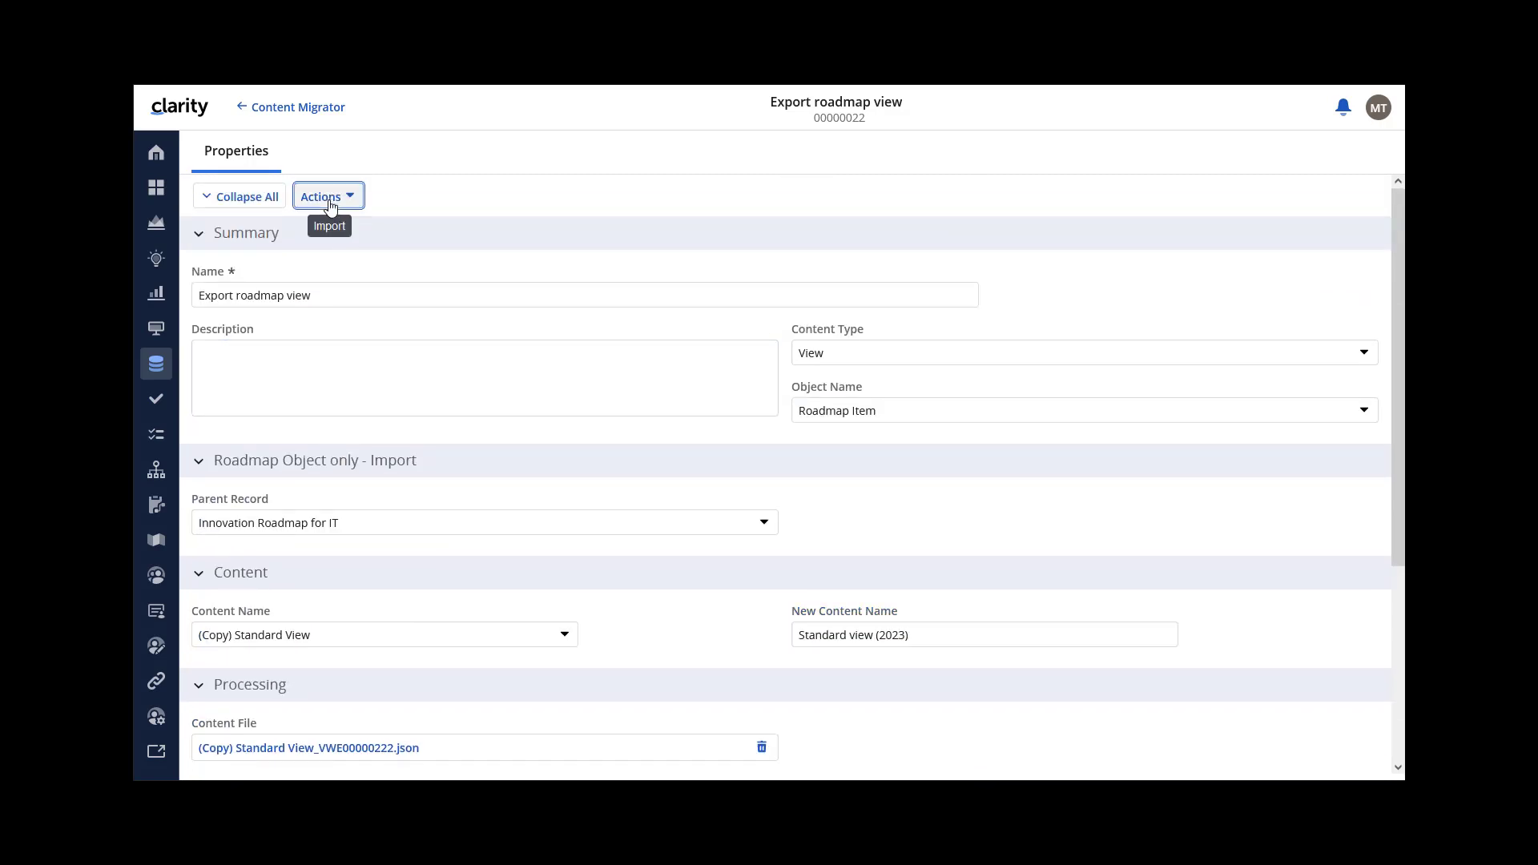
{"action": "left_click", "coordinate": [322, 226]}
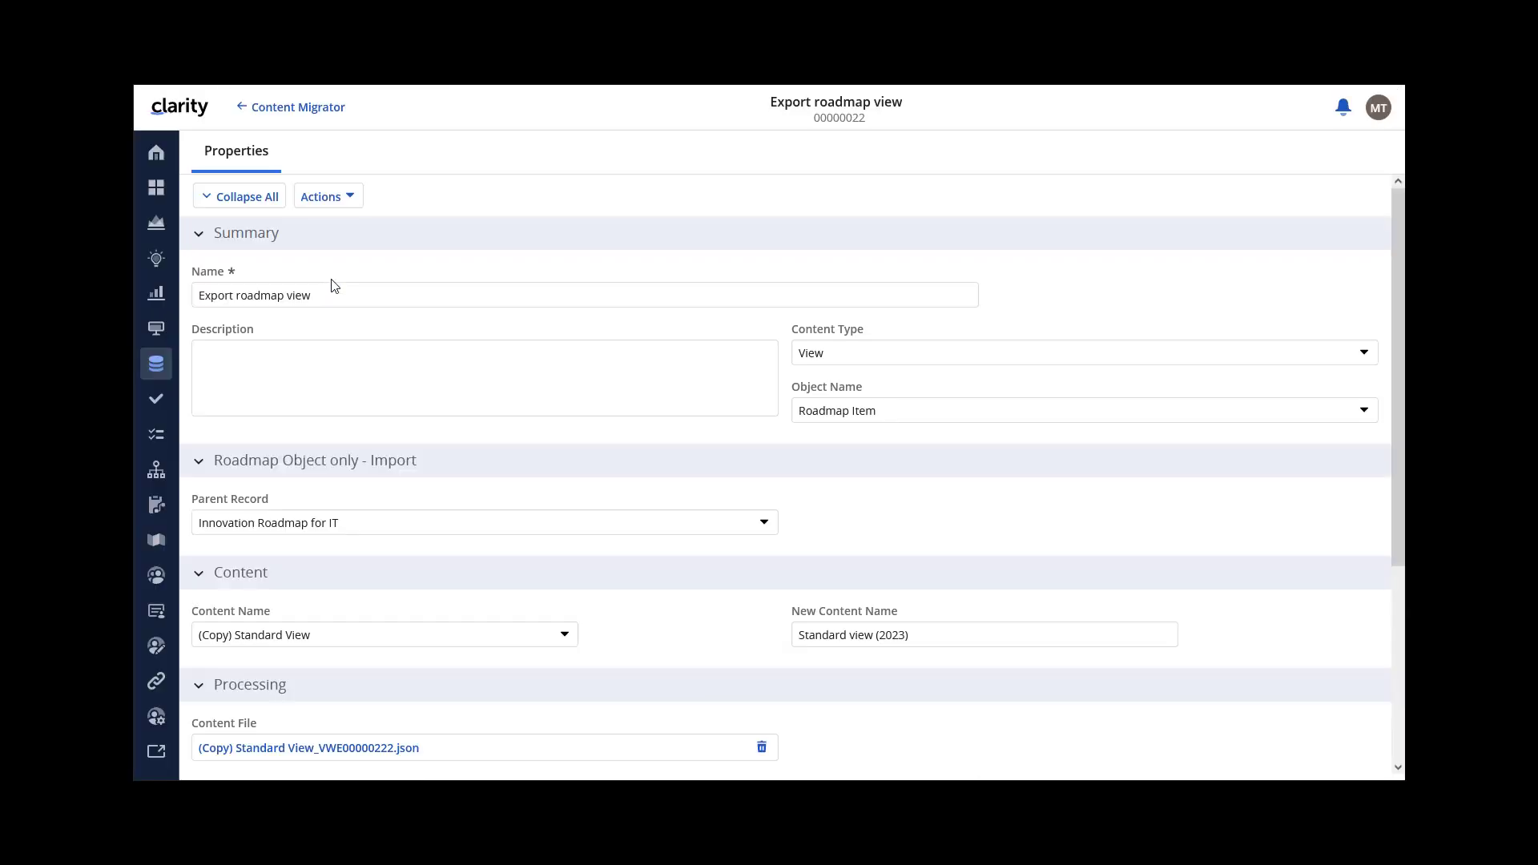
{"action": "scroll", "coordinate": [333, 320], "scroll_direction": "down", "scroll_amount": 5}
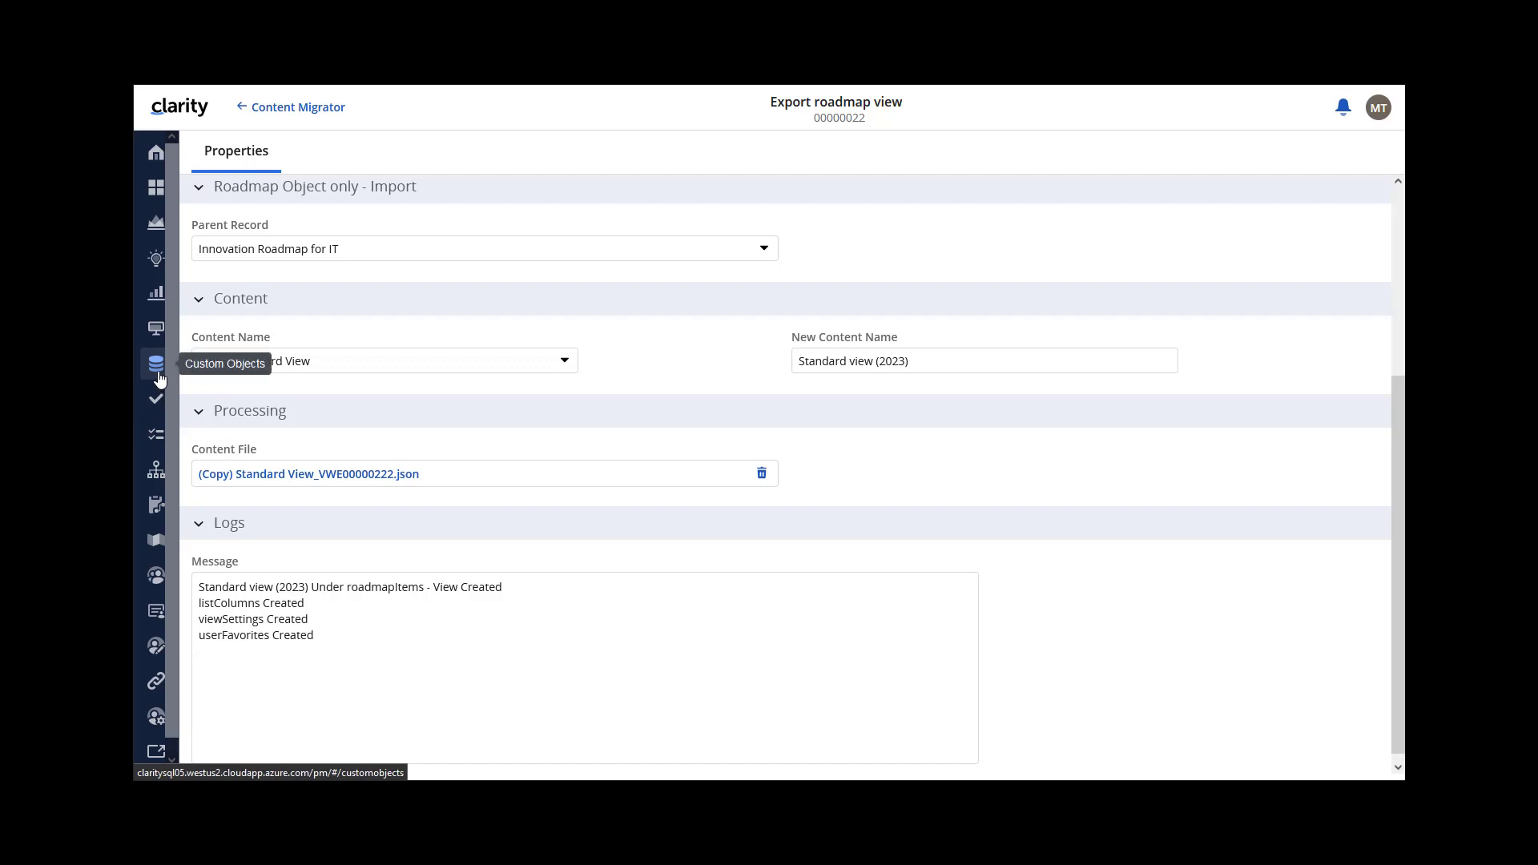
Open the Innovation Roadmap for IT from the Roadmaps page and show its list of available views.
{"action": "left_click", "coordinate": [157, 540]}
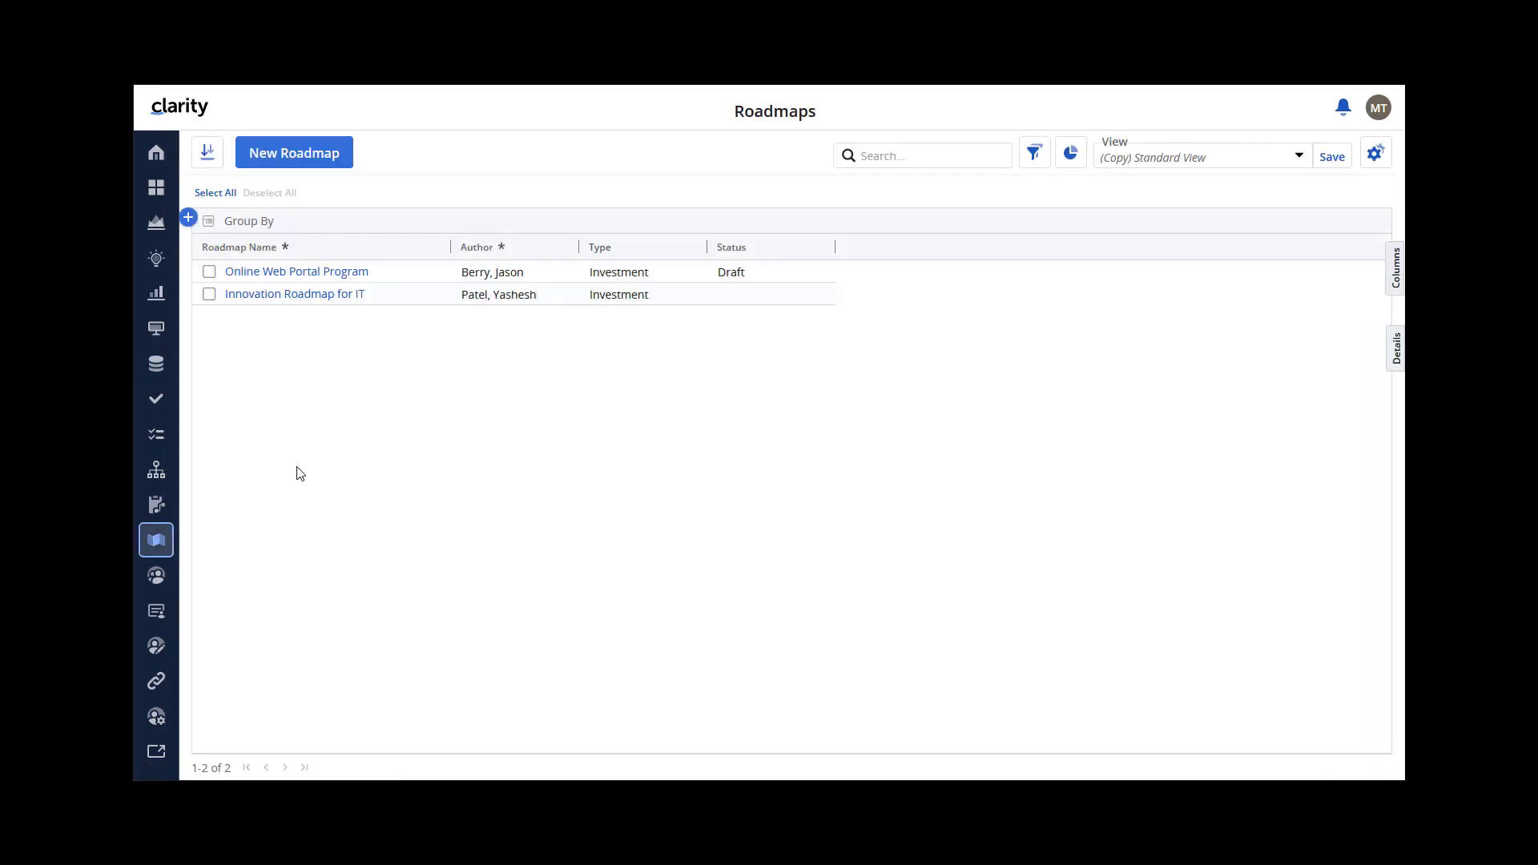
{"action": "left_click", "coordinate": [253, 297]}
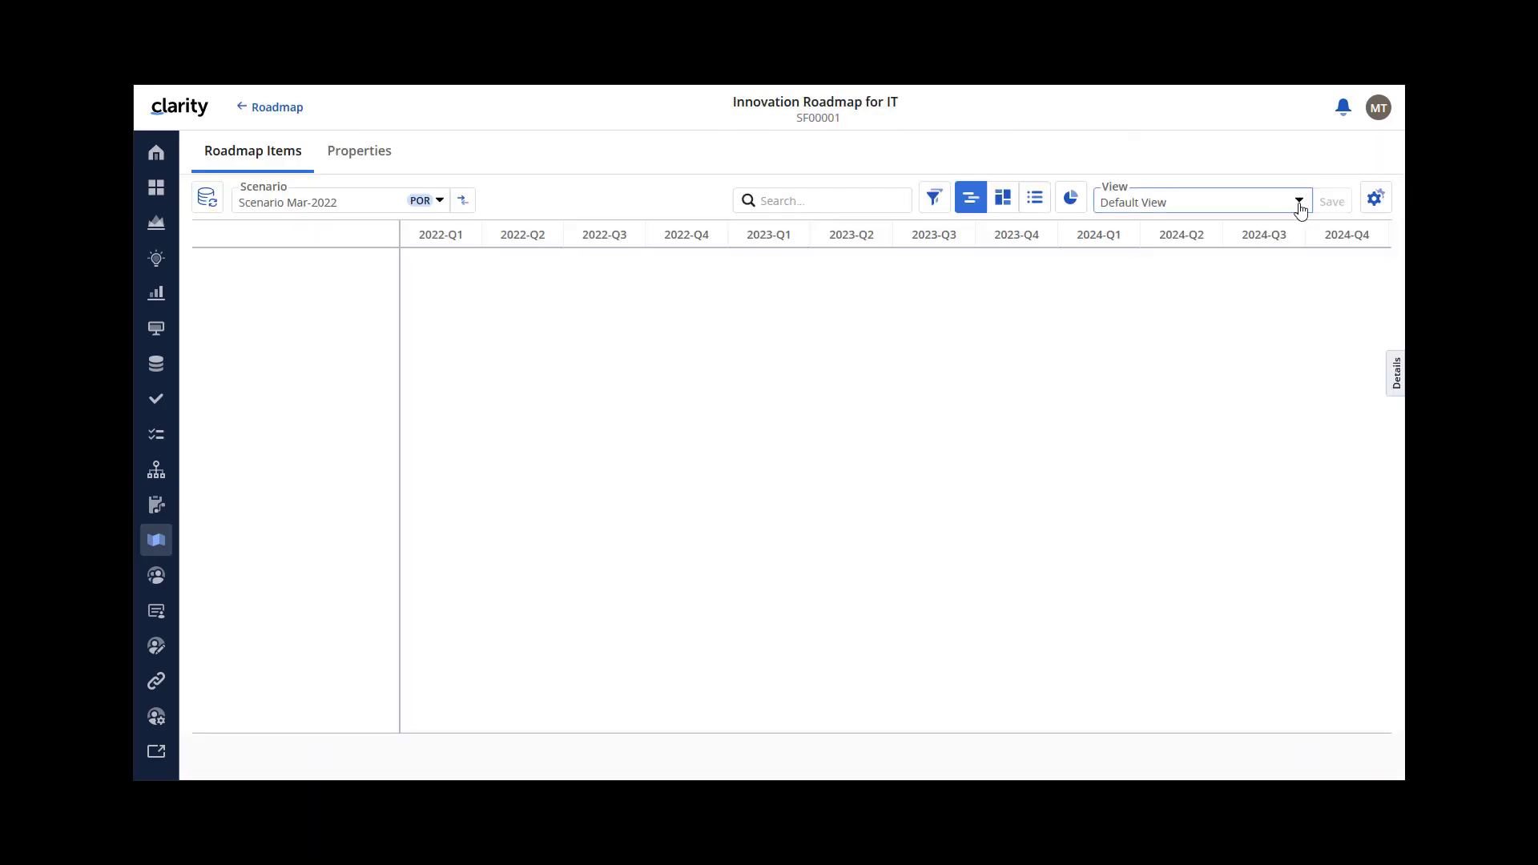
{"action": "left_click", "coordinate": [1299, 202]}
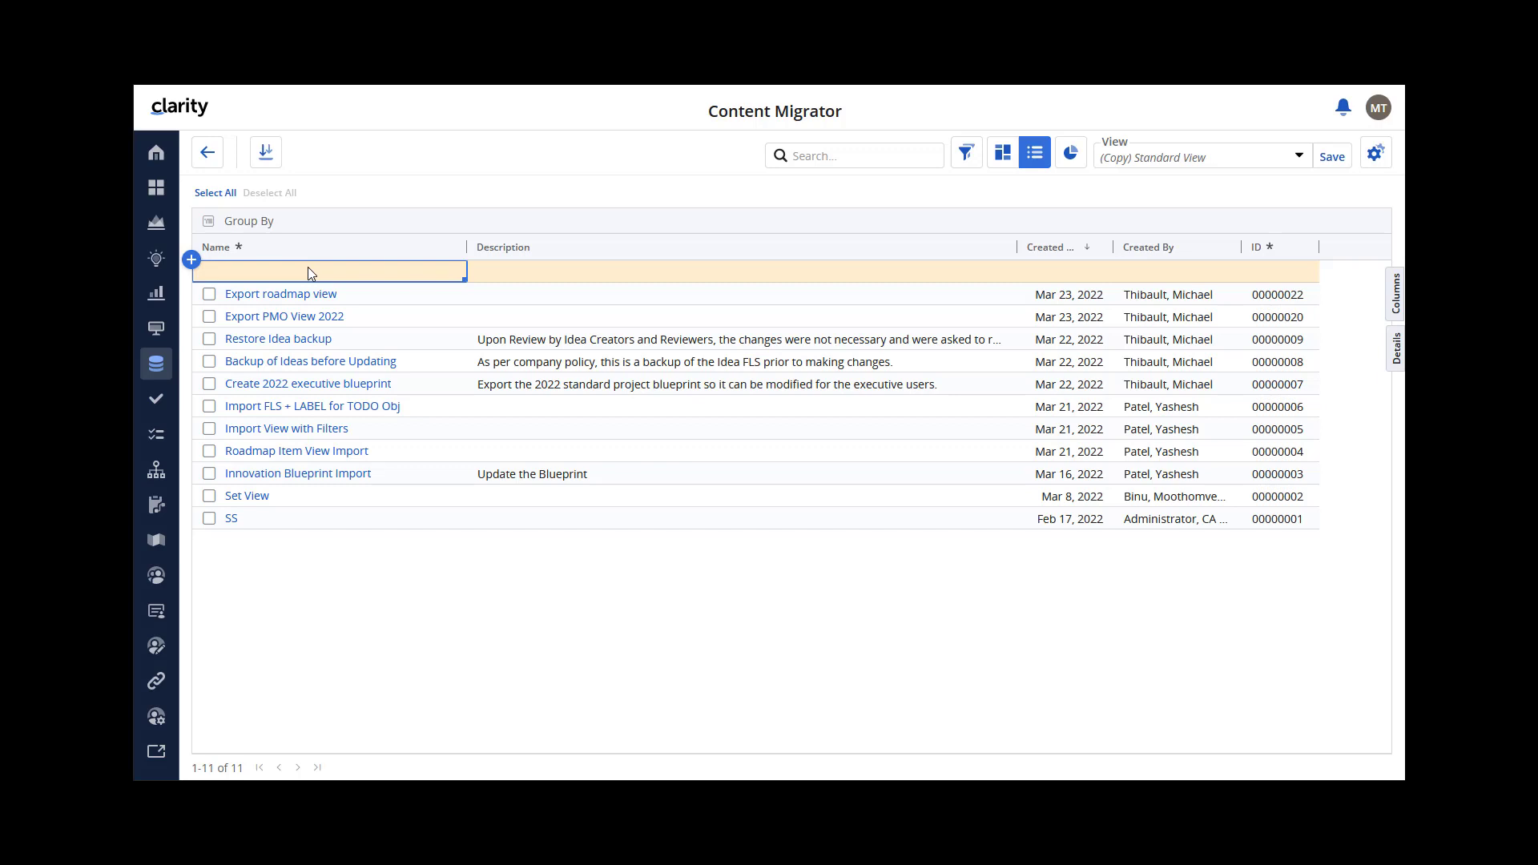
Add a new Content Migrator record named "Export FLS Idea".
{"action": "left_click", "coordinate": [309, 269]}
{"action": "type", "text": "Export FLS Idea"}
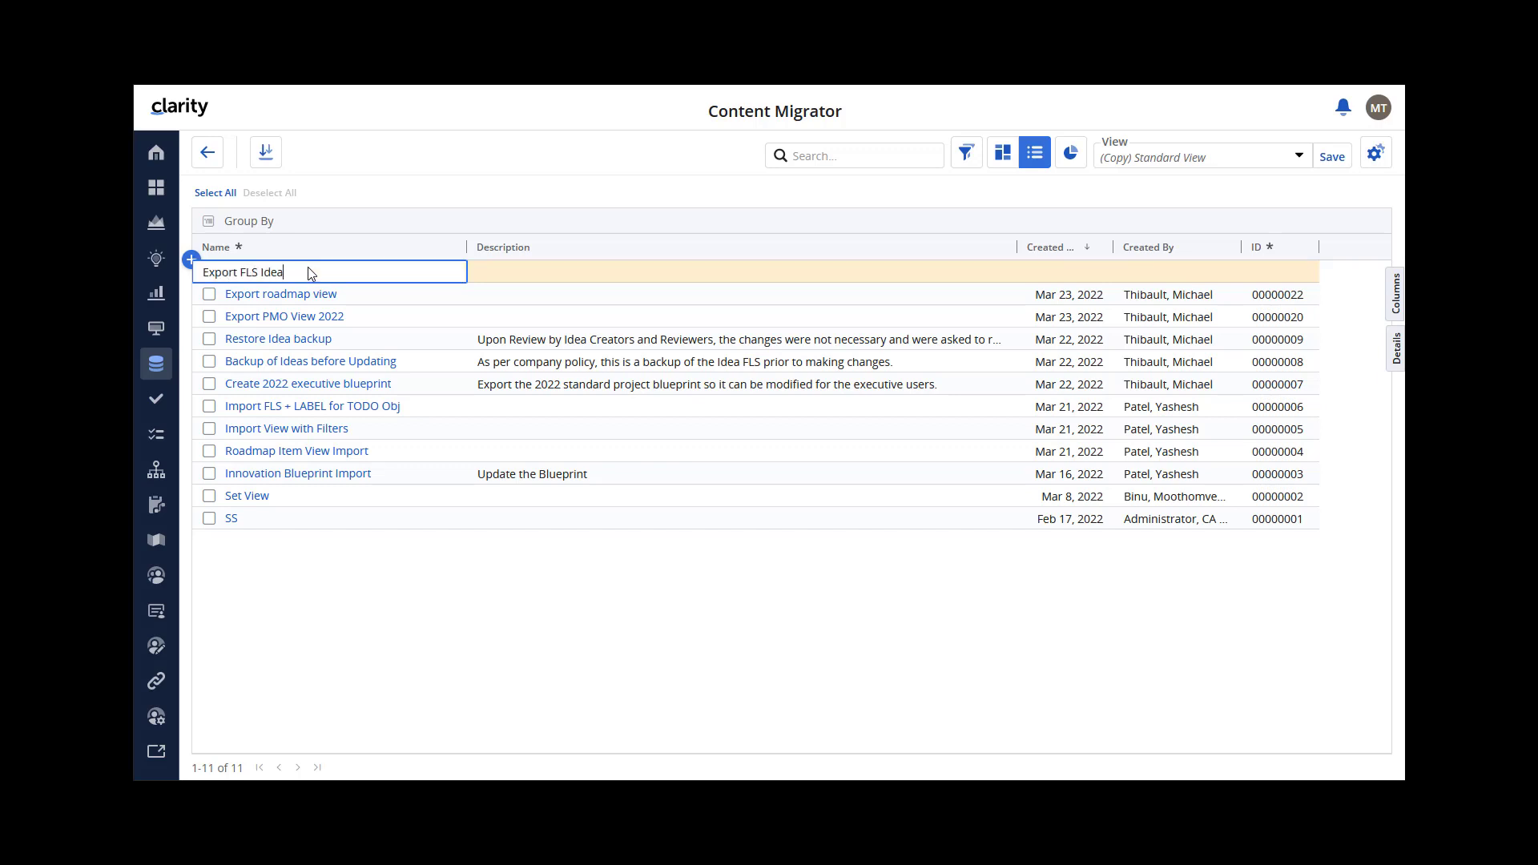
{"action": "left_click", "coordinate": [272, 551]}
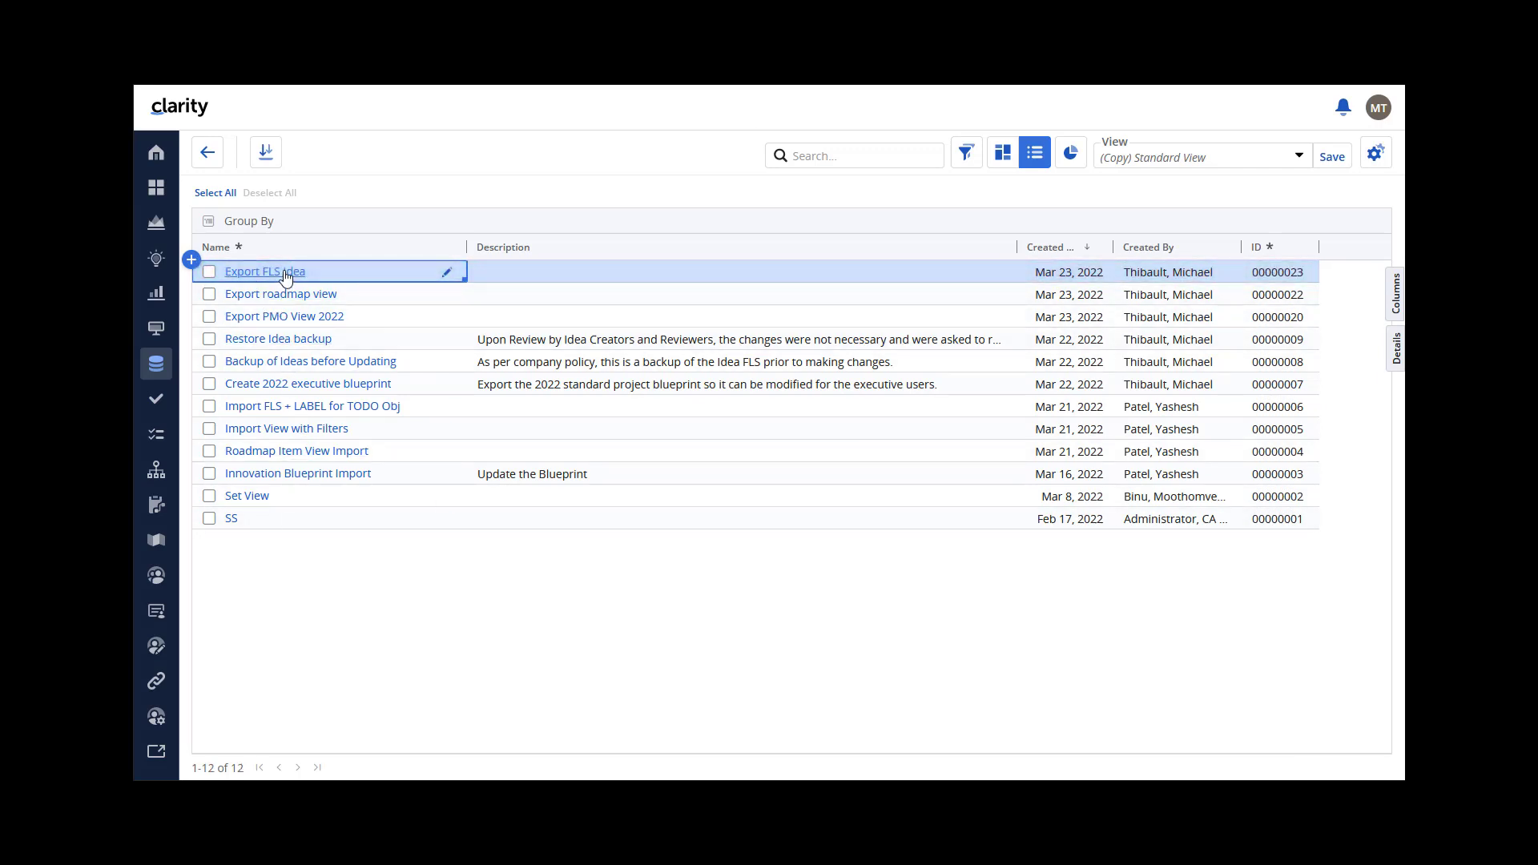
Set the Export FLS Idea record's content type to Field Level Security Only and its object to Idea, and run the export.
{"action": "left_click", "coordinate": [286, 277]}
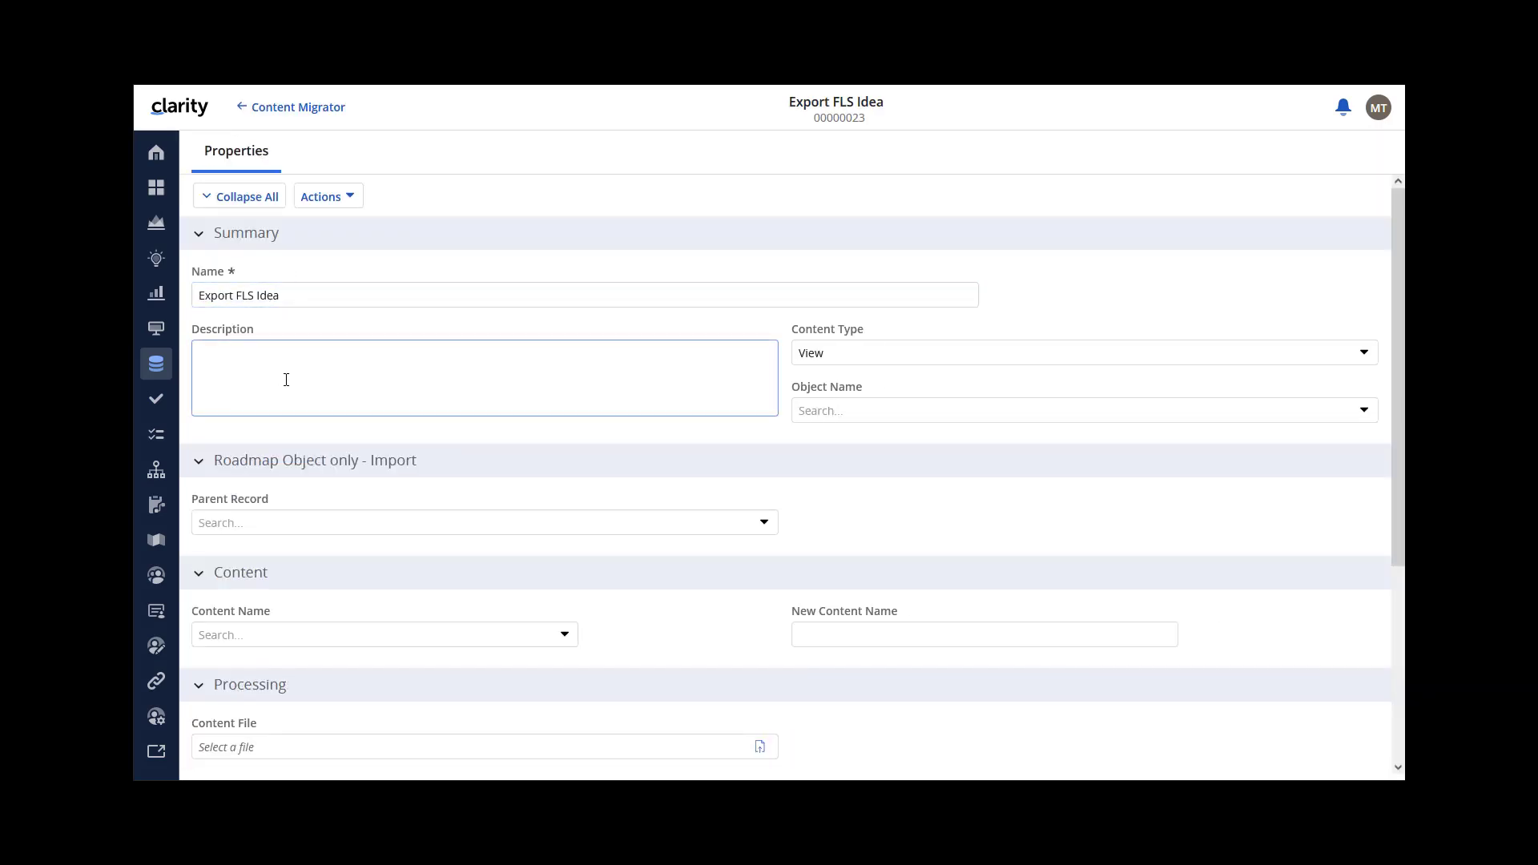
{"action": "left_click", "coordinate": [1361, 357]}
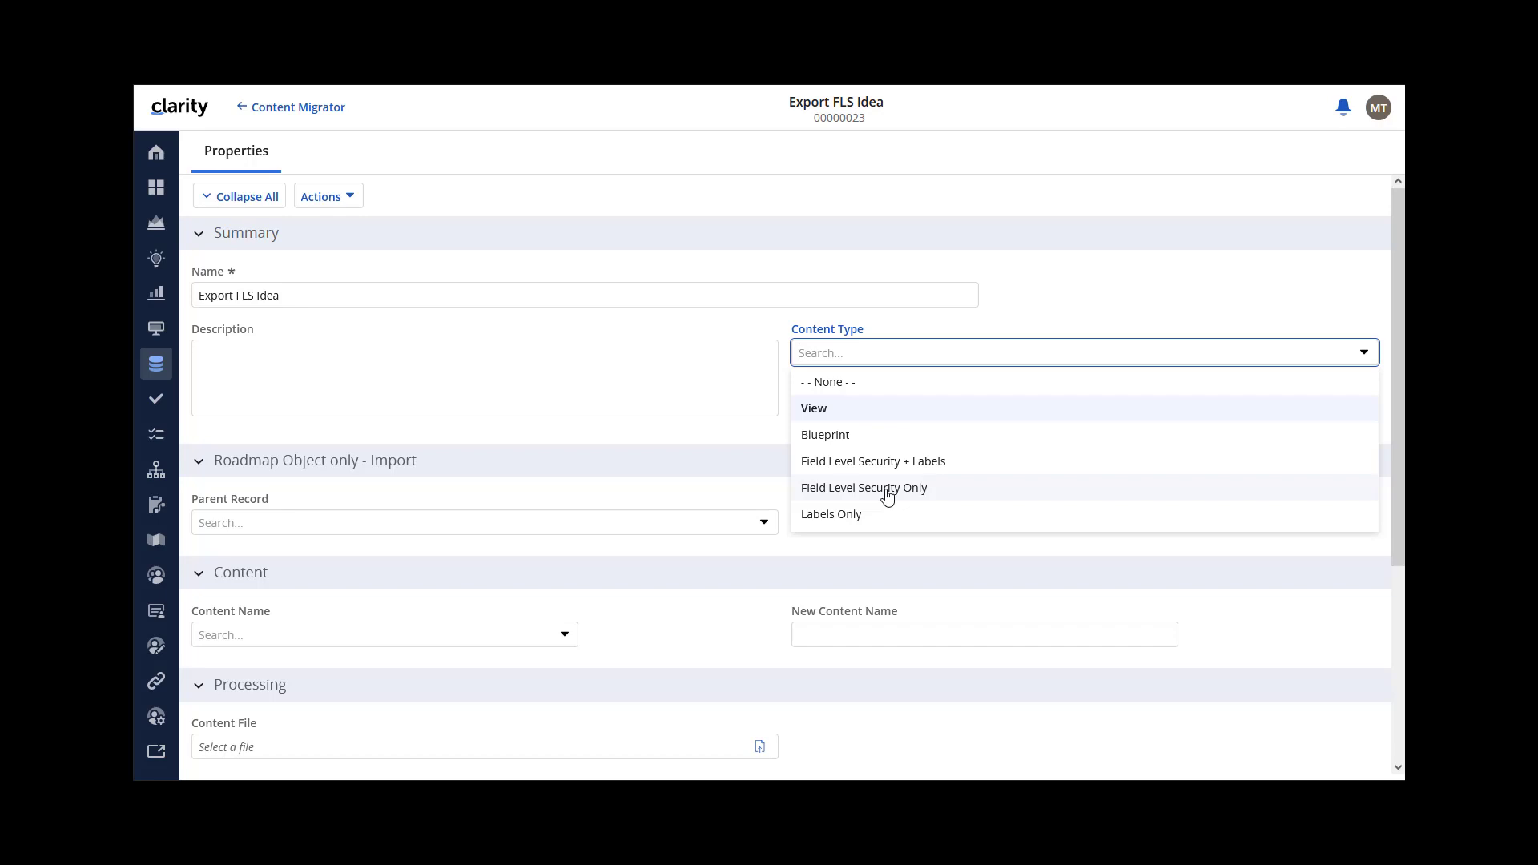
{"action": "left_click", "coordinate": [887, 497]}
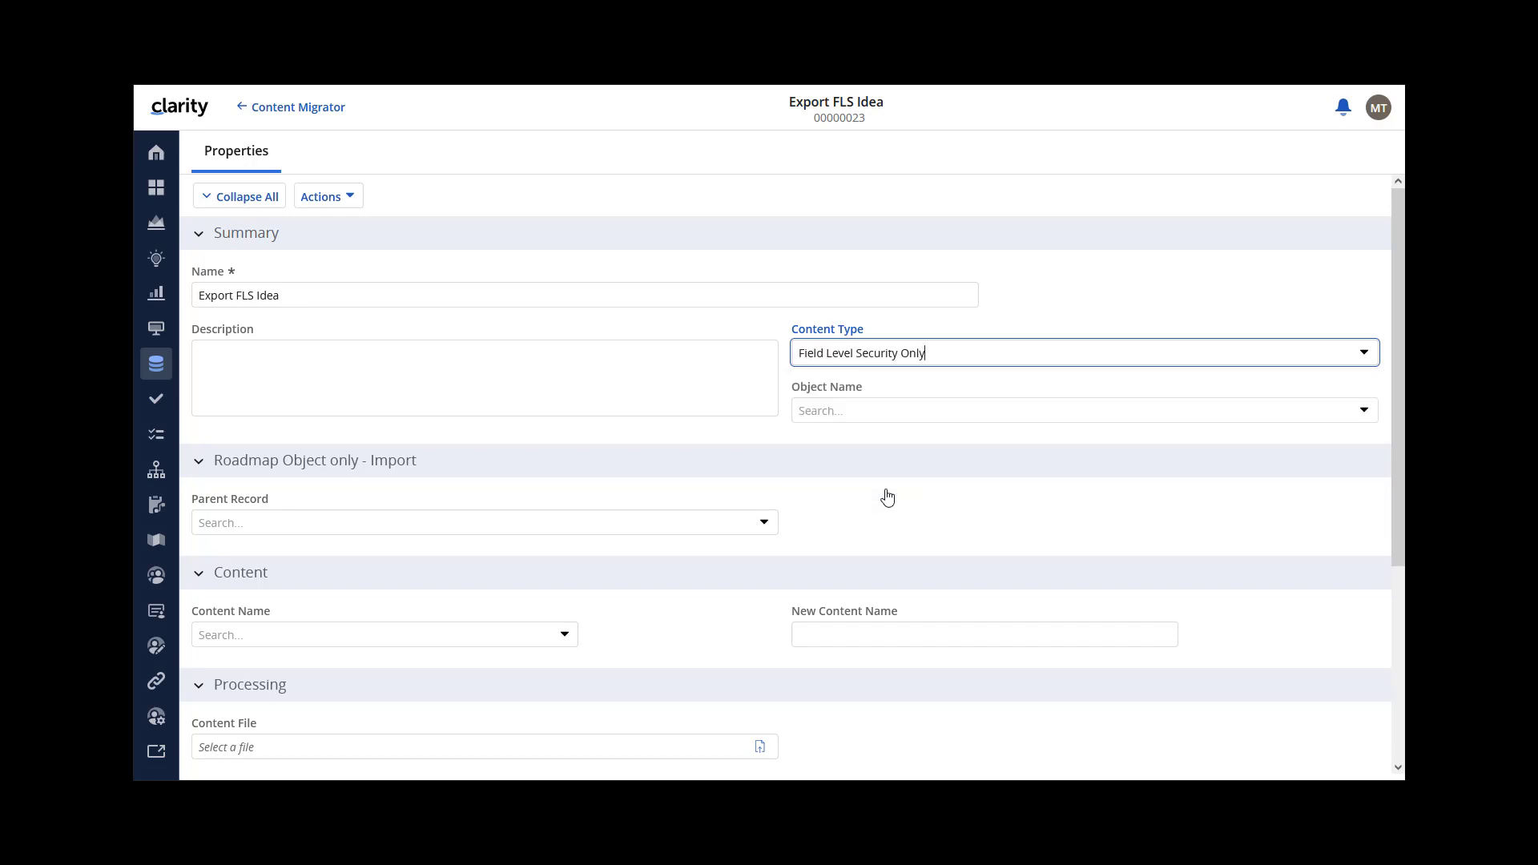
{"action": "left_click", "coordinate": [886, 414]}
{"action": "scroll", "coordinate": [869, 521], "scroll_direction": "down", "scroll_amount": 5}
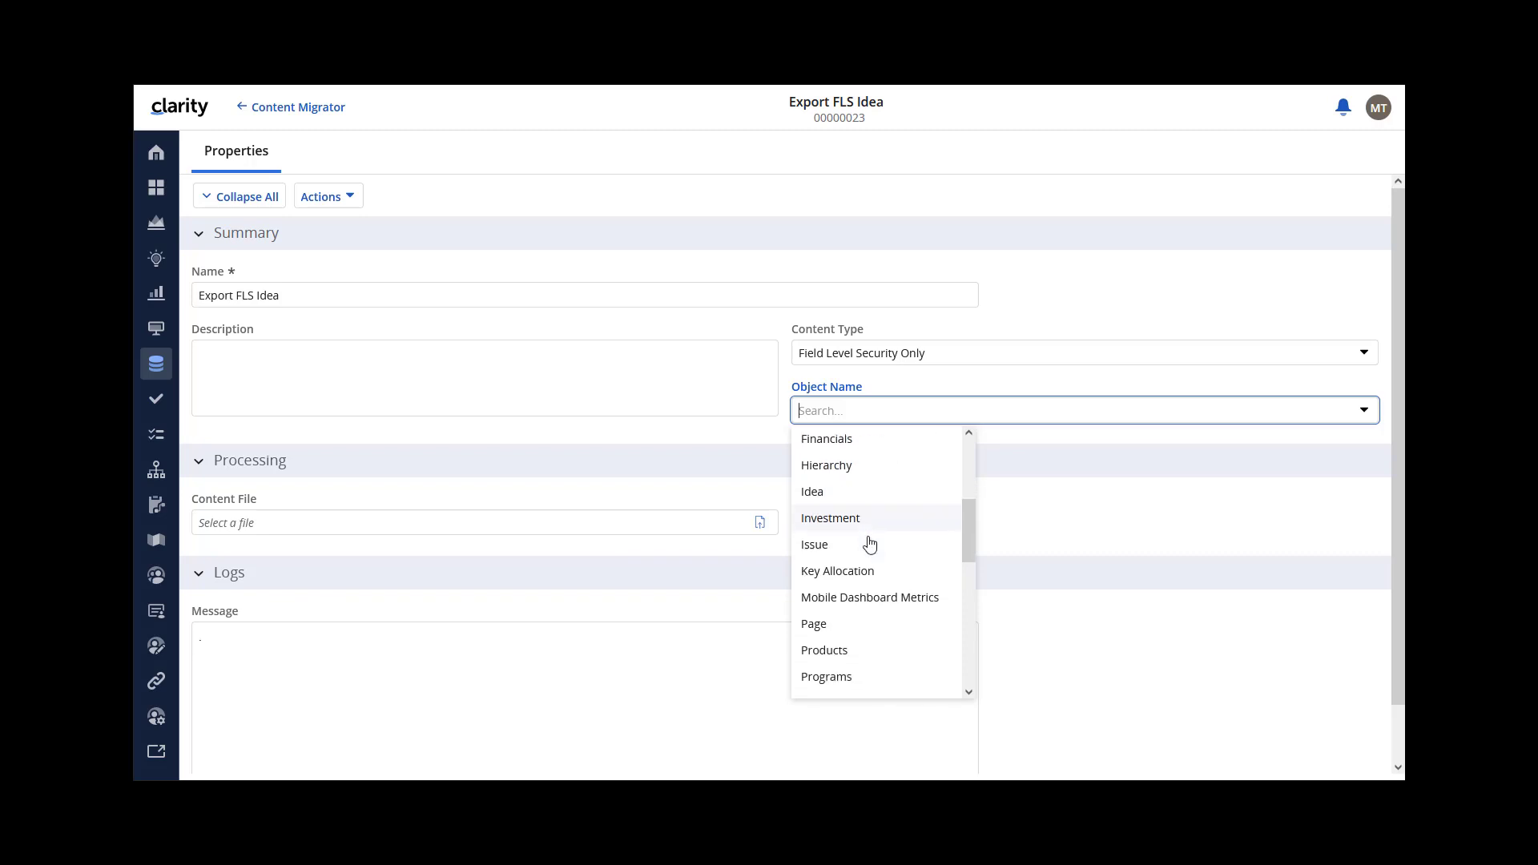
{"action": "scroll", "coordinate": [868, 540], "scroll_direction": "up", "scroll_amount": 1}
{"action": "left_click", "coordinate": [811, 522]}
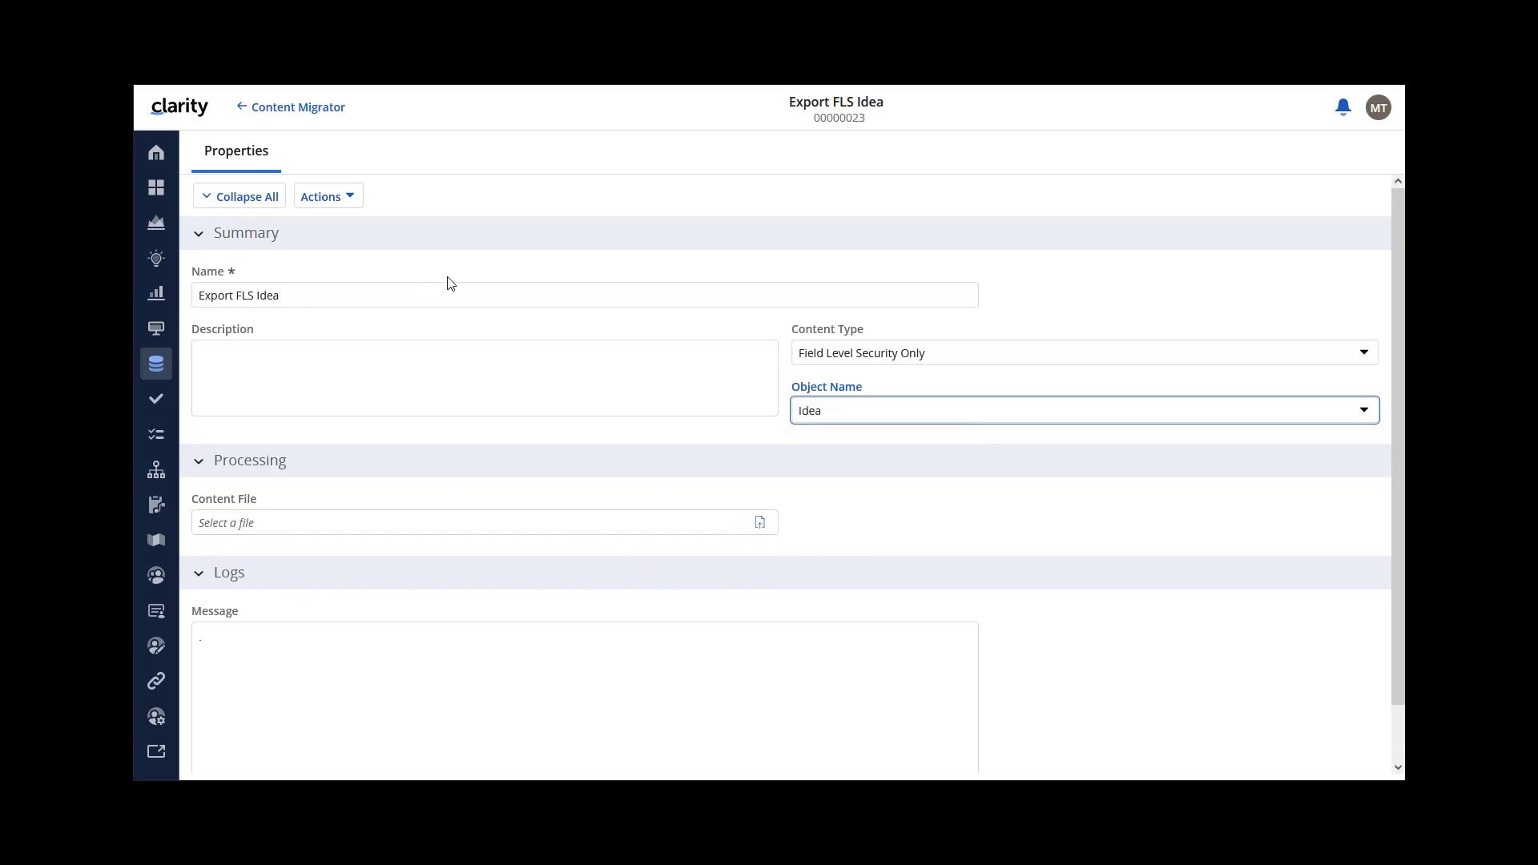
{"action": "left_click", "coordinate": [346, 210]}
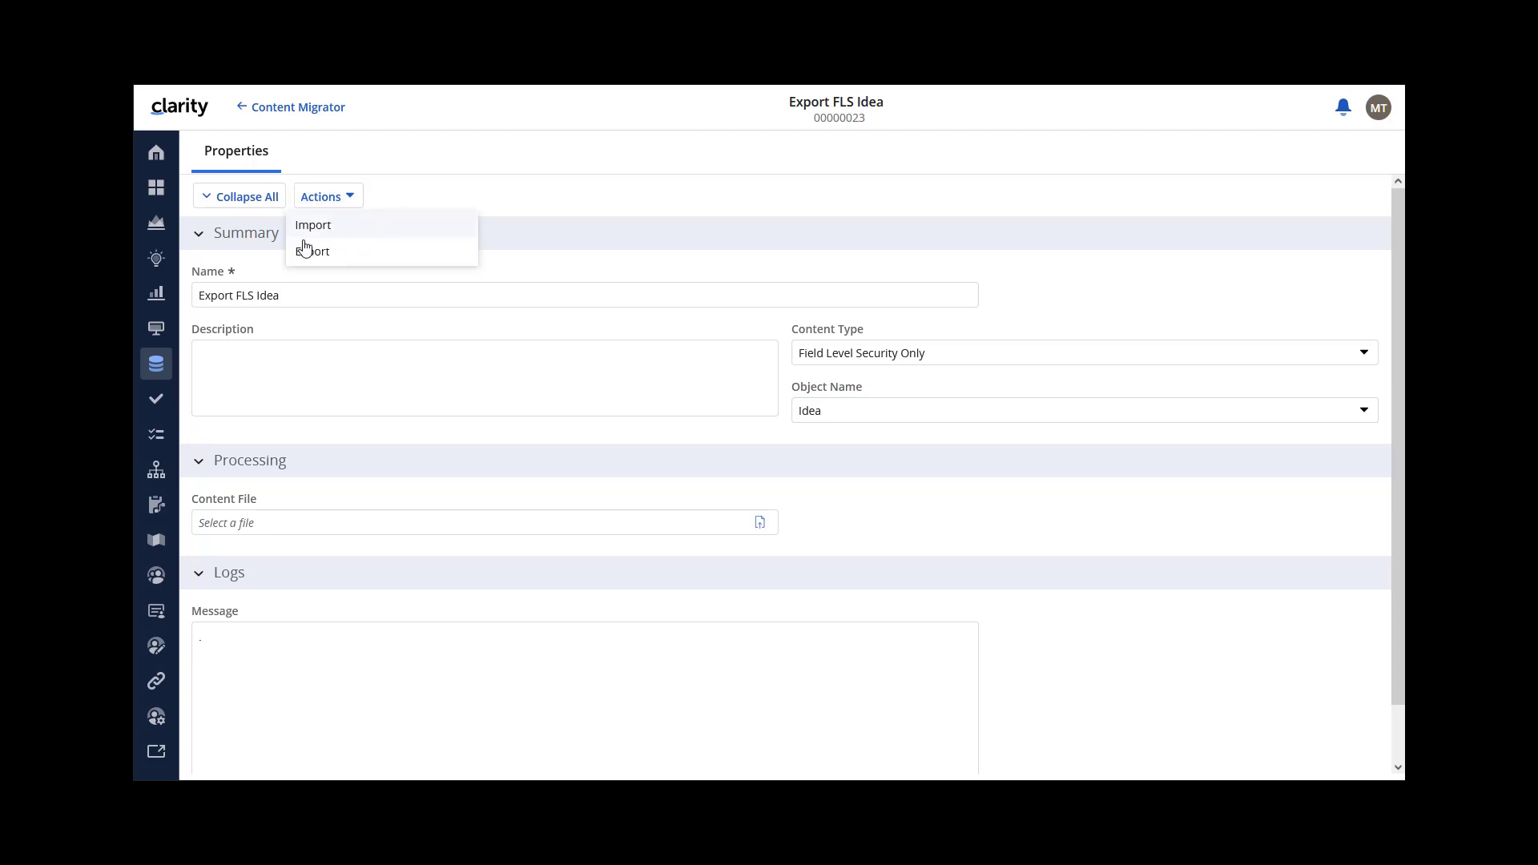
{"action": "left_click", "coordinate": [304, 253]}
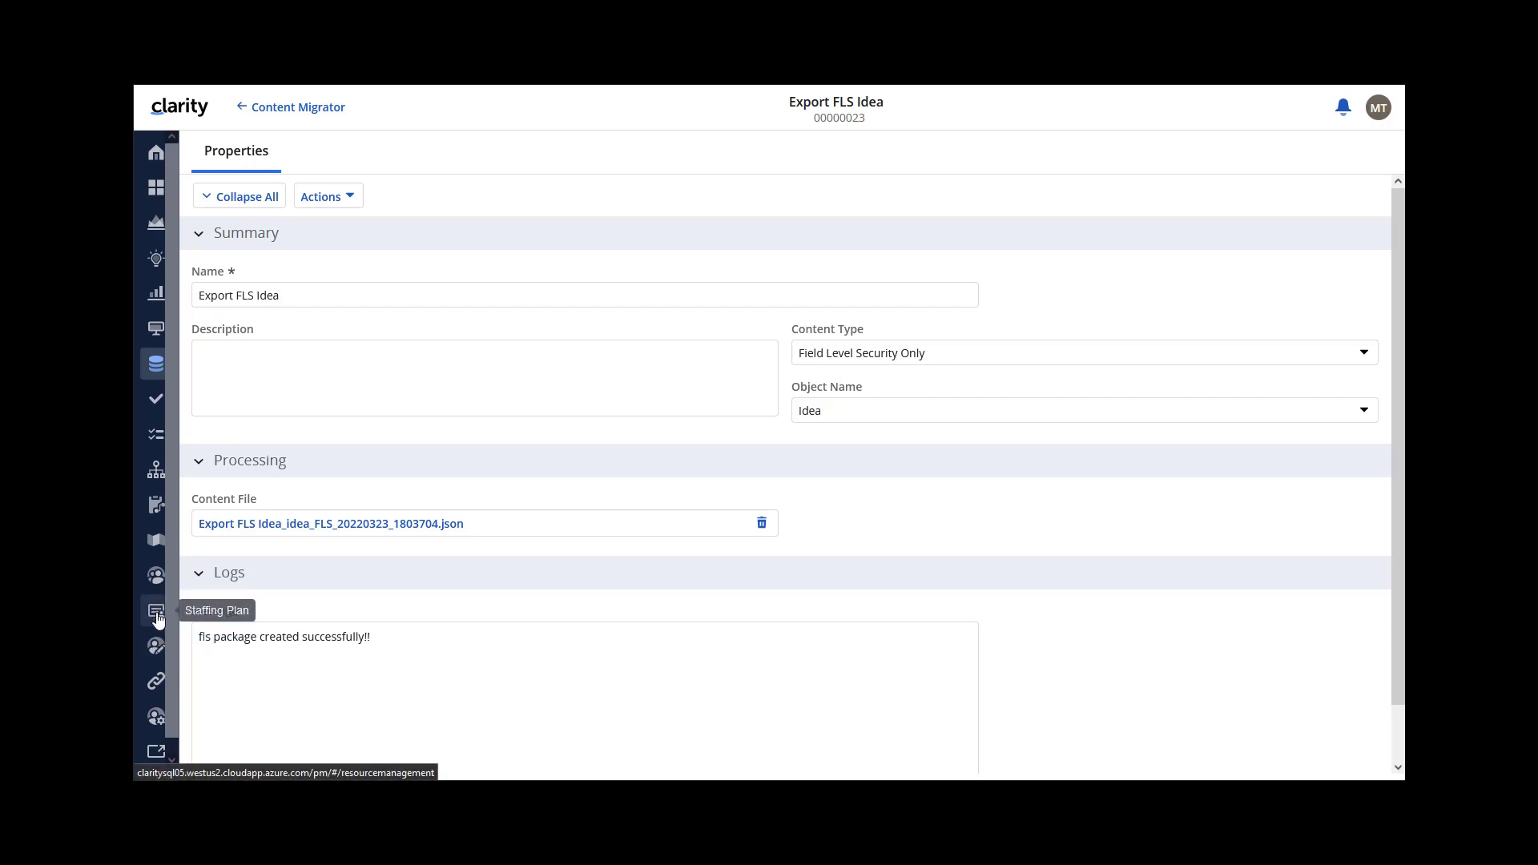
Open the Attributes list in Administration and turn off Secure for the Idea attributes Active and Alignment.
{"action": "left_click", "coordinate": [157, 715]}
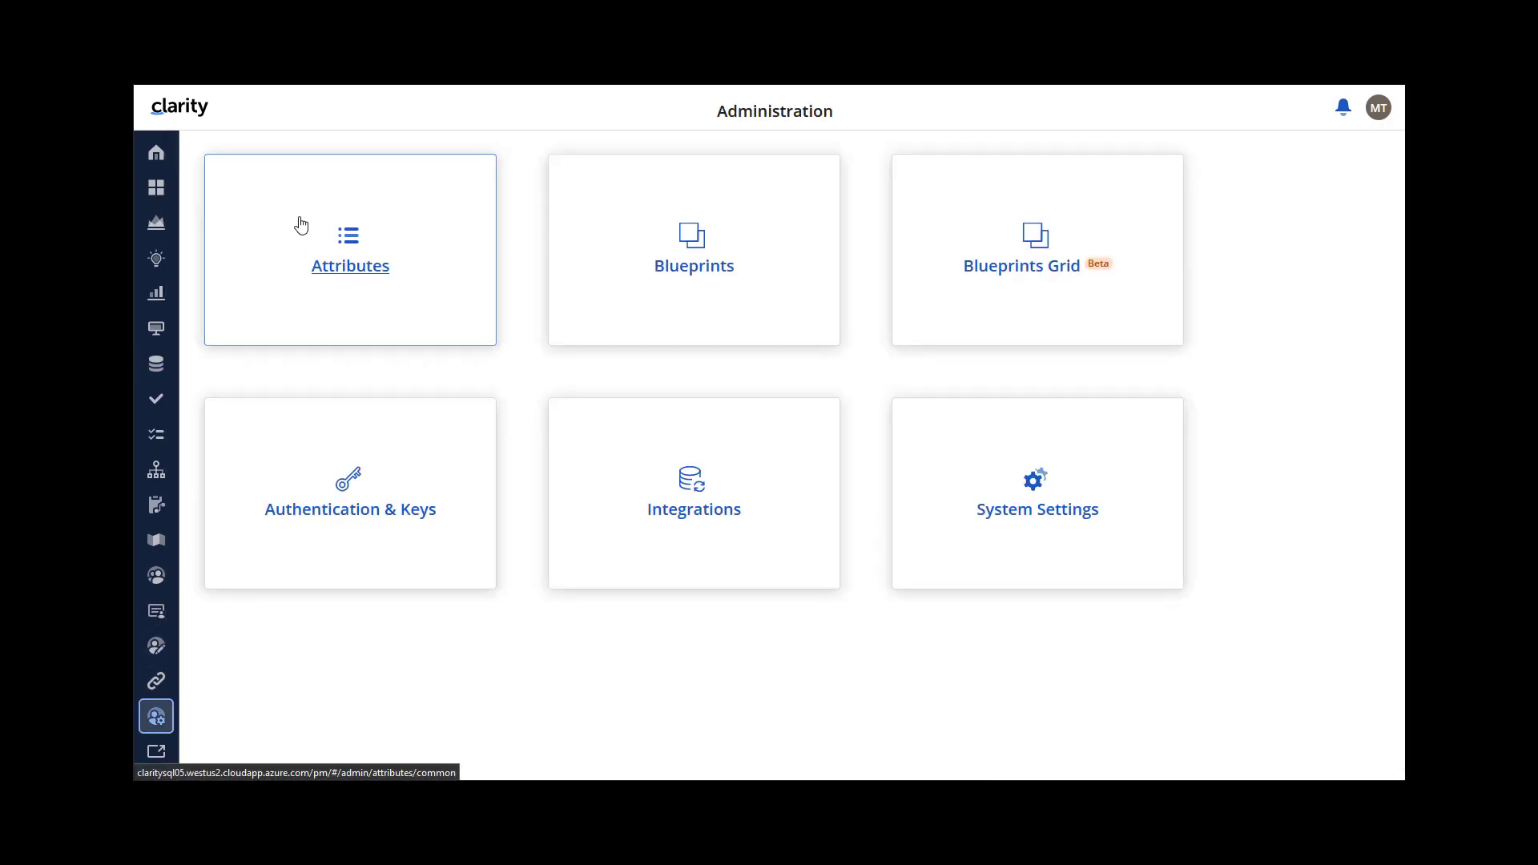
{"action": "left_click", "coordinate": [328, 262]}
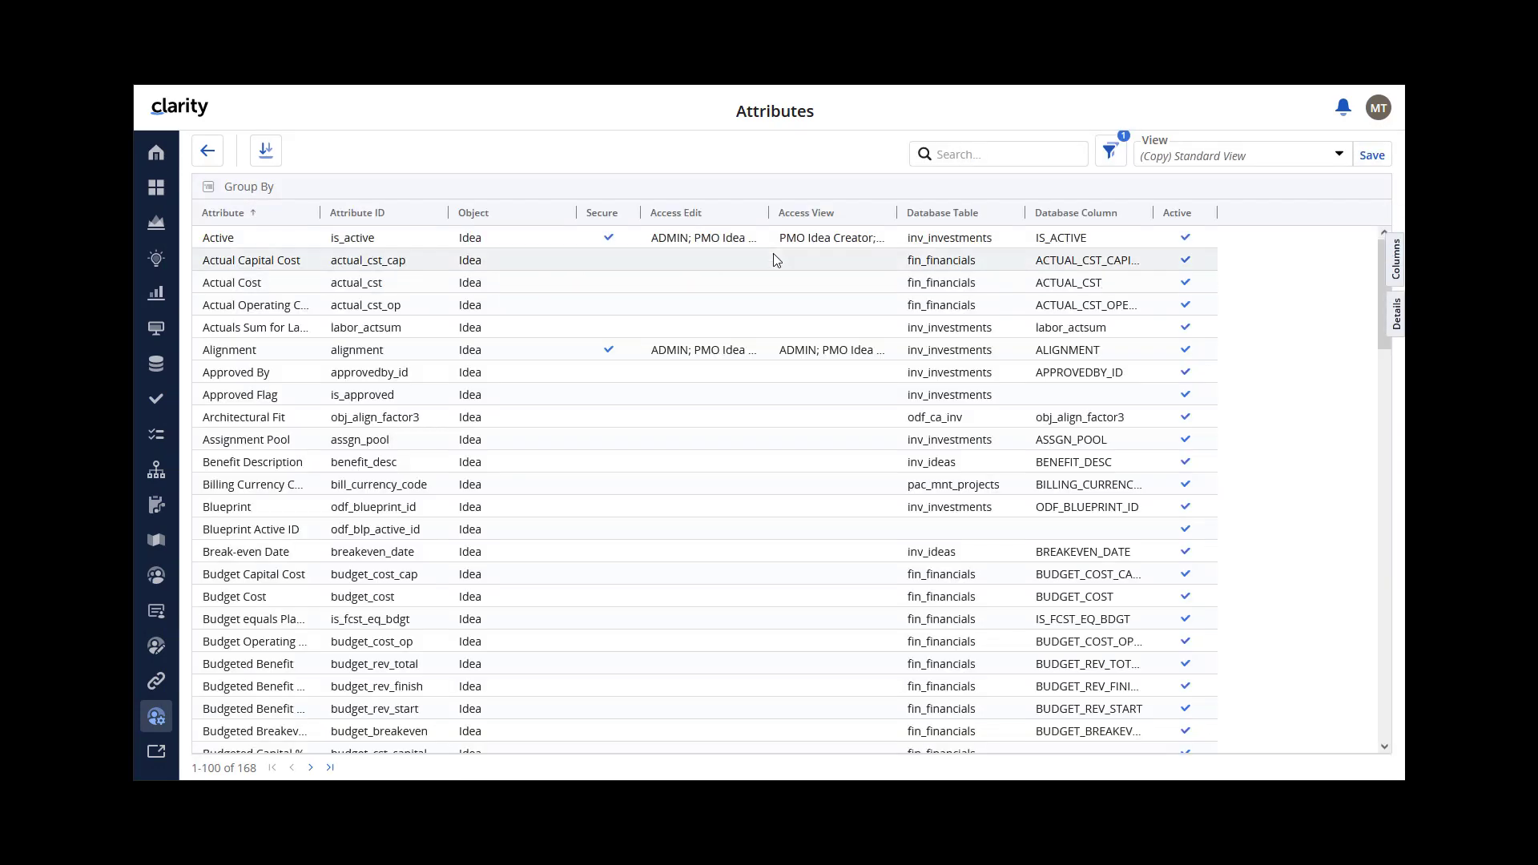
{"action": "left_click", "coordinate": [609, 238]}
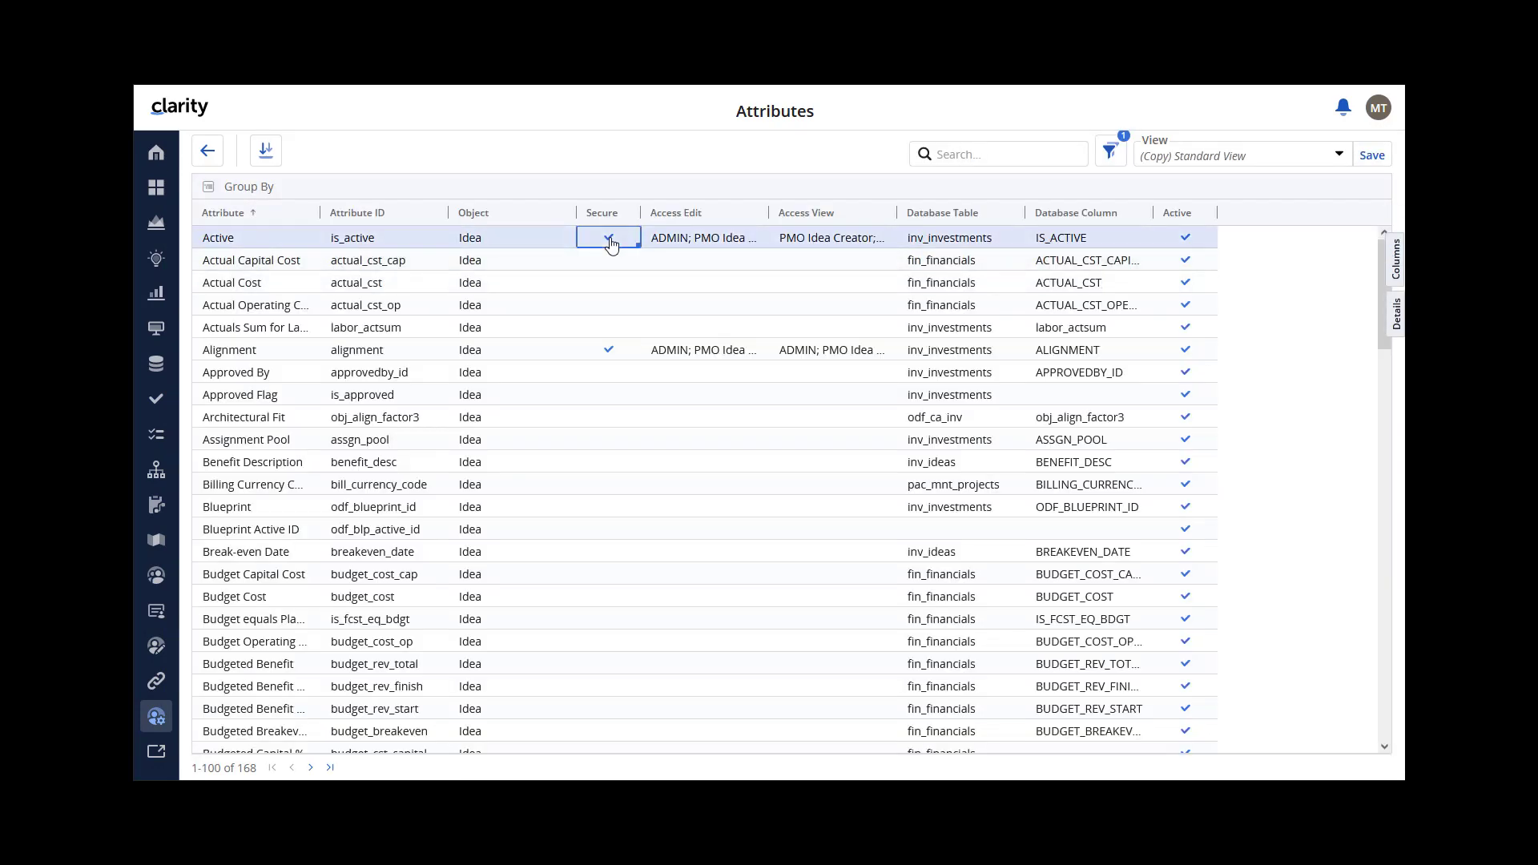
{"action": "left_click", "coordinate": [609, 350]}
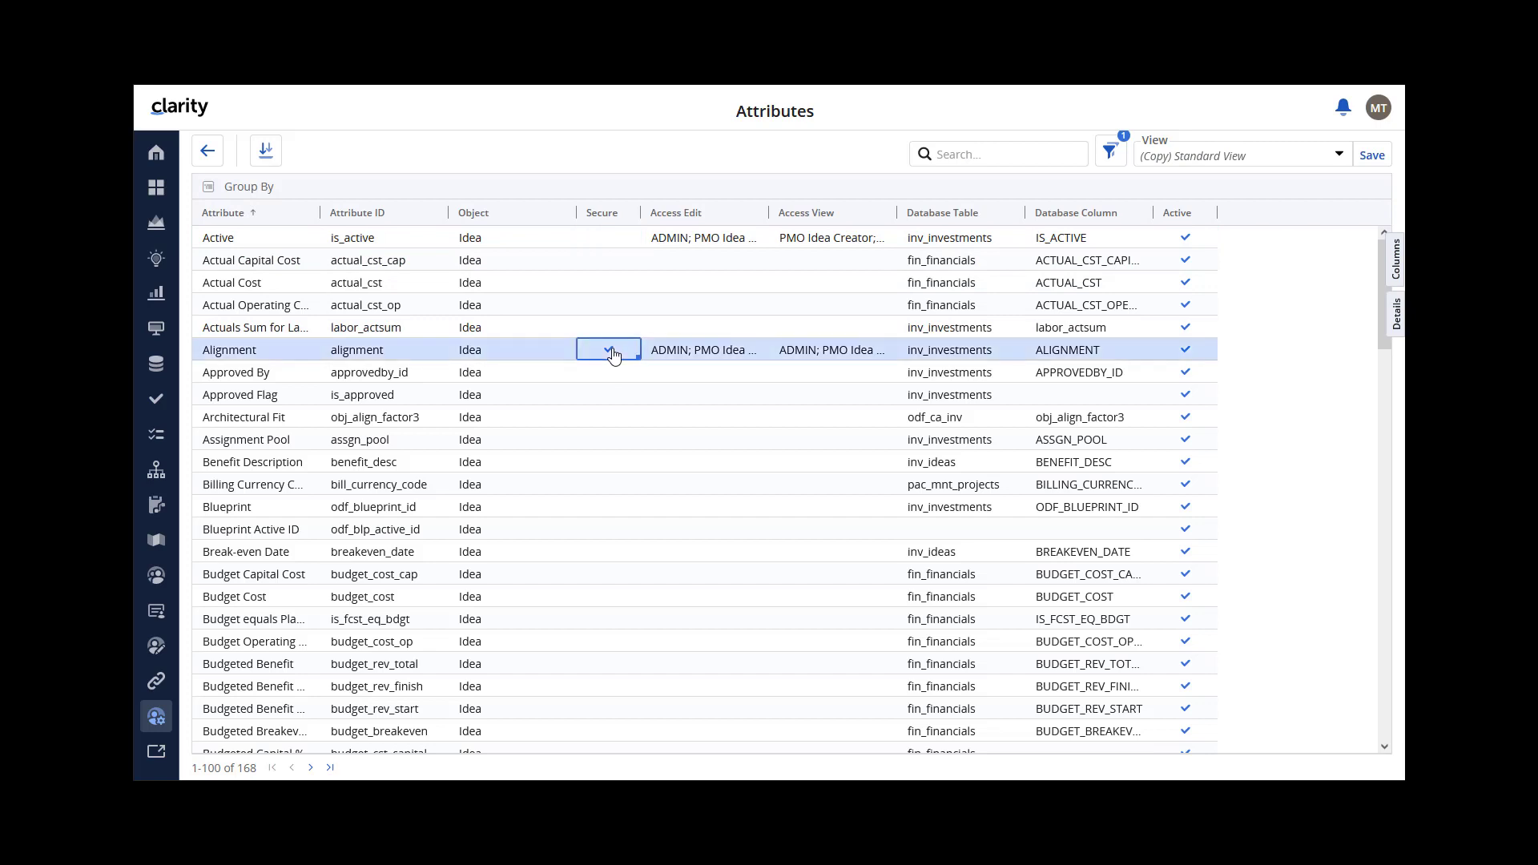
Remove ADMIN, PMO Idea Creator and PMO Idea Reviewer from the Alignment attribute's Access Edit and Access View.
{"action": "left_click", "coordinate": [681, 355]}
{"action": "left_click", "coordinate": [659, 397]}
{"action": "left_click", "coordinate": [659, 422]}
{"action": "left_click", "coordinate": [658, 448]}
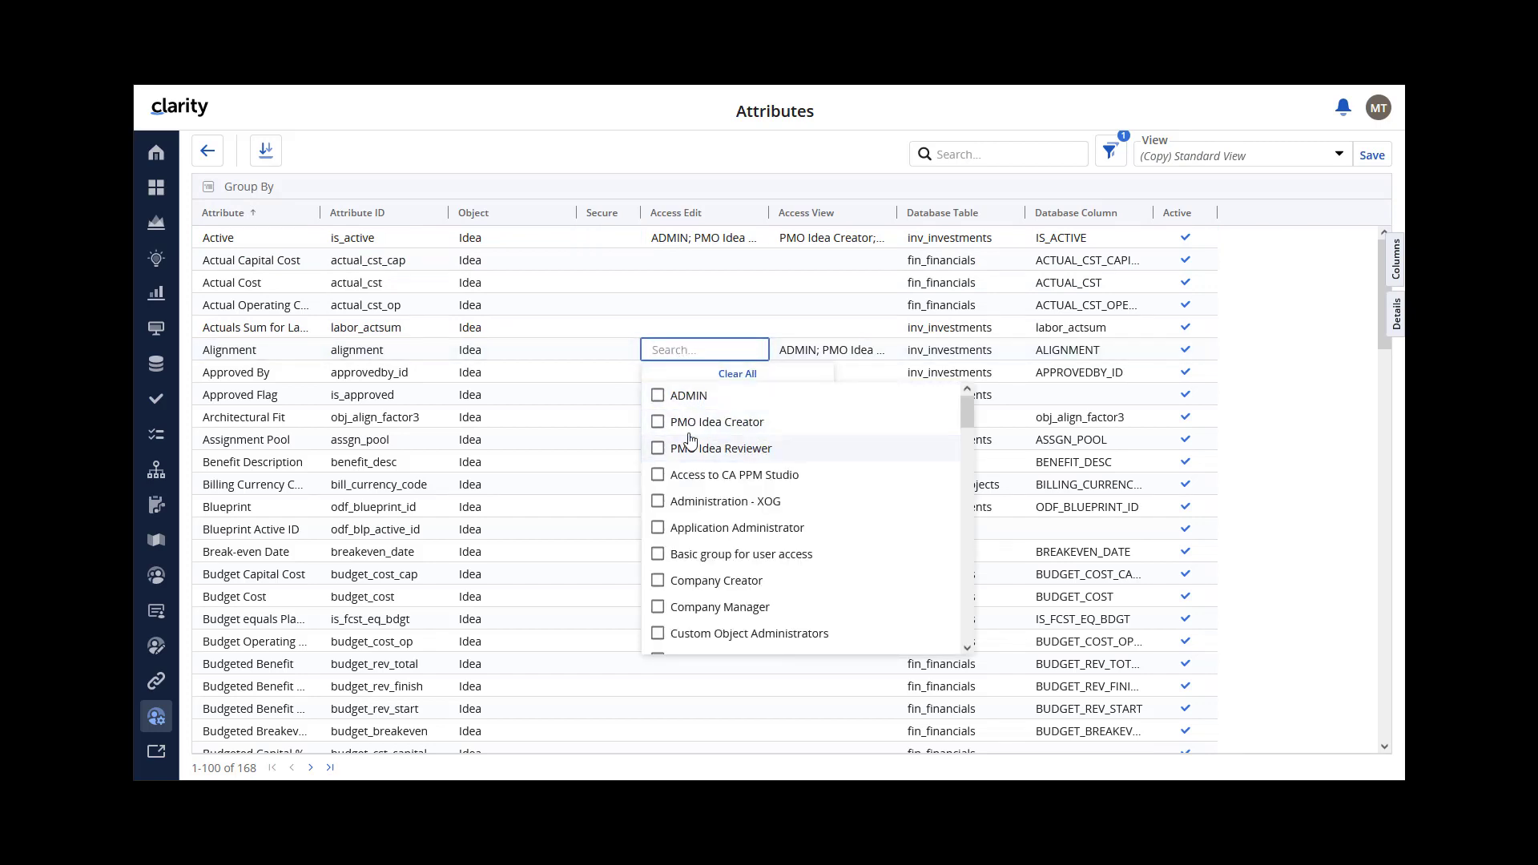
{"action": "left_click", "coordinate": [817, 356]}
{"action": "left_click", "coordinate": [786, 396]}
{"action": "left_click", "coordinate": [786, 422]}
{"action": "left_click", "coordinate": [786, 449]}
Remove all assigned groups from the Active attribute's Access View and Access Edit.
{"action": "left_click", "coordinate": [817, 238]}
{"action": "left_click", "coordinate": [786, 283]}
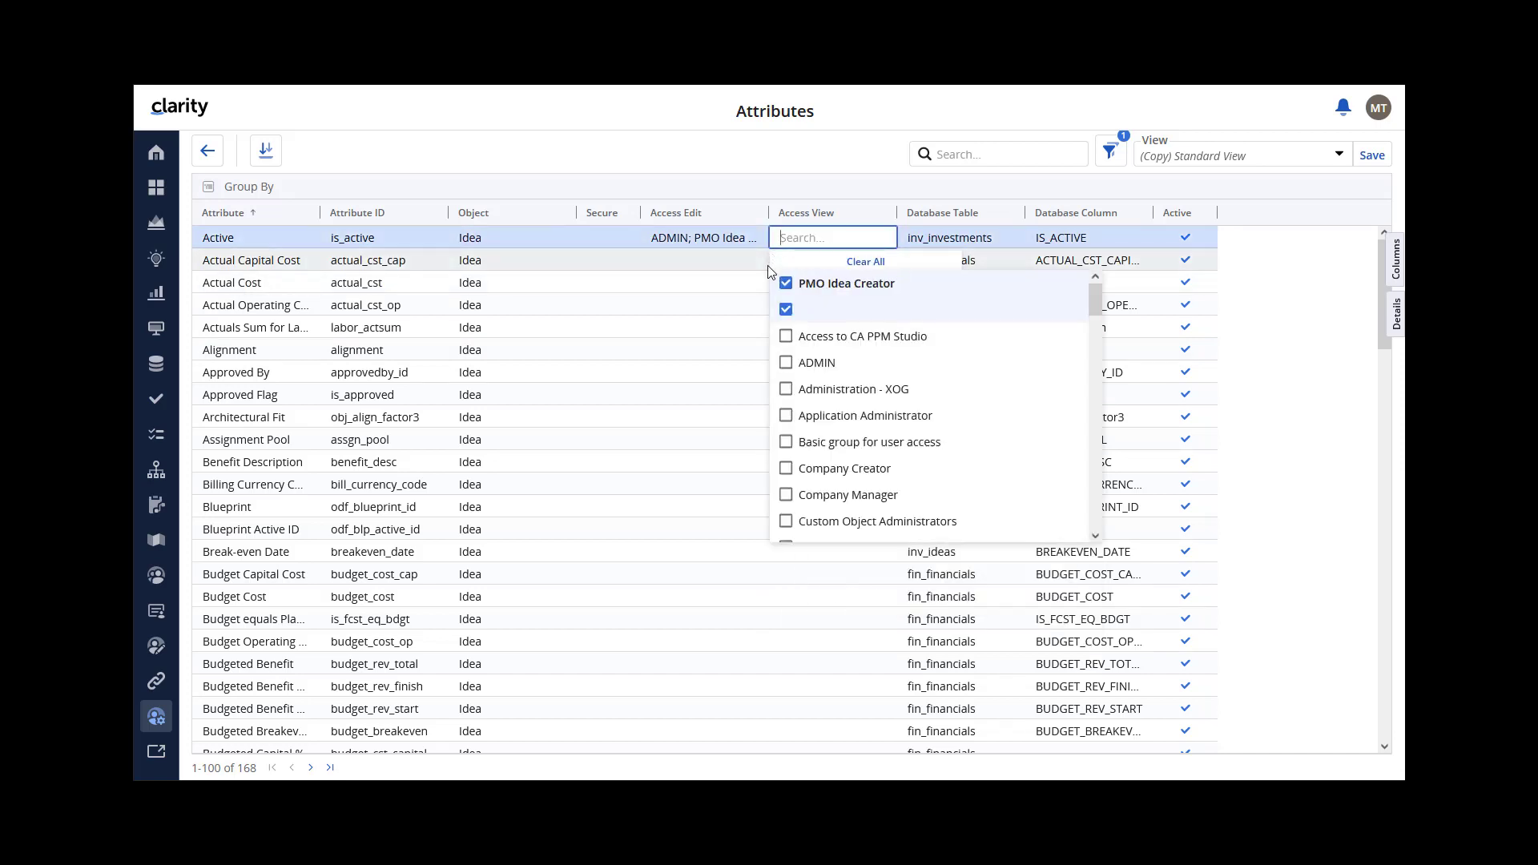
{"action": "left_click", "coordinate": [786, 310]}
{"action": "left_click", "coordinate": [695, 241]}
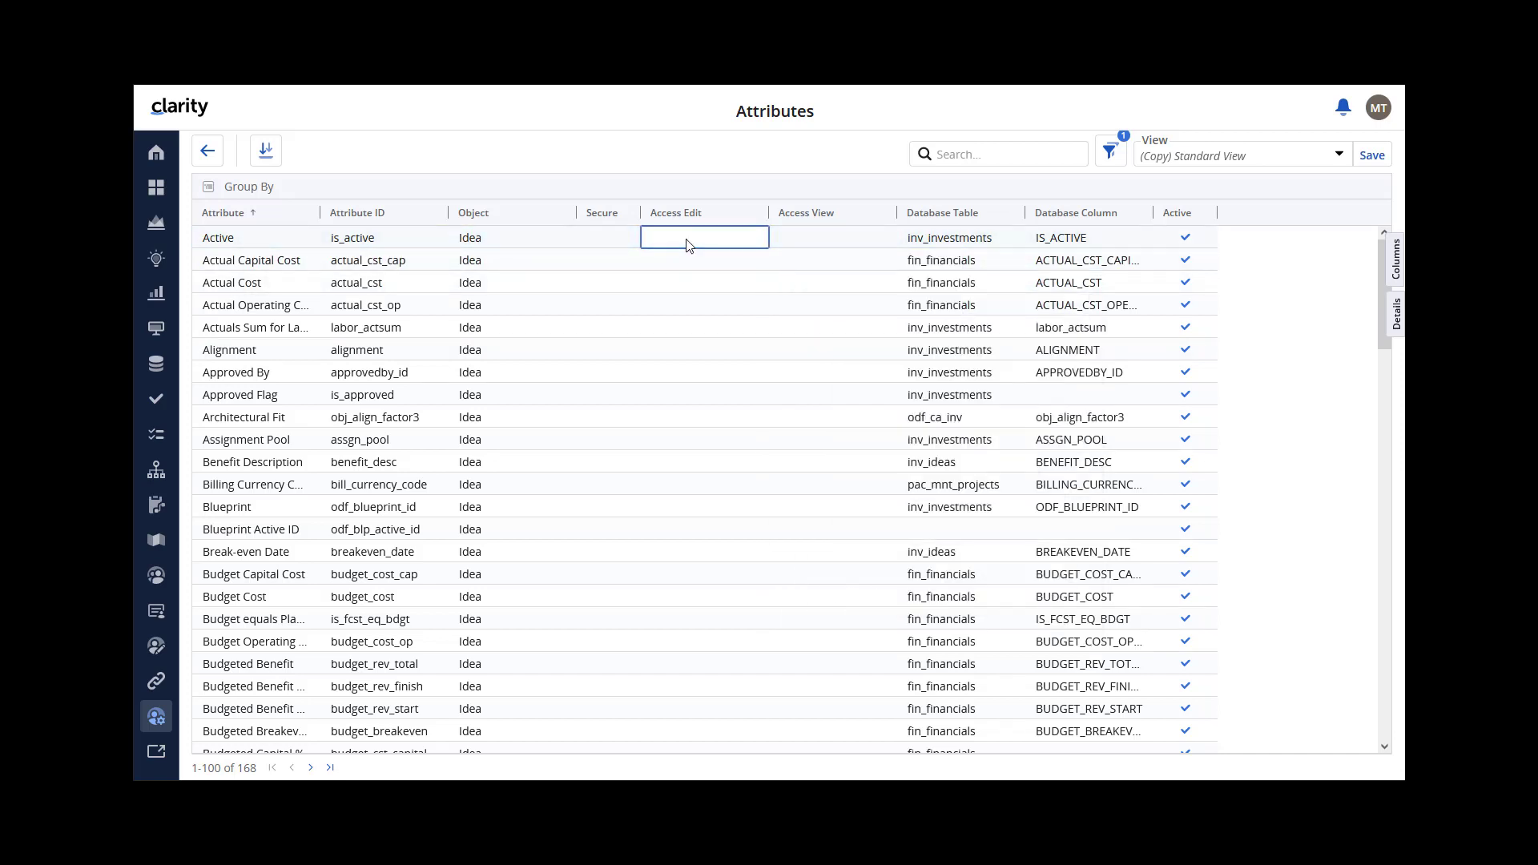
{"action": "left_click", "coordinate": [659, 284]}
{"action": "left_click", "coordinate": [658, 310]}
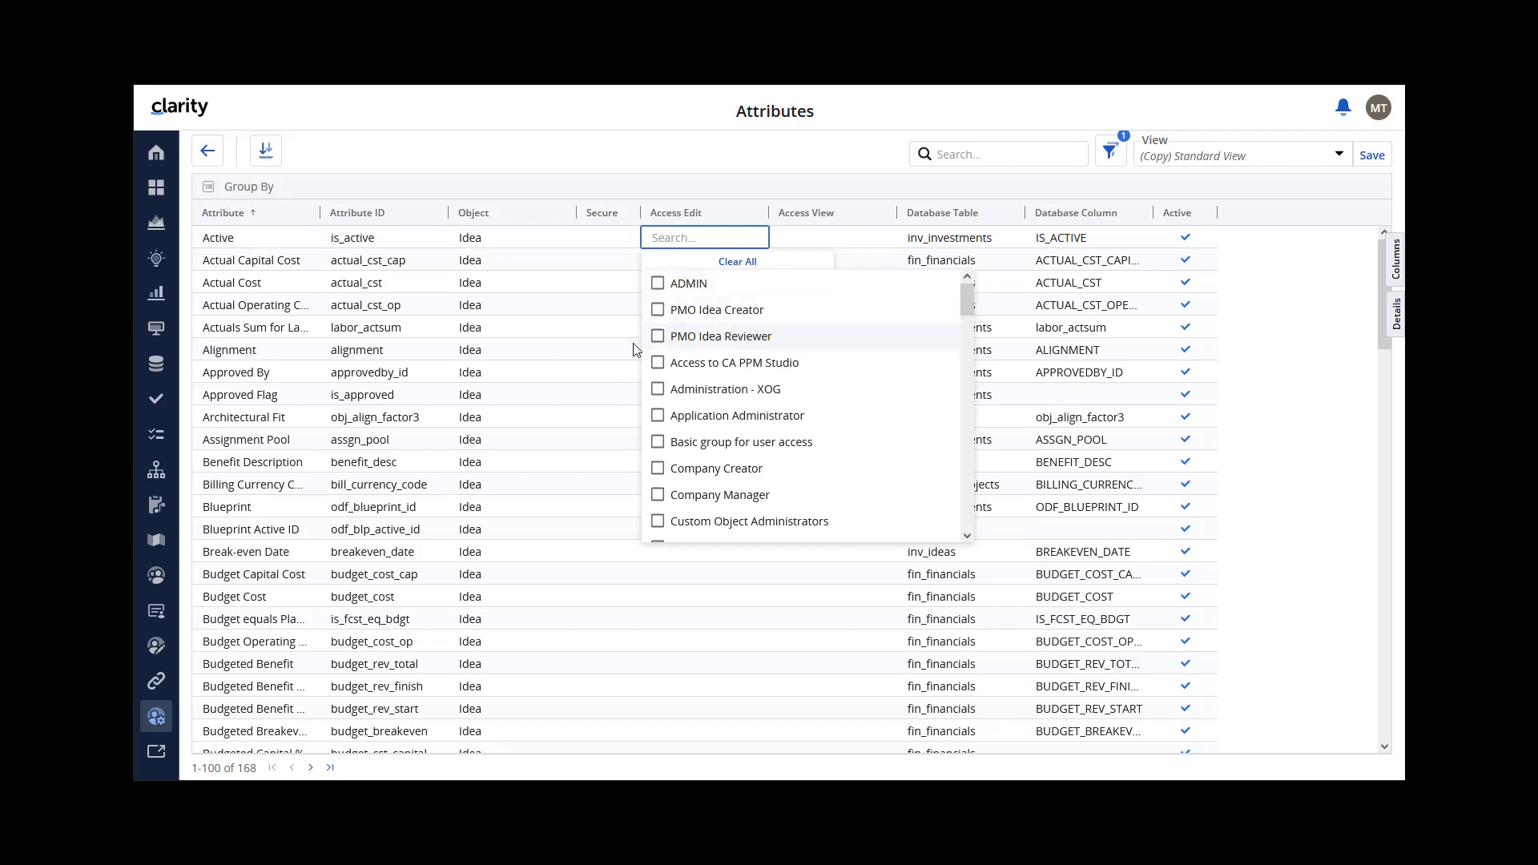
{"action": "left_click", "coordinate": [659, 336]}
{"action": "left_click", "coordinate": [573, 131]}
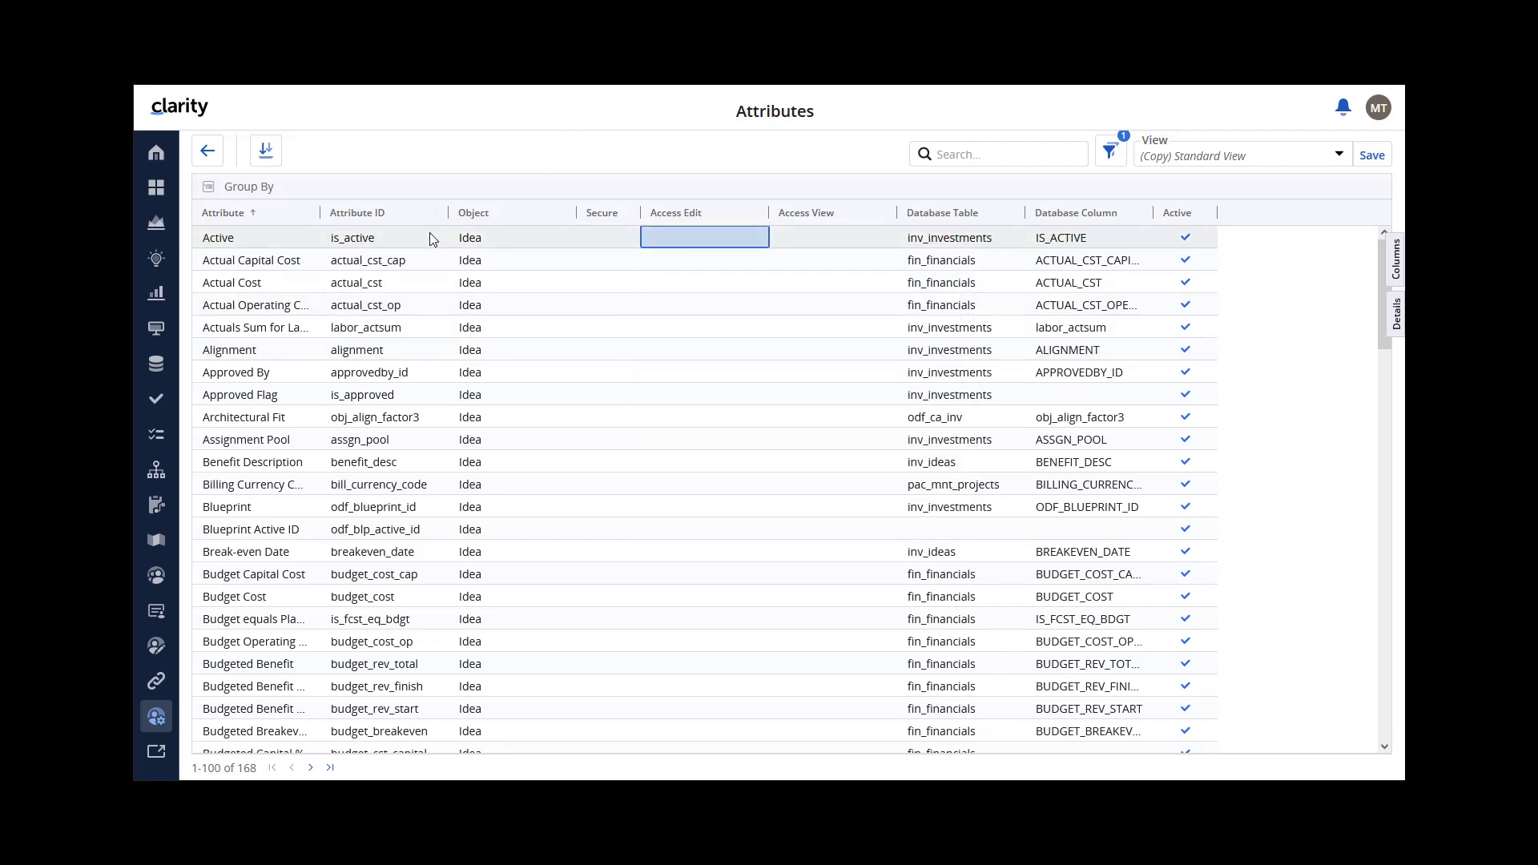
Reopen the Export FLS Idea record in Content Migrator, run the import, and refresh the record to check the log messages.
{"action": "left_click", "coordinate": [156, 367]}
{"action": "left_click", "coordinate": [646, 228]}
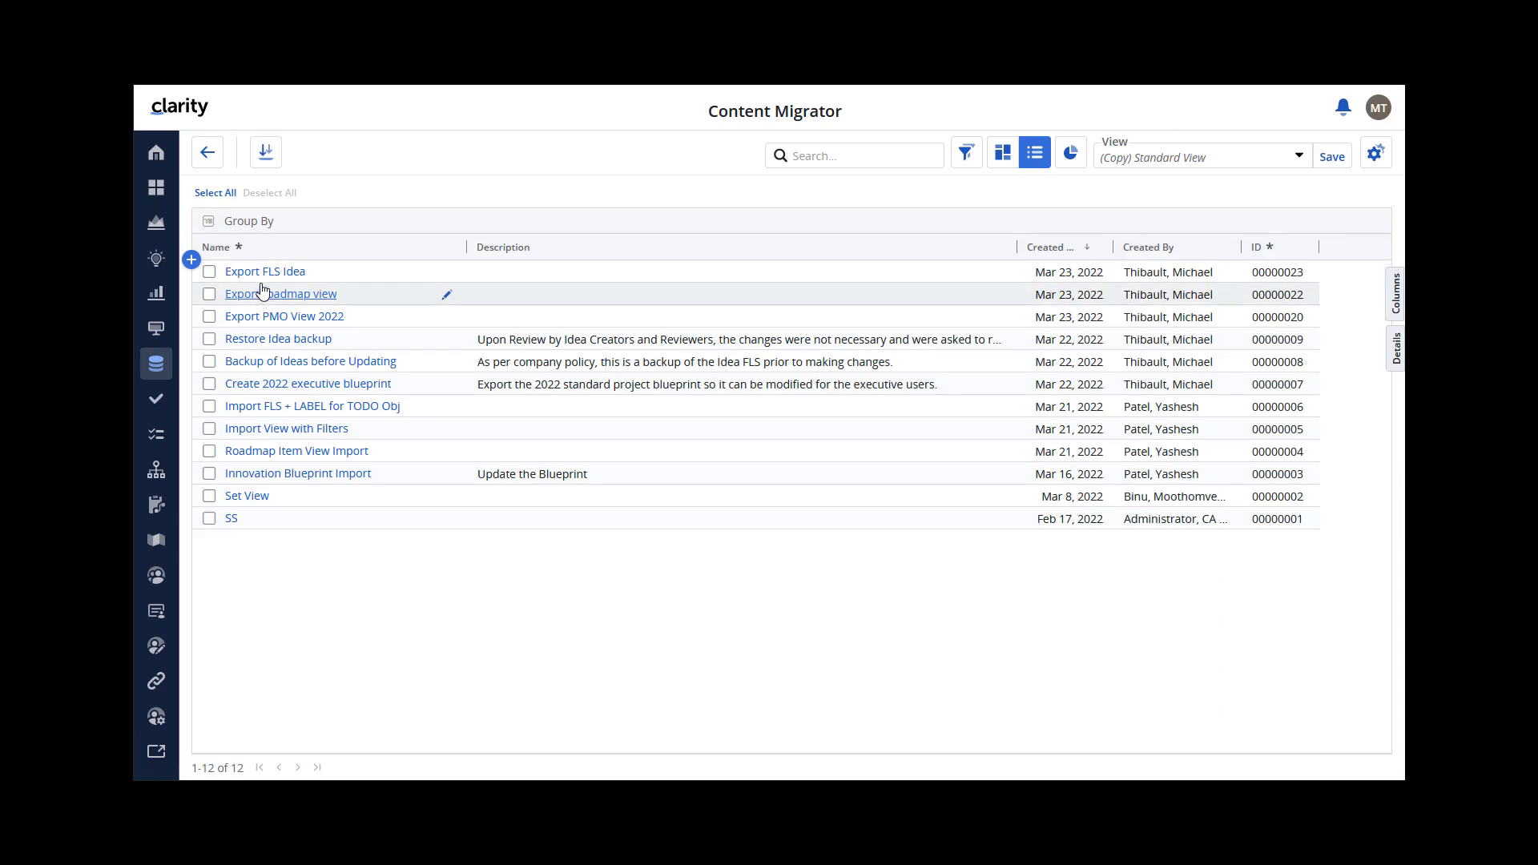
{"action": "left_click", "coordinate": [373, 270]}
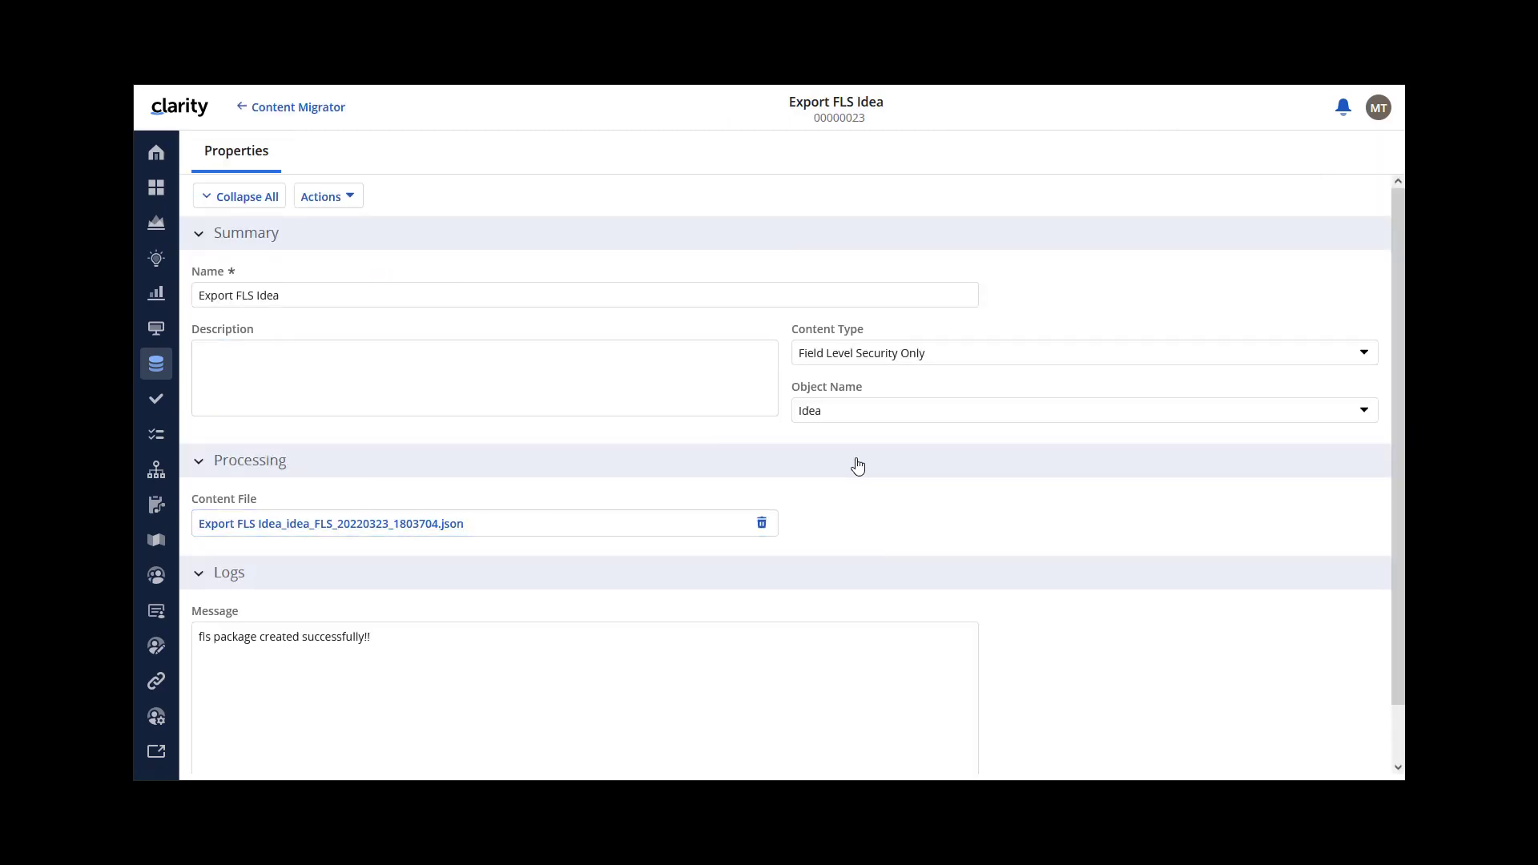
{"action": "left_click", "coordinate": [322, 196]}
{"action": "left_click", "coordinate": [320, 226]}
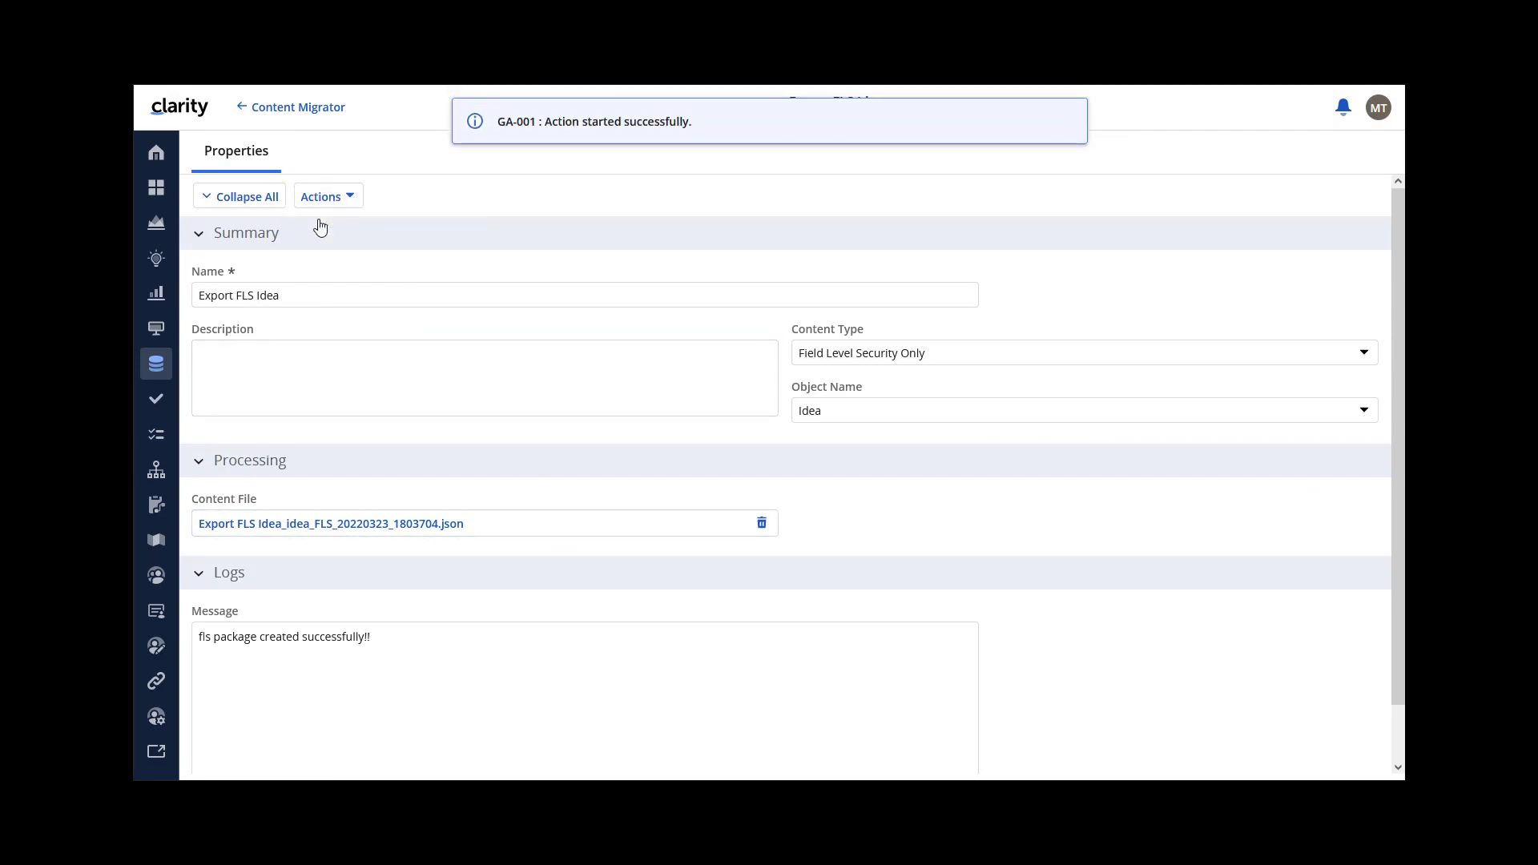
{"action": "key", "text": "F5"}
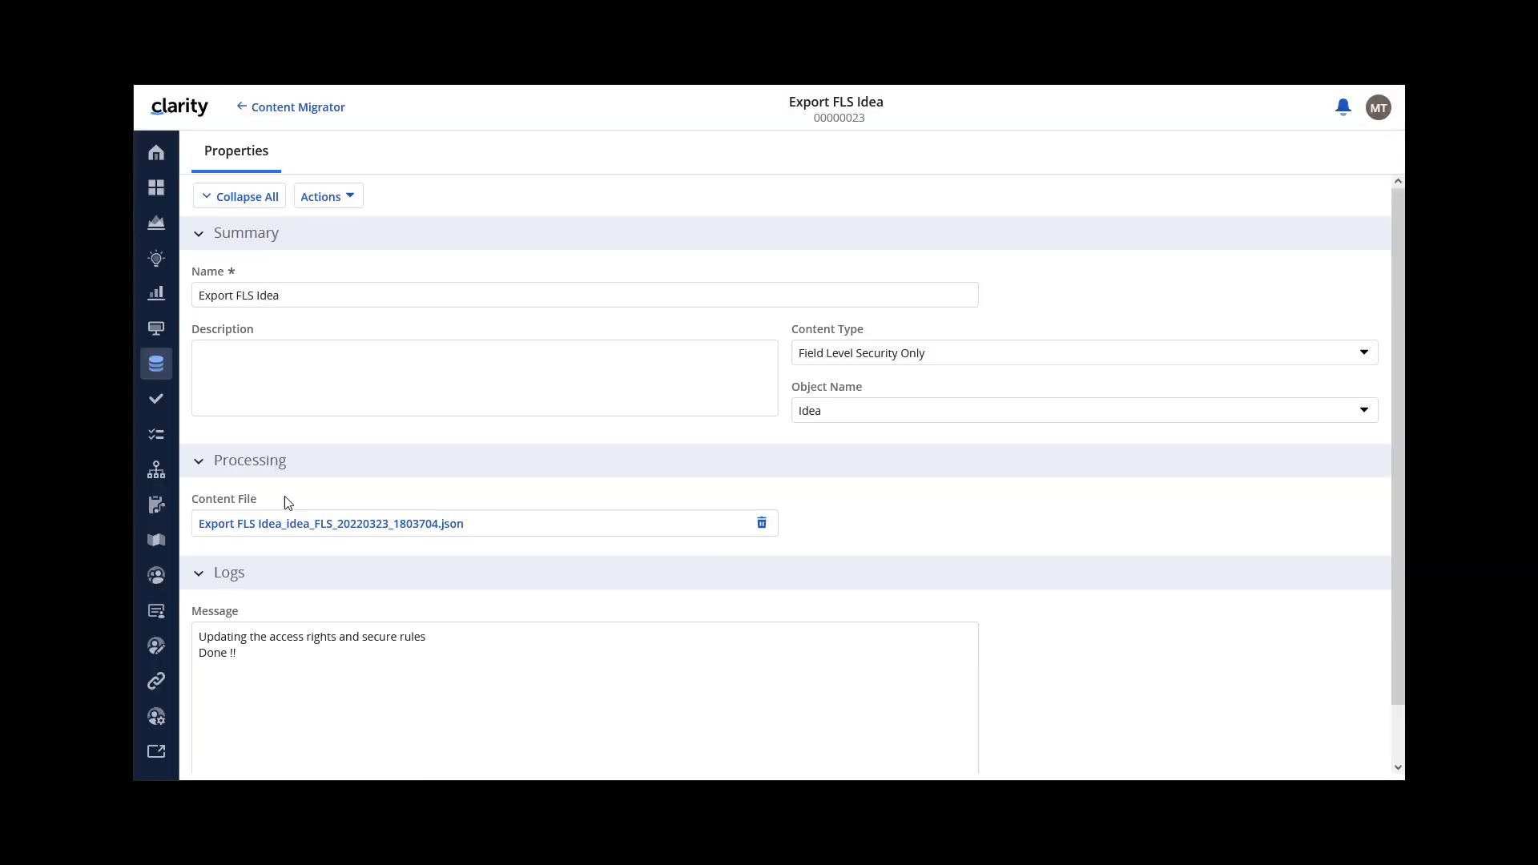
Return to the Attributes list in Administration to check the Idea attributes' security settings.
{"action": "left_click", "coordinate": [156, 716]}
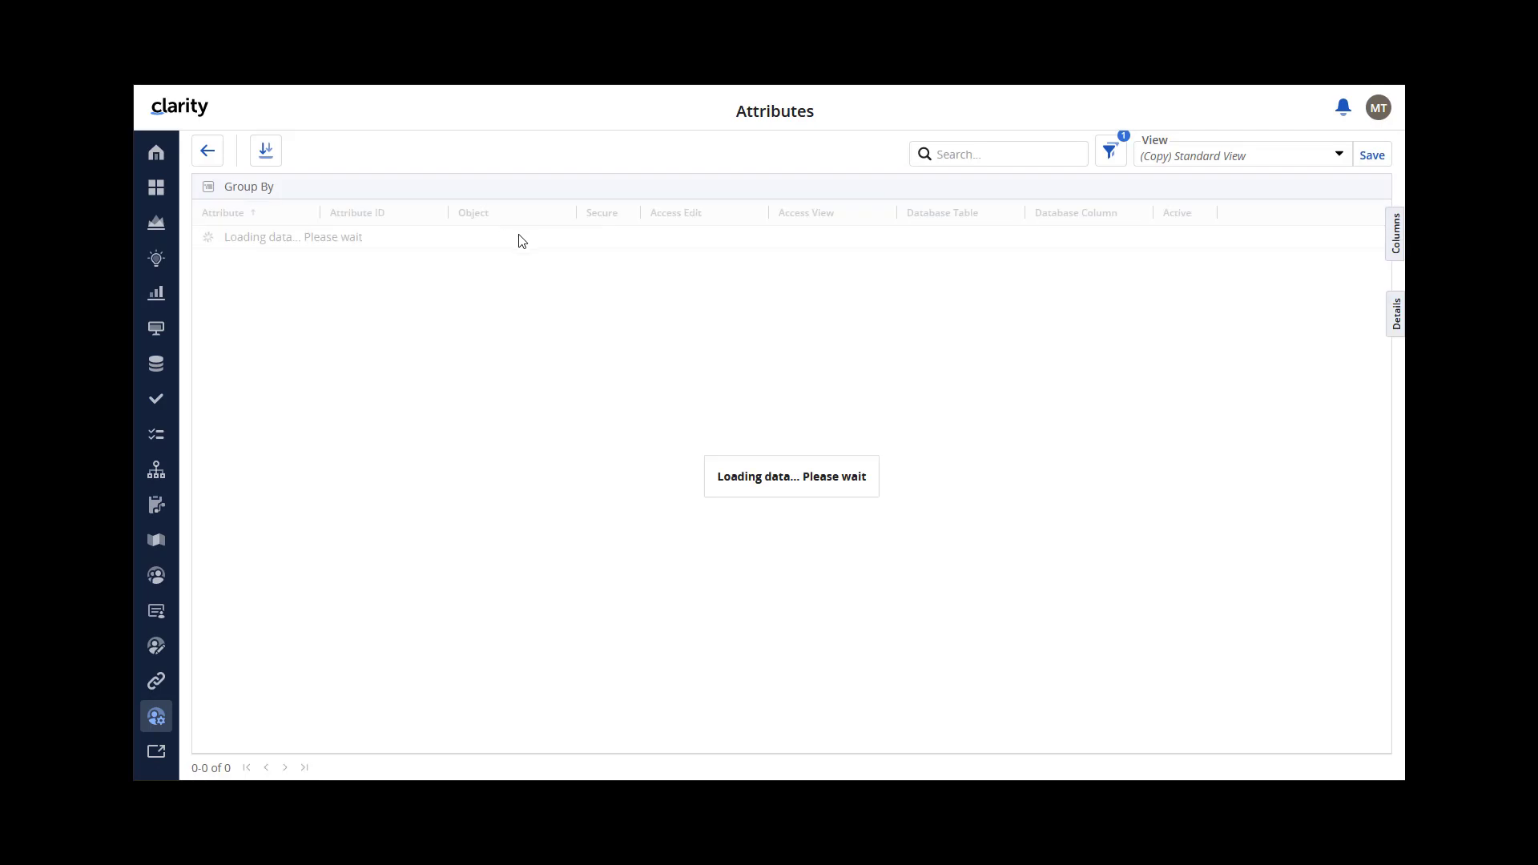